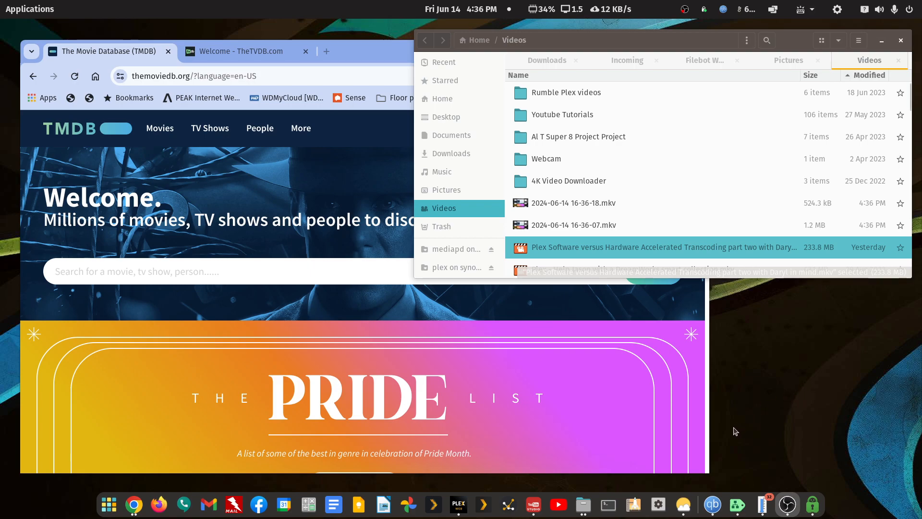
Switch to Plex and view the Season 1931 episodes of Looney Tunes in the Kids TV library.
left_click(459, 505)
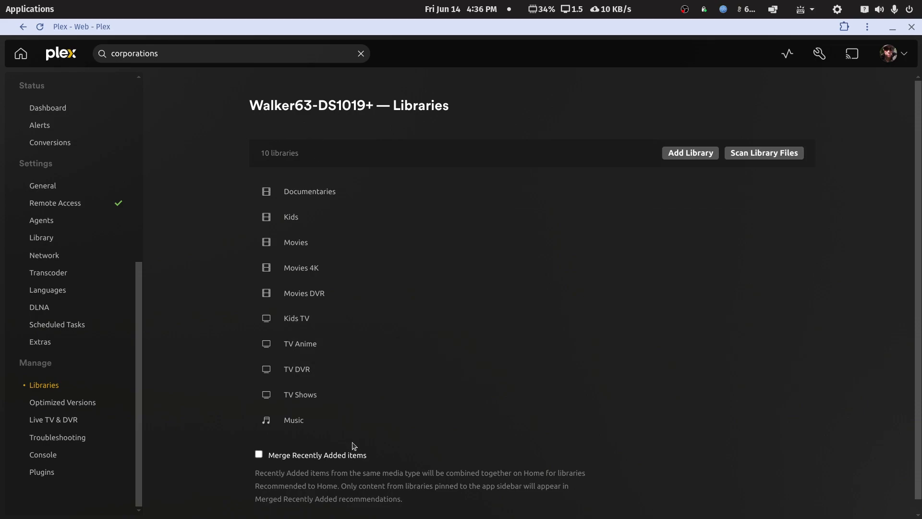
left_click(297, 320)
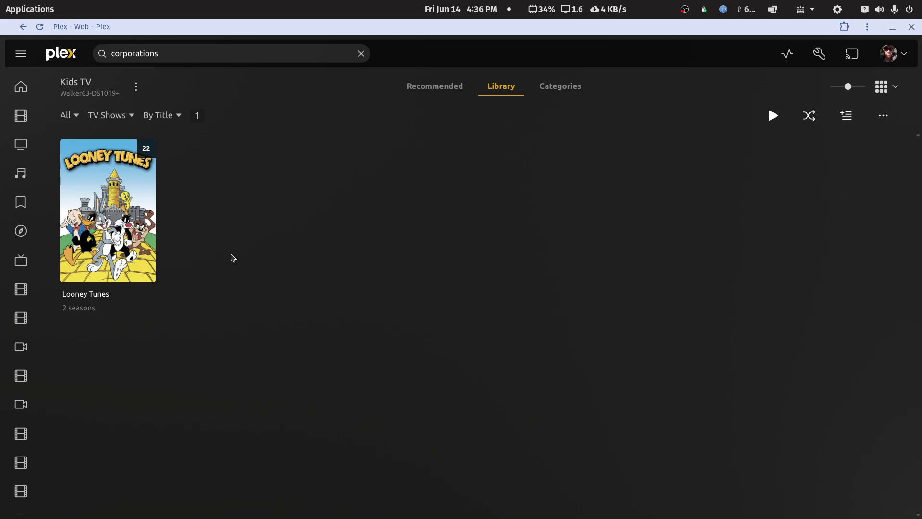
left_click(132, 228)
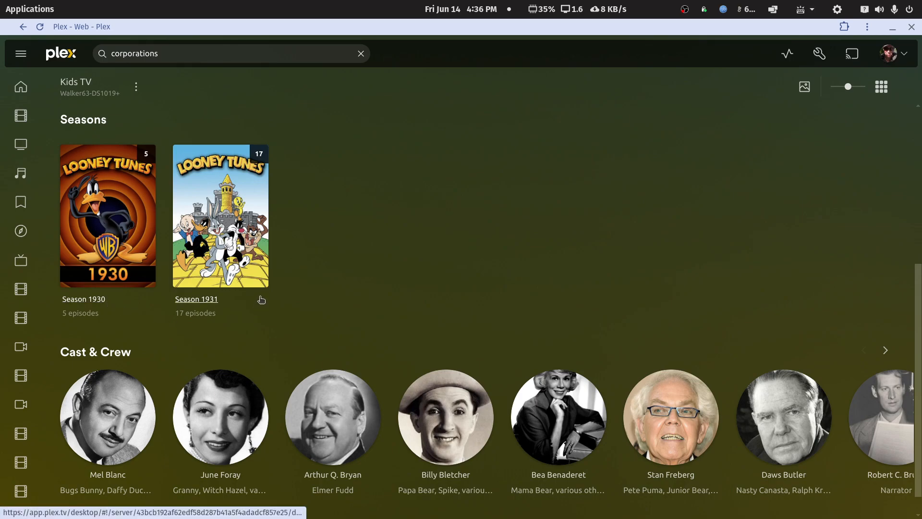
left_click(262, 238)
scroll(319, 284, "down", 5)
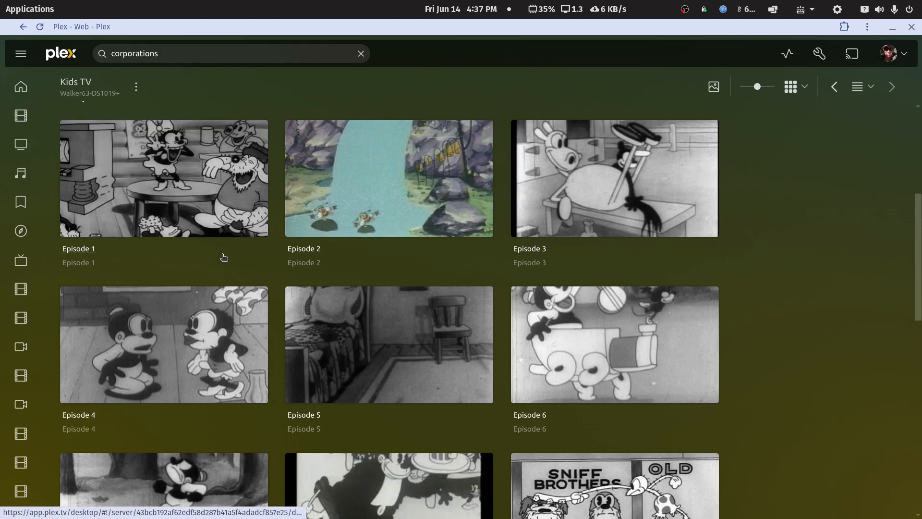
Shrink the Plex window and open the Kids TV library's advanced edit settings at episode ordering, dismissing the desktop notifications.
double_click(410, 33)
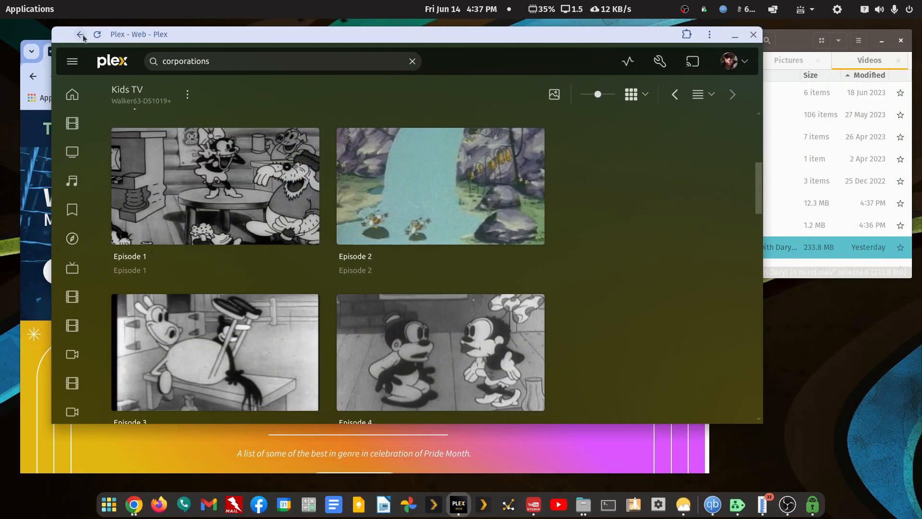
left_click(188, 95)
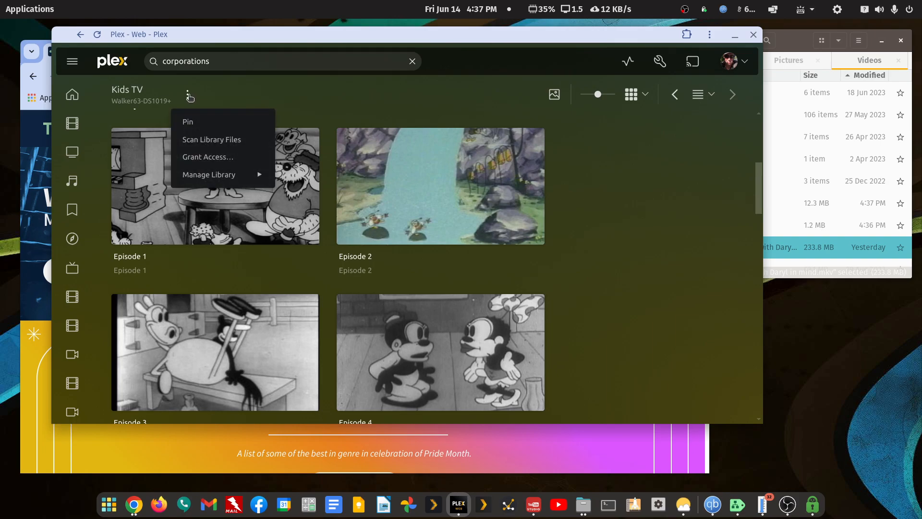
mouse_move(254, 174)
left_click(311, 175)
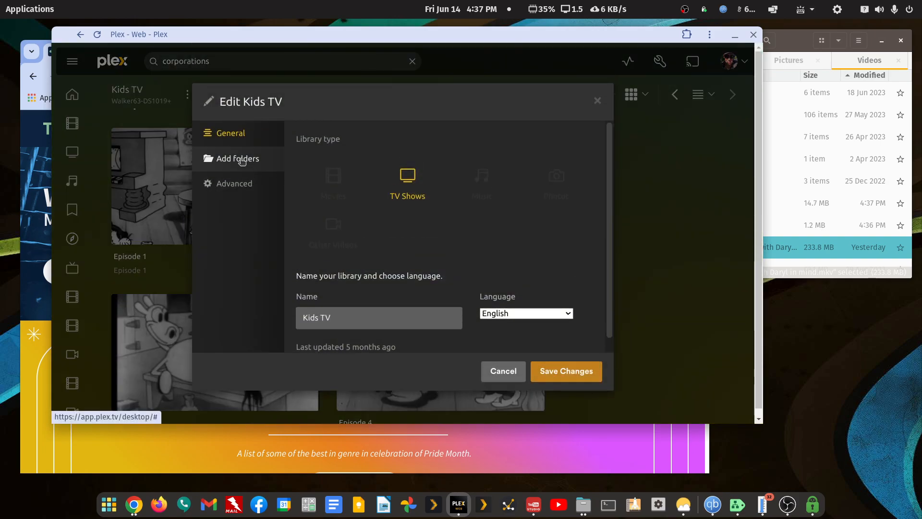
left_click(240, 184)
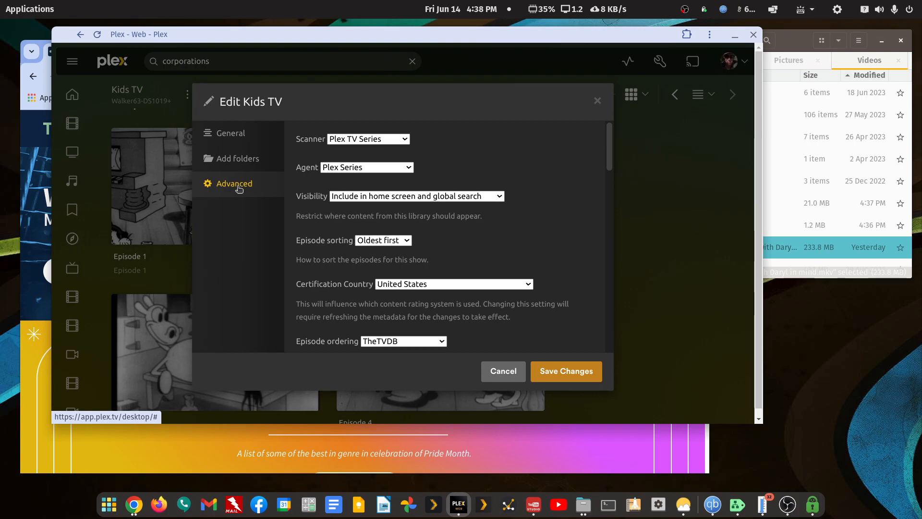
scroll(384, 259, "down", 3)
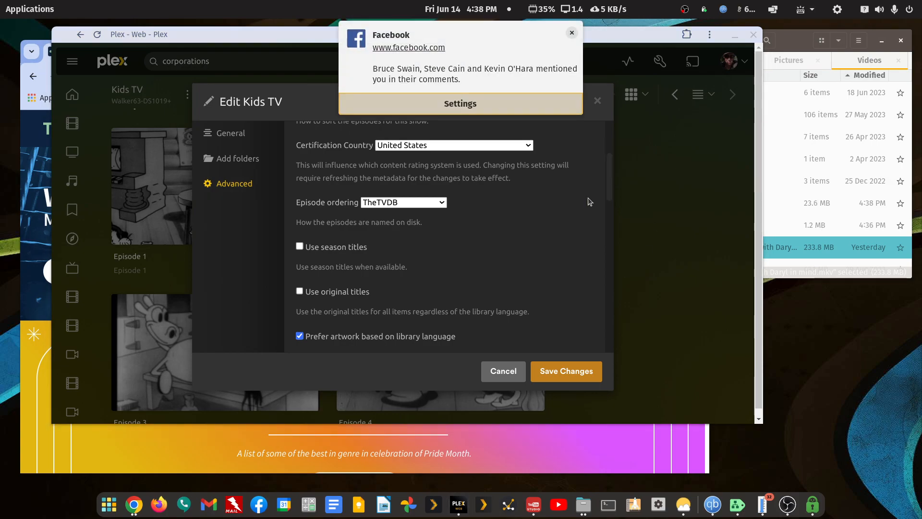
left_click(571, 33)
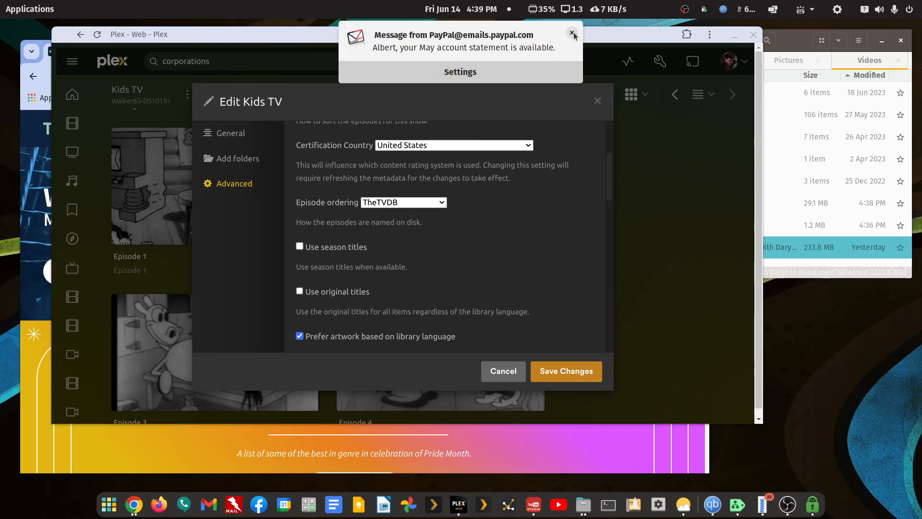
left_click(572, 33)
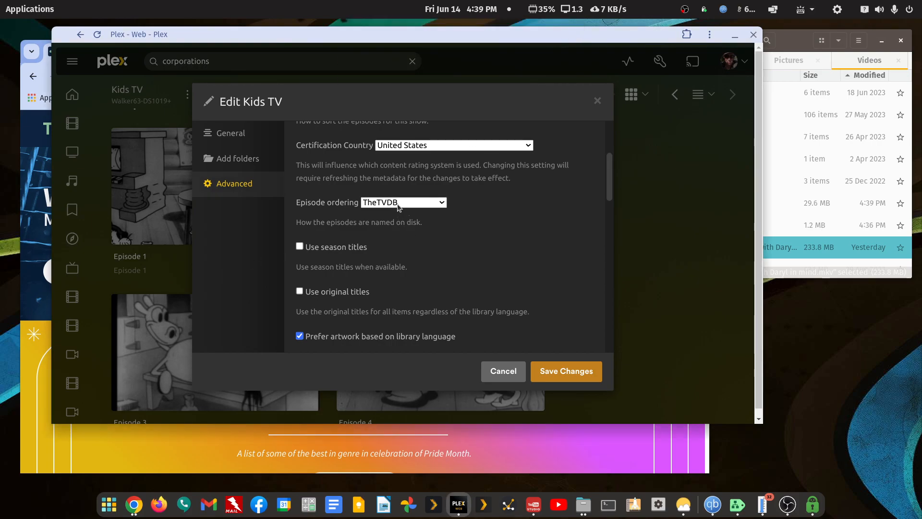
Check the episode ordering choices for the Kids TV library, keep TheTVDB, and close the settings without saving.
left_click(442, 205)
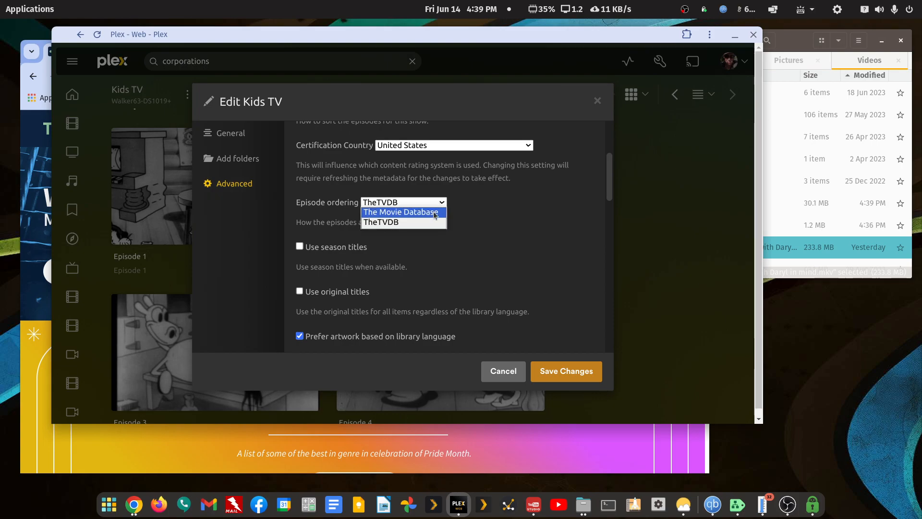
left_click(440, 203)
left_click(440, 203)
left_click(426, 223)
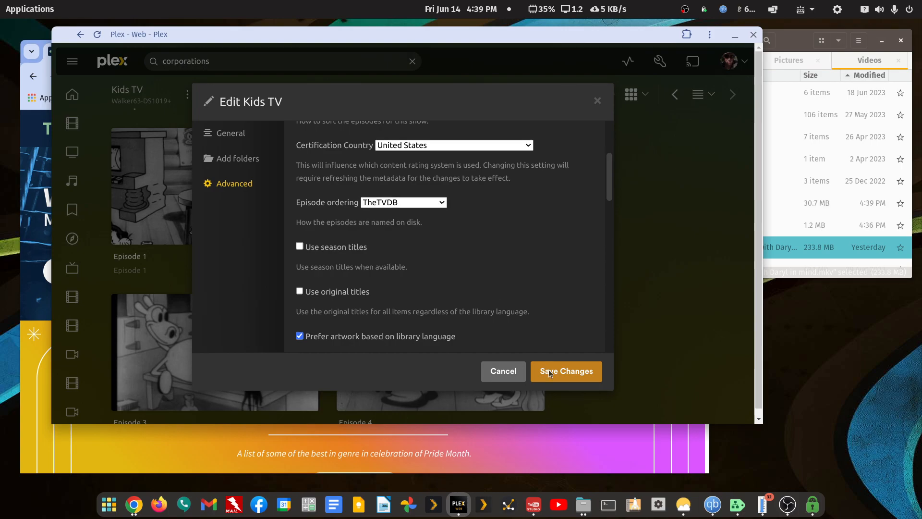
left_click(503, 371)
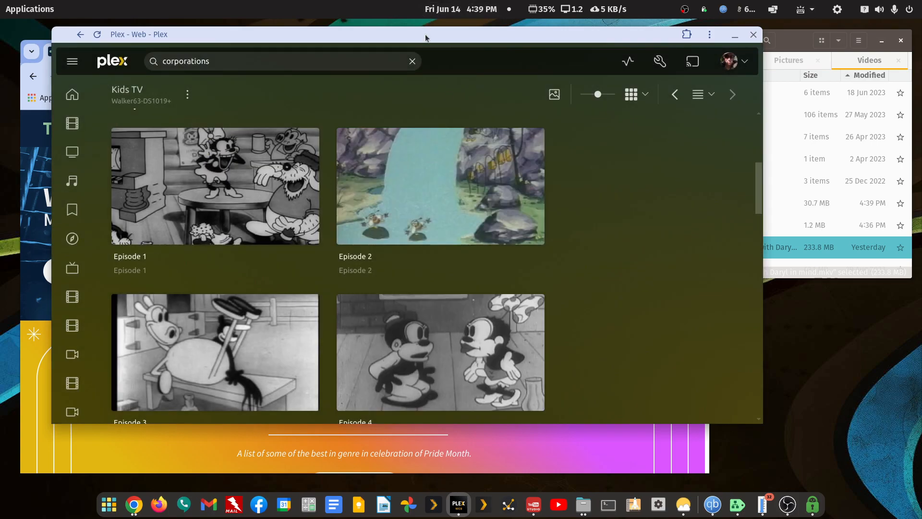
Move Plex out of the way, search TheTVDB in Chrome for "looney tunes" and open the 1929 Looney Tunes series.
left_click_drag(179, 36, 921, 148)
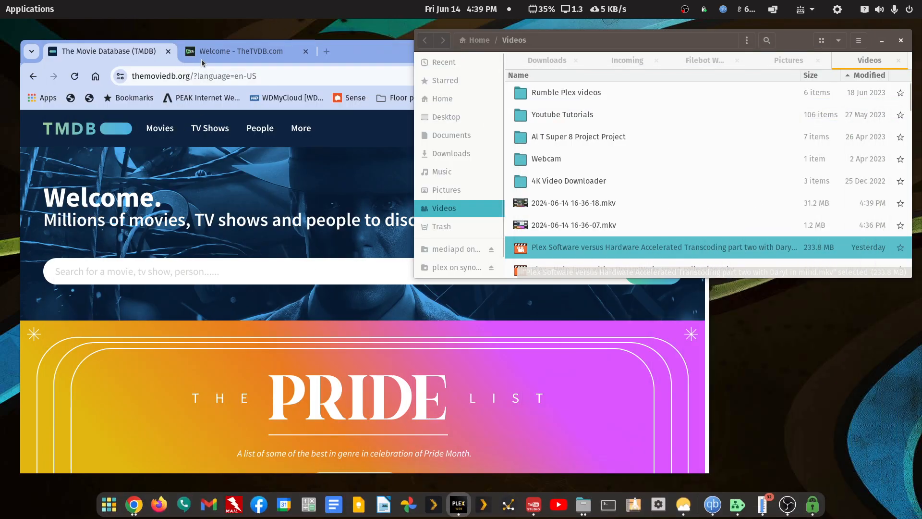
left_click(230, 52)
left_click(497, 143)
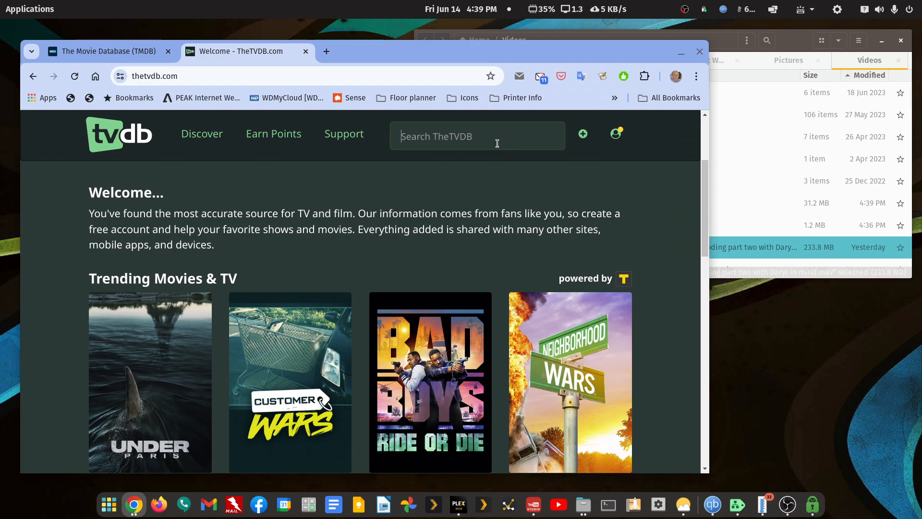
type("looney tunes")
key("Return")
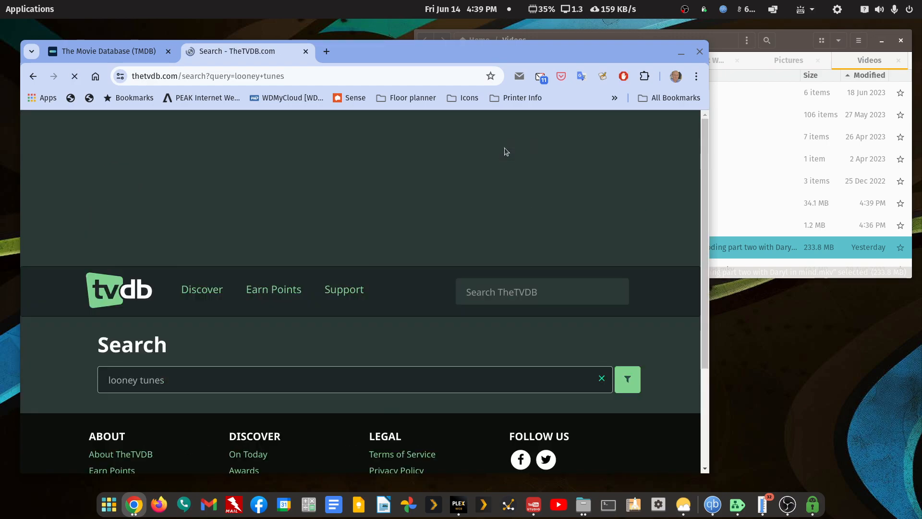
scroll(247, 309, "down", 6)
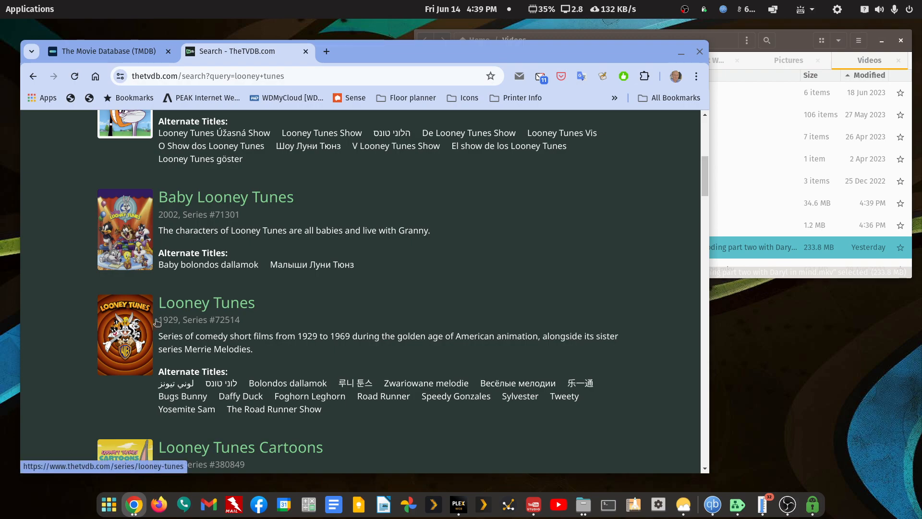
left_click(190, 313)
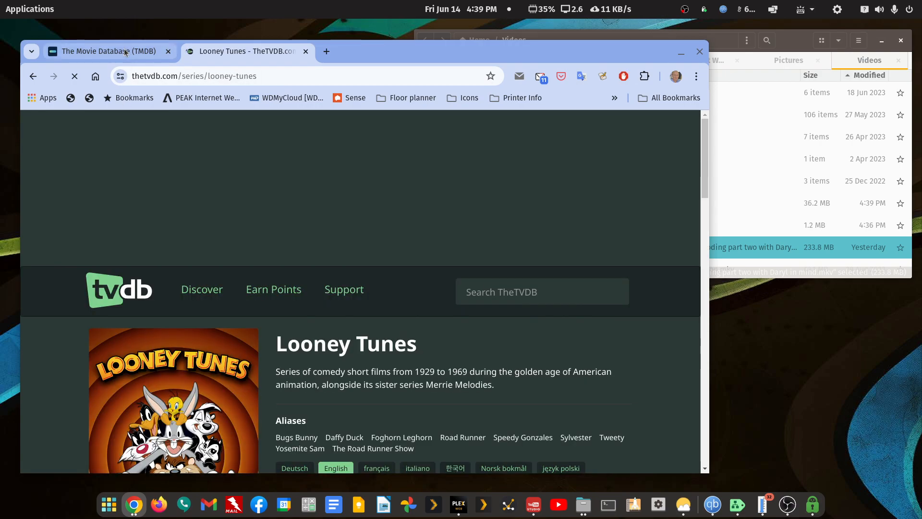
Search The Movie Database for "looney tunes", look through the TV show results, and close that site.
key("ctrl+Page_Up")
left_click(304, 270)
type("l")
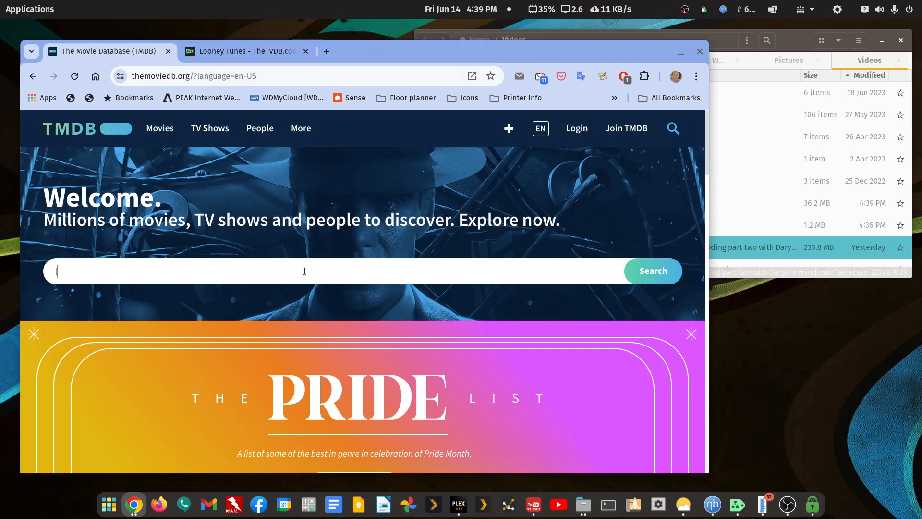
type("ooney tunes")
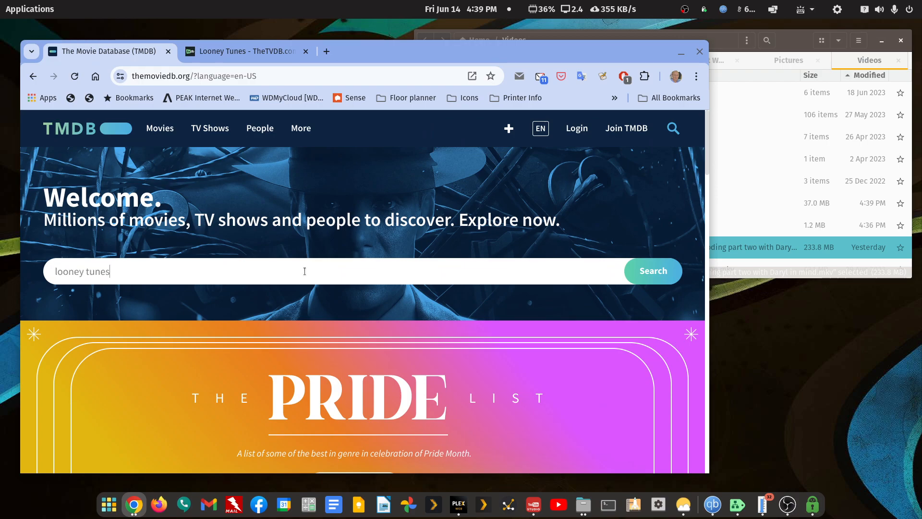
key("Return")
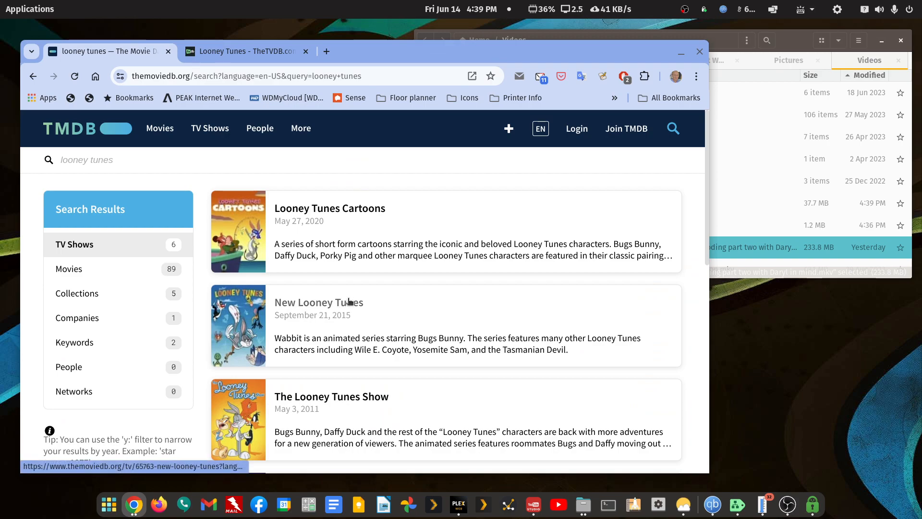
scroll(352, 302, "down", 4)
scroll(354, 303, "down", 3)
scroll(362, 313, "up", 10)
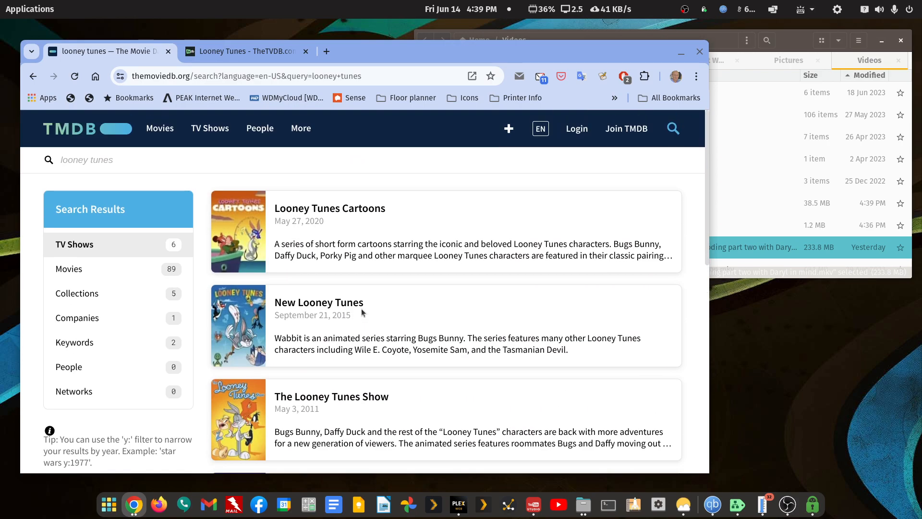
left_click(167, 51)
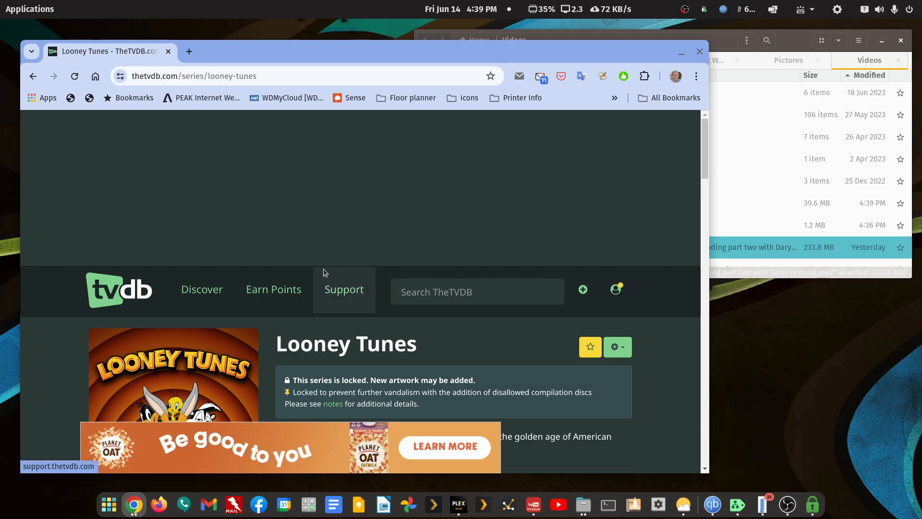
Show the season list of the Looney Tunes series on TheTVDB and open its All Seasons page in aired order.
scroll(324, 272, "down", 5)
scroll(354, 274, "down", 3)
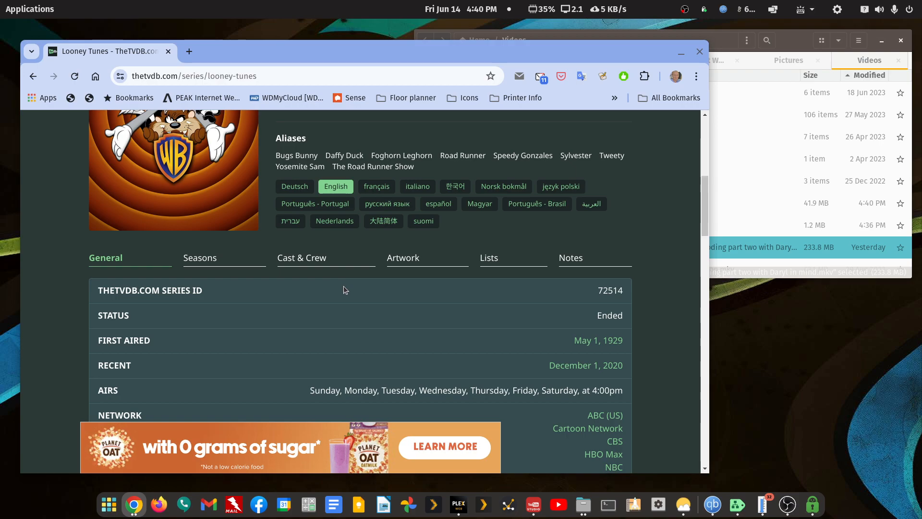
left_click_drag(404, 54, 399, 42)
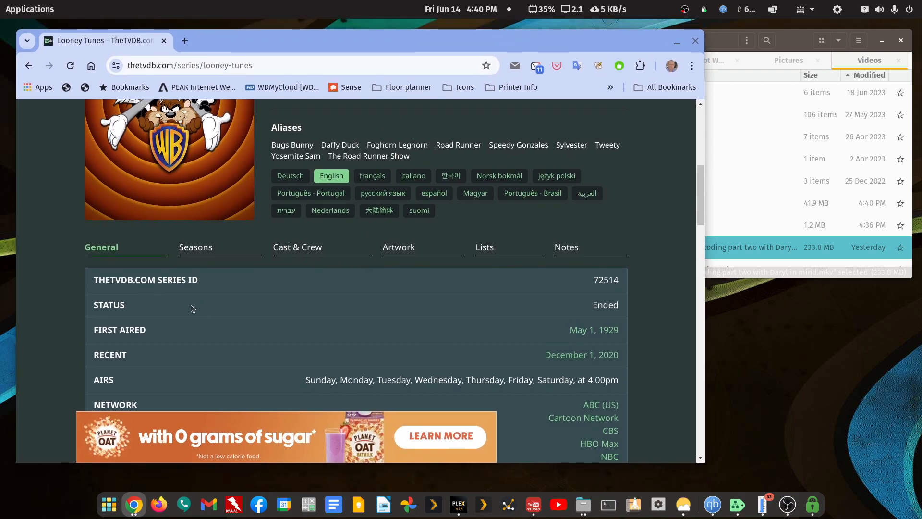
left_click(200, 248)
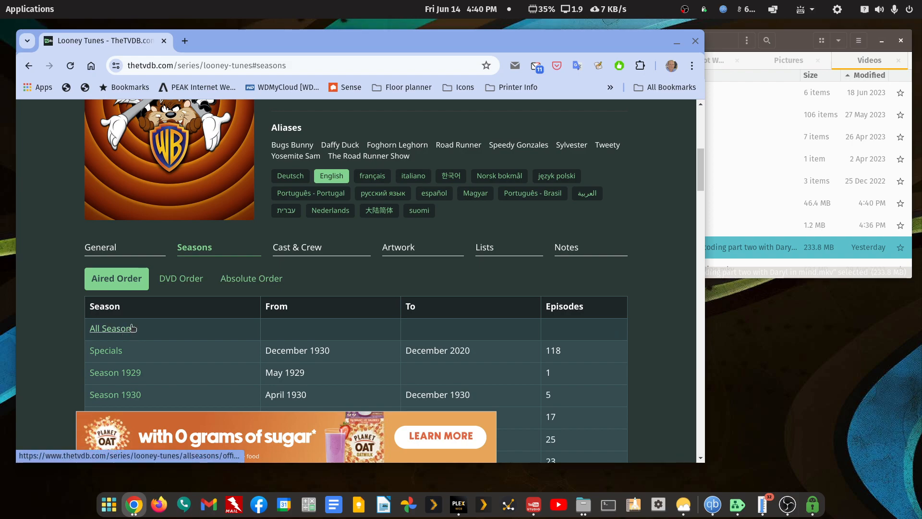
left_click(112, 331)
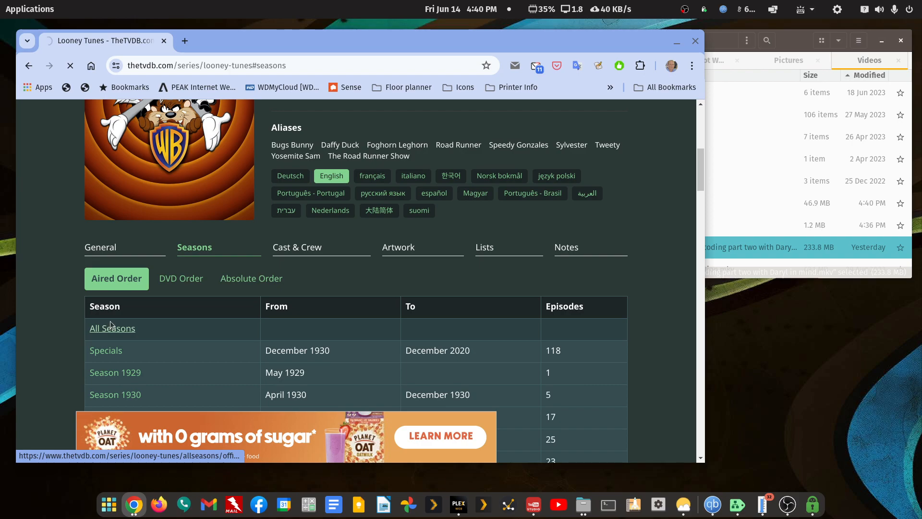
Minimize the Videos file window and open a new file manager window showing Other Locations.
left_click(797, 42)
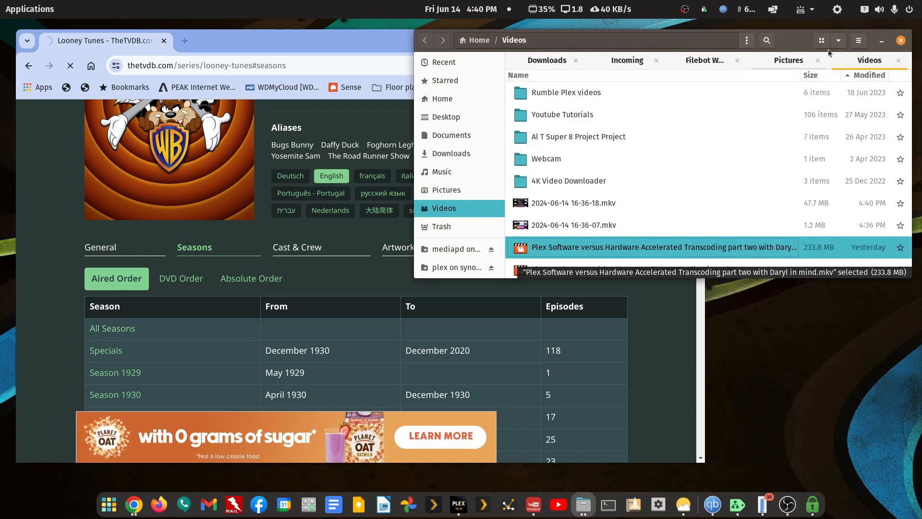
left_click(882, 41)
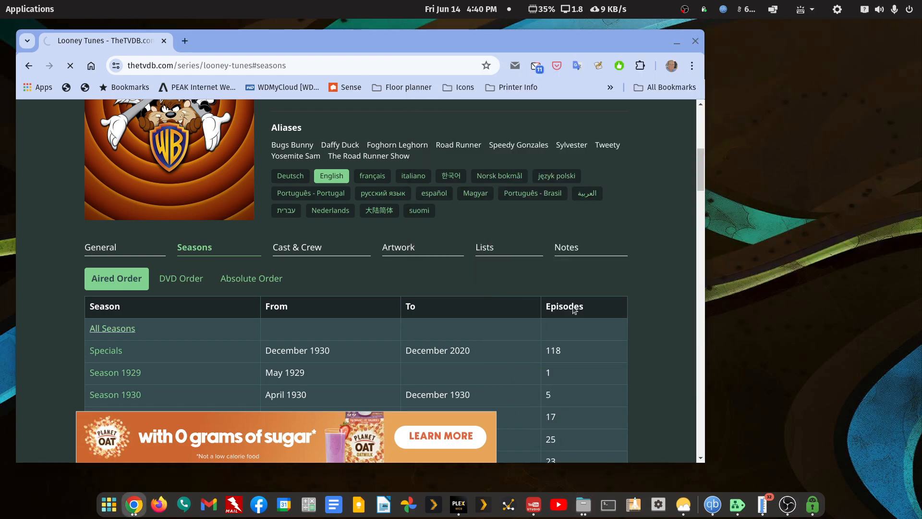
right_click(583, 505)
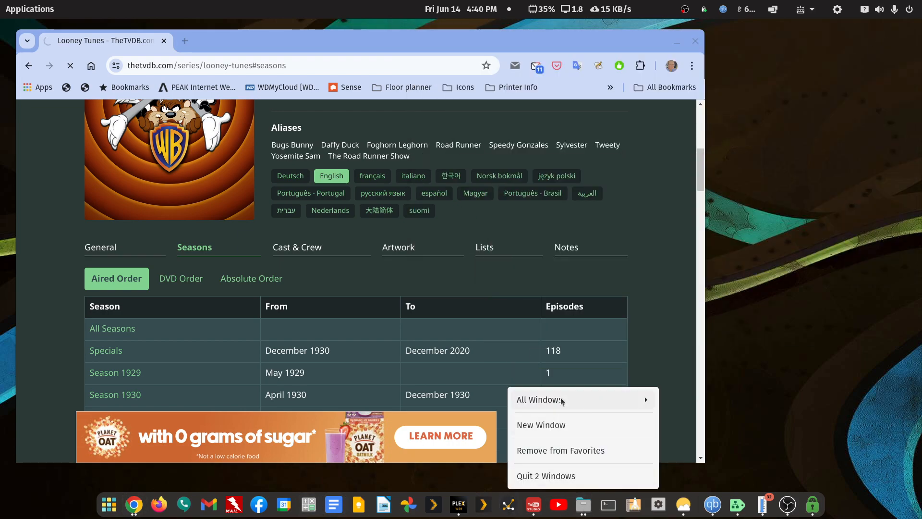
left_click(545, 425)
scroll(74, 162, "down", 2)
left_click(37, 224)
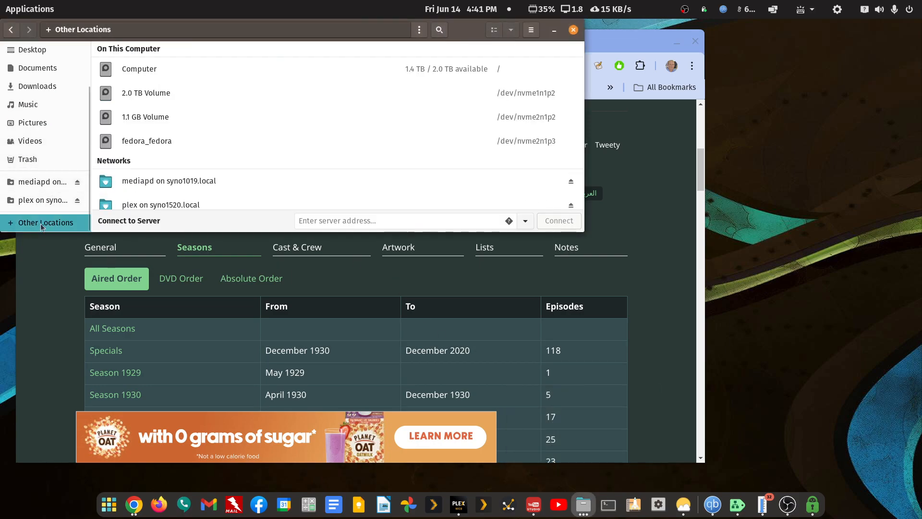
Browse the syno1019 server's mediapd share to the Looney Tunes (1929) folder inside tv-libraries/tv-kids.
scroll(228, 197, "down", 3)
scroll(212, 198, "down", 3)
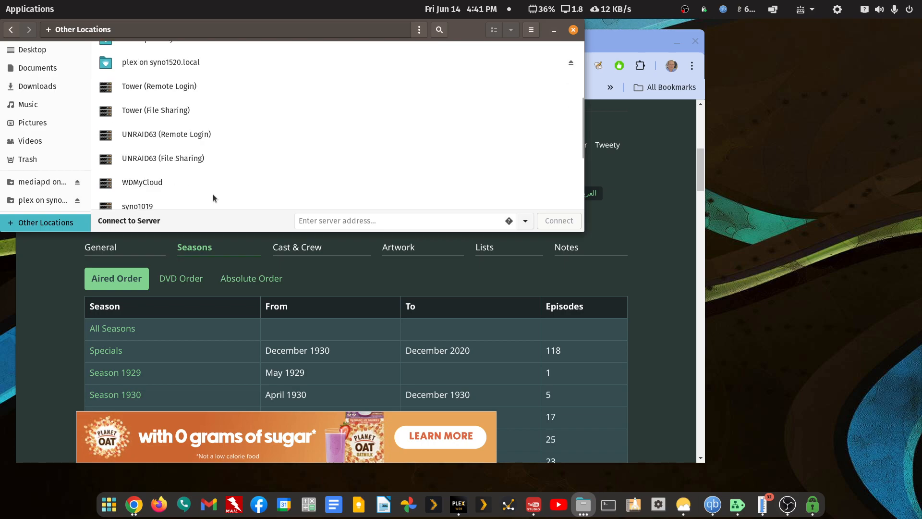
left_click(144, 154)
double_click(138, 136)
double_click(144, 173)
double_click(134, 111)
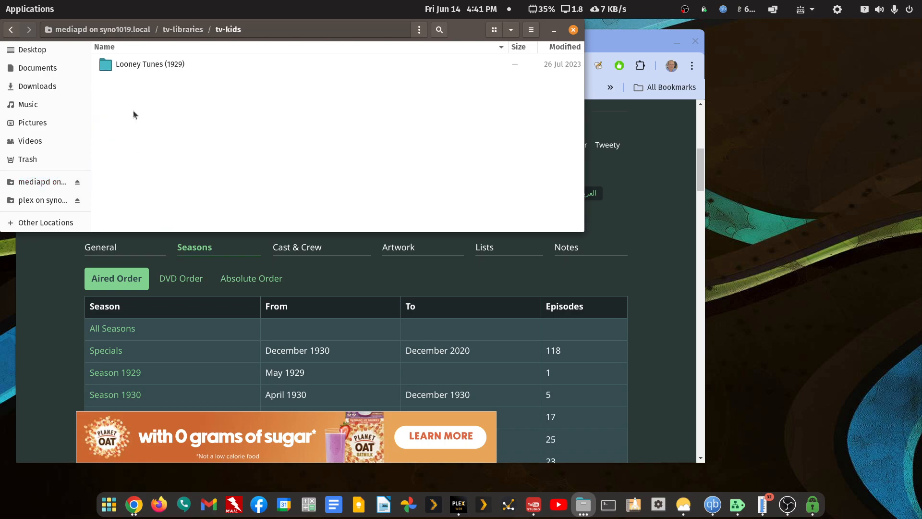
double_click(146, 63)
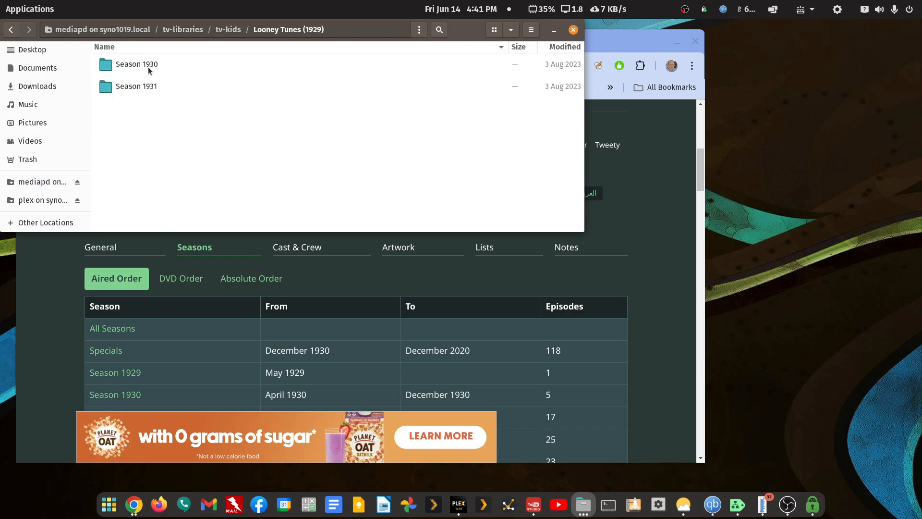
Open the Season 1930 folder, play its S1930E01 Sinkin' in the Bathtub episode in VLC, and pause it.
double_click(148, 66)
double_click(152, 68)
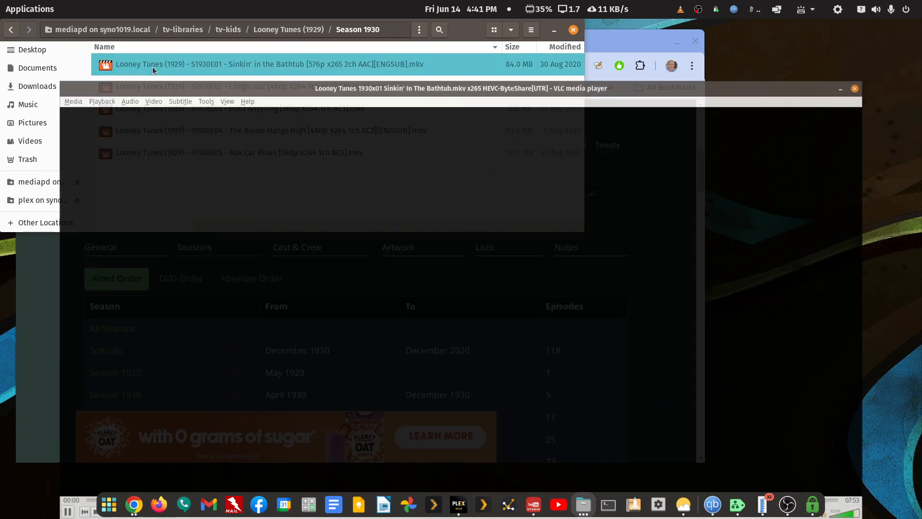
left_click(10, 511)
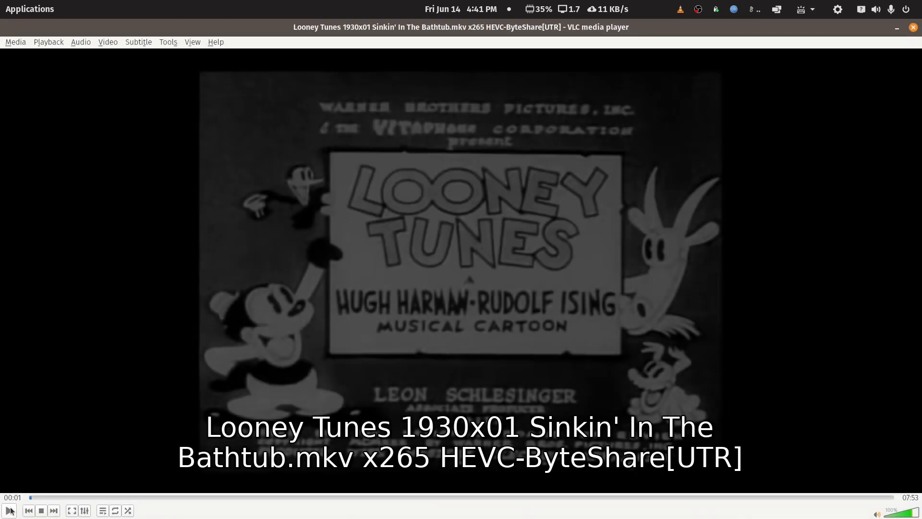
Skip forward through the episode's opening credits and pause on its title card at about 19 seconds.
left_click(38, 498)
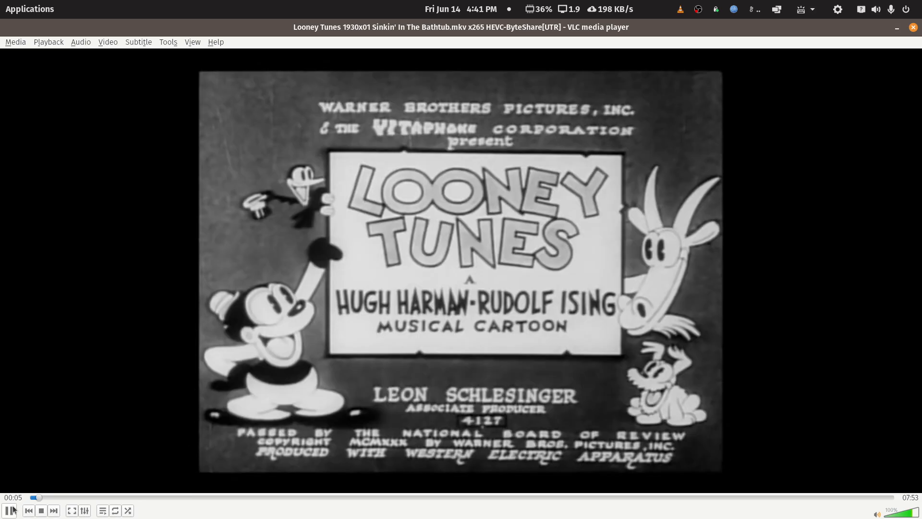
left_click(49, 497)
left_click(9, 511)
left_click(61, 498)
left_click(10, 512)
left_click(11, 512)
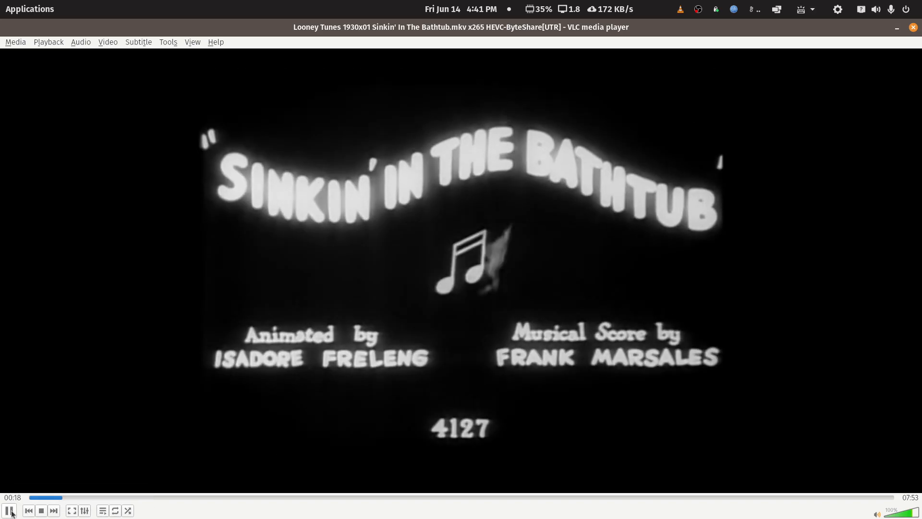
left_click(10, 512)
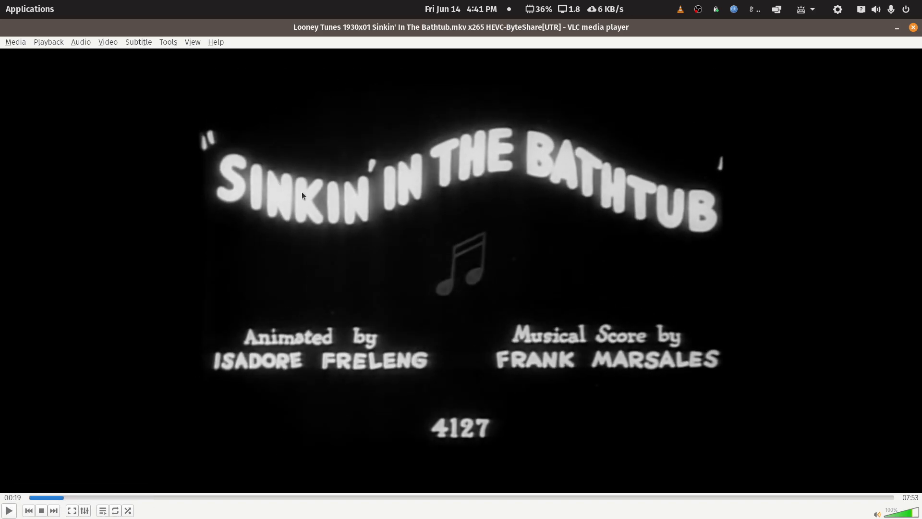
Move the VLC window out of the way and look through the Looney Tunes season list on TheTVDB.
double_click(830, 27)
left_click_drag(578, 68, 921, 241)
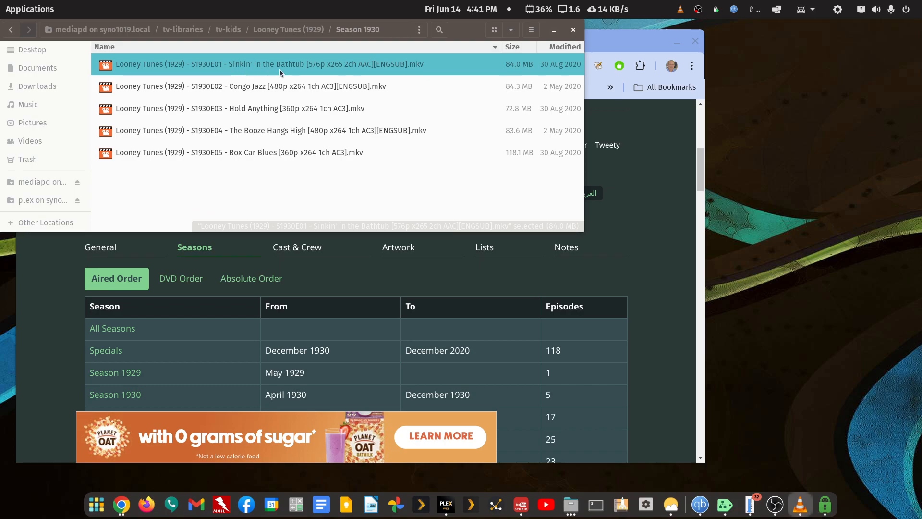
left_click(615, 42)
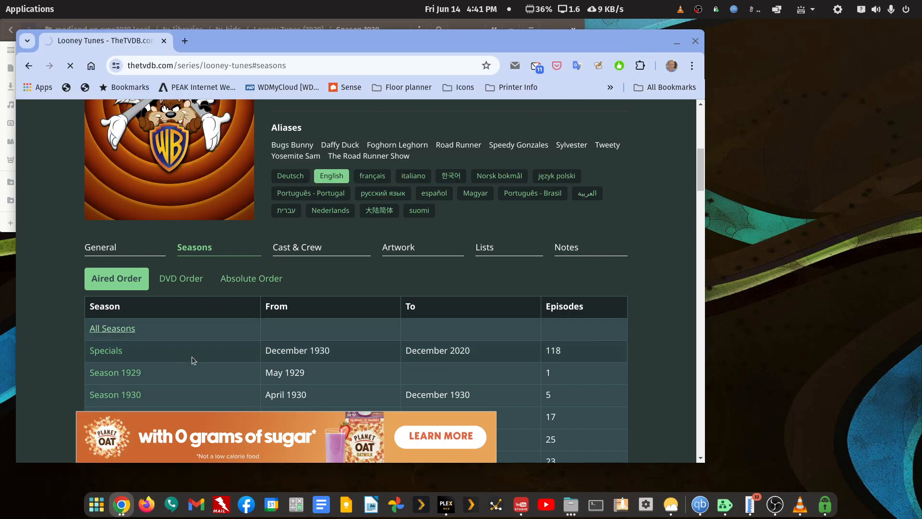
scroll(198, 351, "down", 10)
scroll(197, 348, "up", 10)
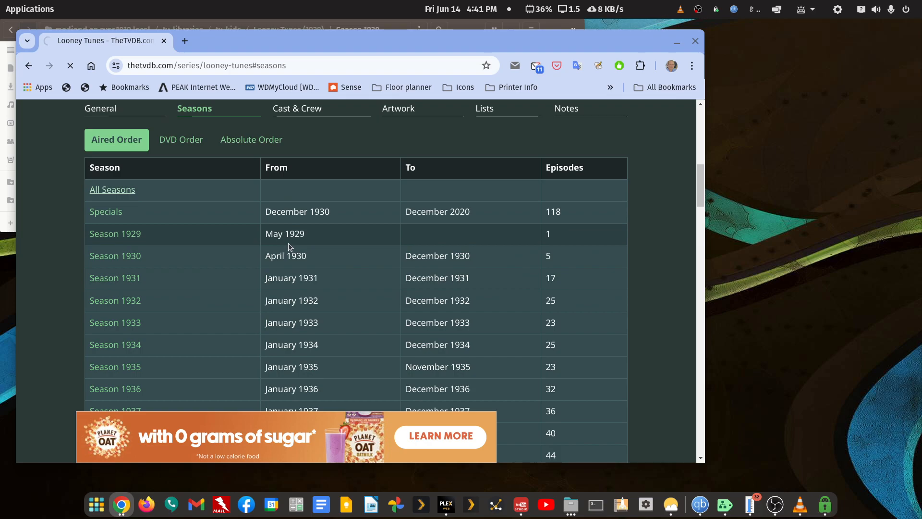
left_click_drag(698, 197, 696, 192)
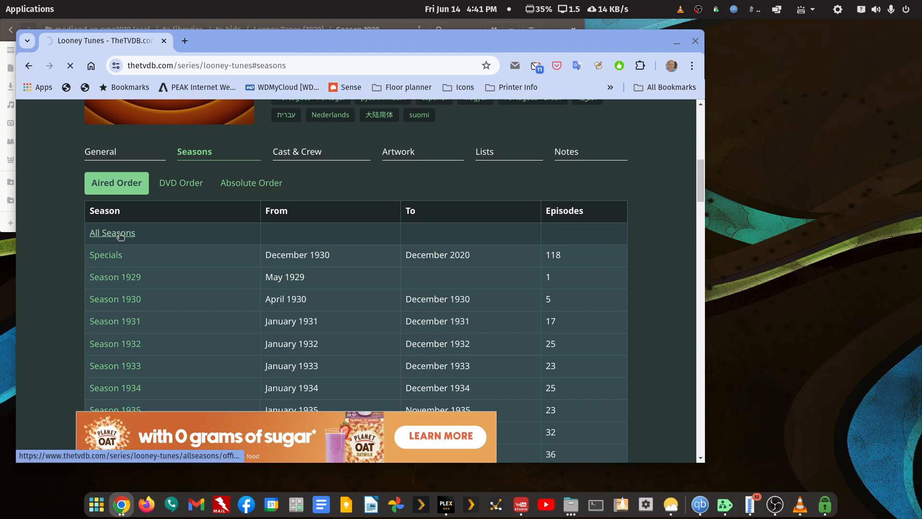
Maximize the browser and compare the Season 1930 entries on All Seasons with the title card paused in VLC.
double_click(294, 44)
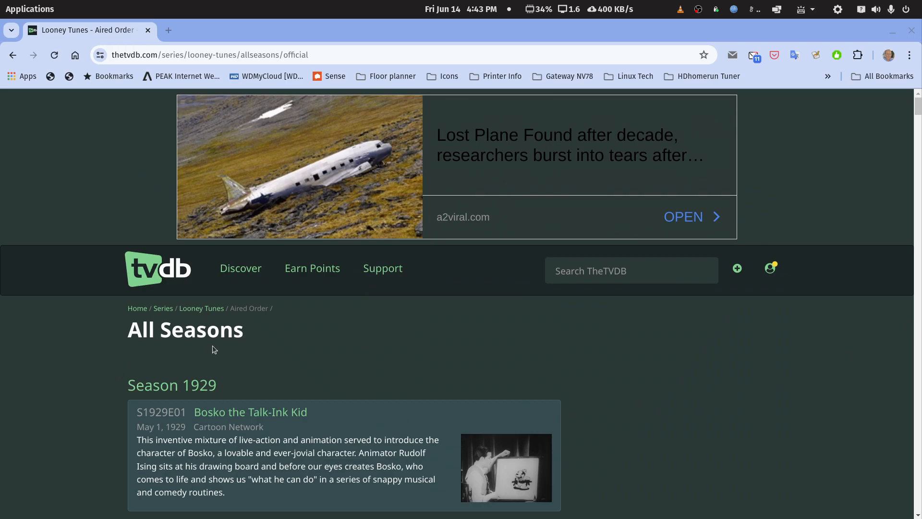
scroll(226, 328, "down", 4)
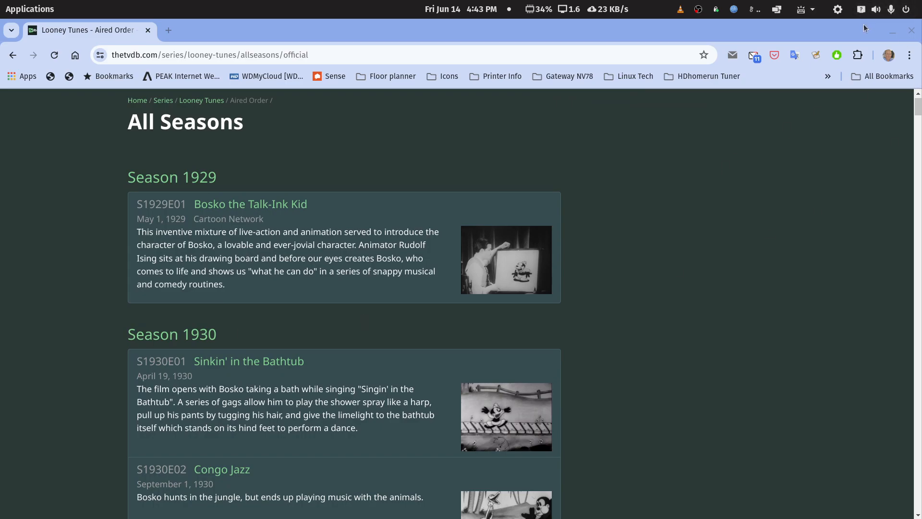
mouse_move(576, 506)
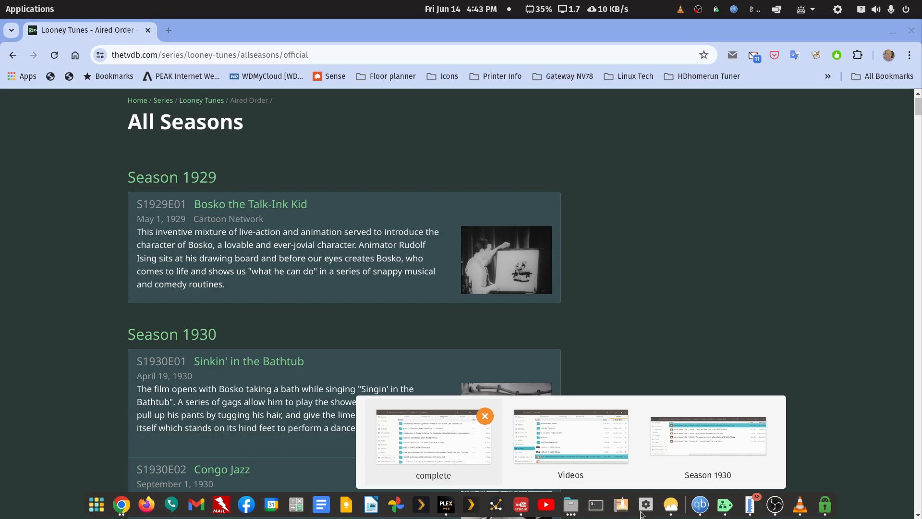
left_click(800, 511)
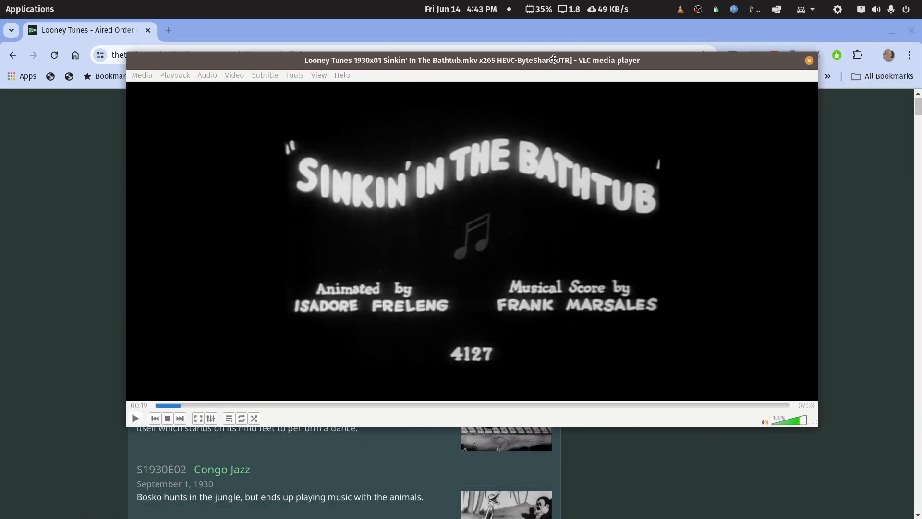
left_click_drag(554, 58, 921, 145)
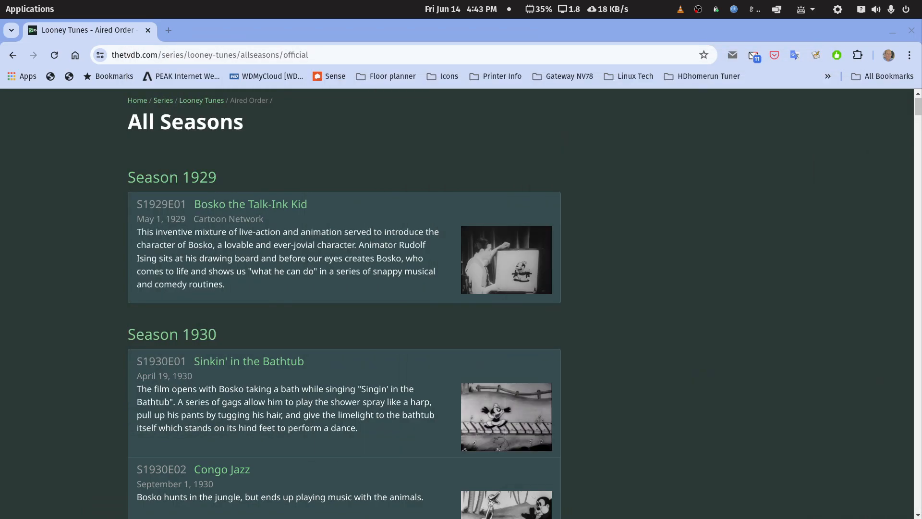
Try to find the Sinkin' in the Bathtub episode by searching the All Seasons page for "sinkjin".
left_click(909, 55)
mouse_move(742, 385)
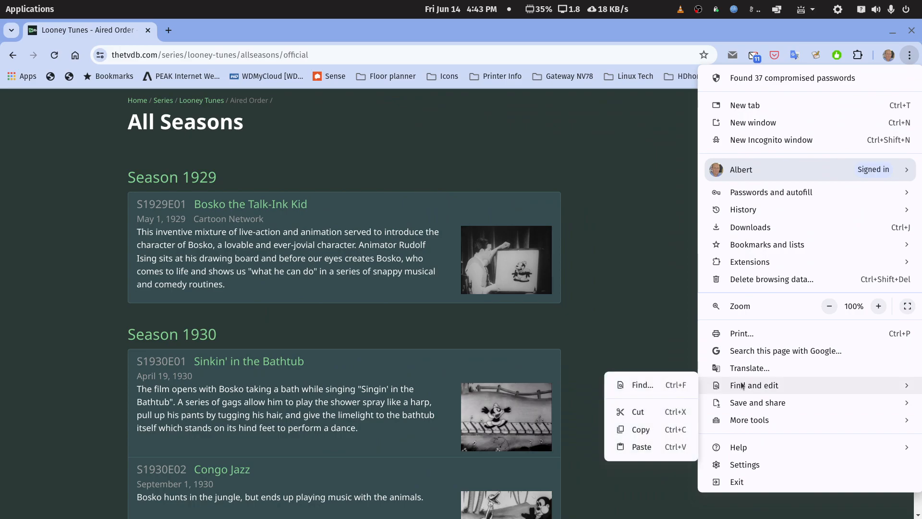
left_click(635, 383)
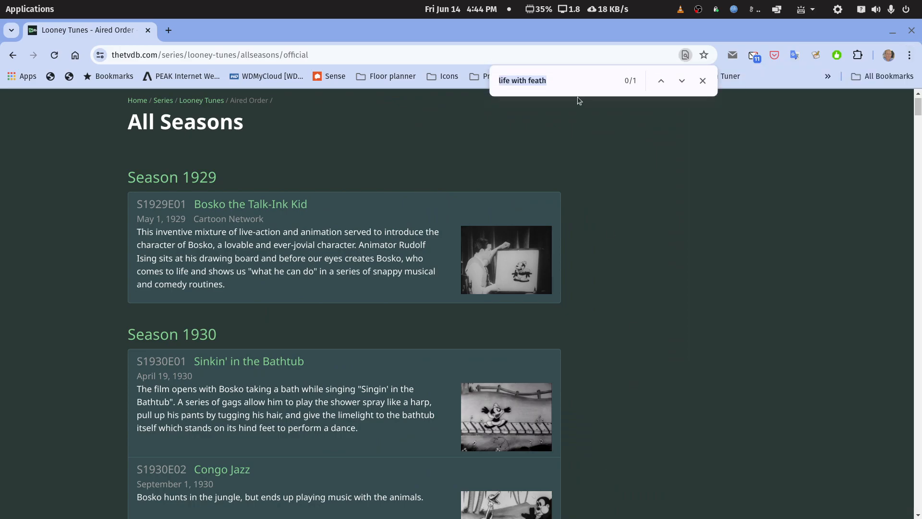
type("sinin")
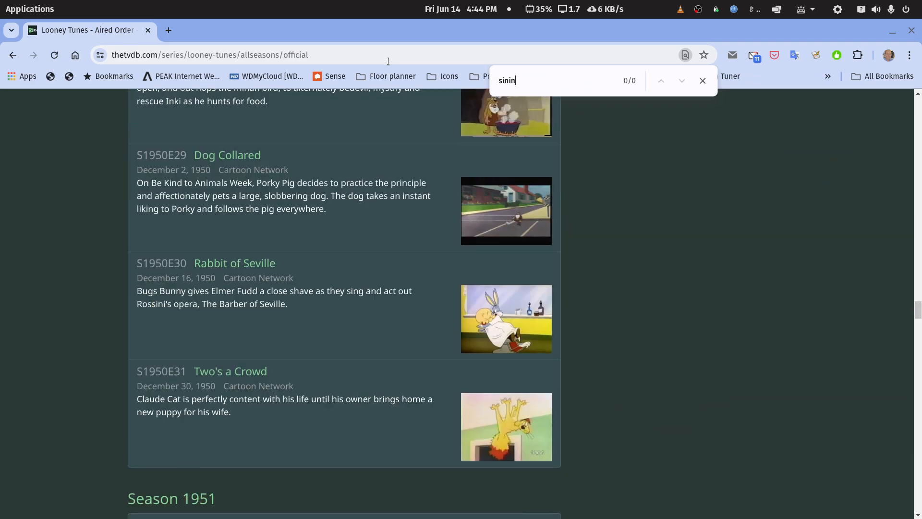
left_click(508, 80)
type("kj")
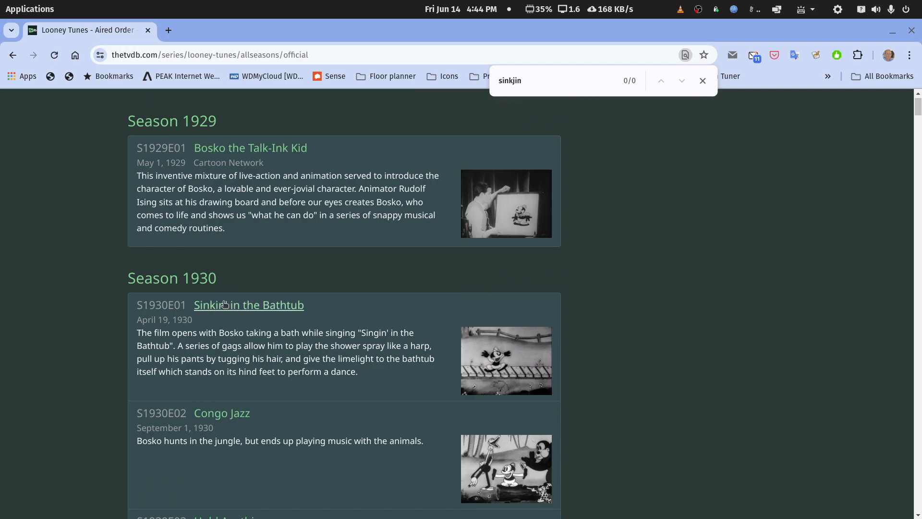
Copy the "S1930E01 Sinkin' in the Bathtub" heading and rearrange the windows so the Season 1930 folder is in front.
left_click_drag(324, 309, 133, 305)
key("ctrl+c")
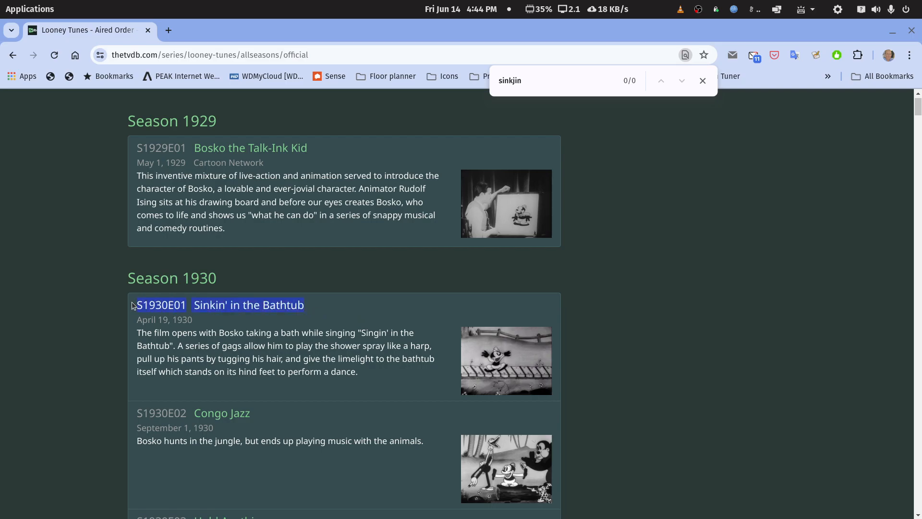
double_click(834, 30)
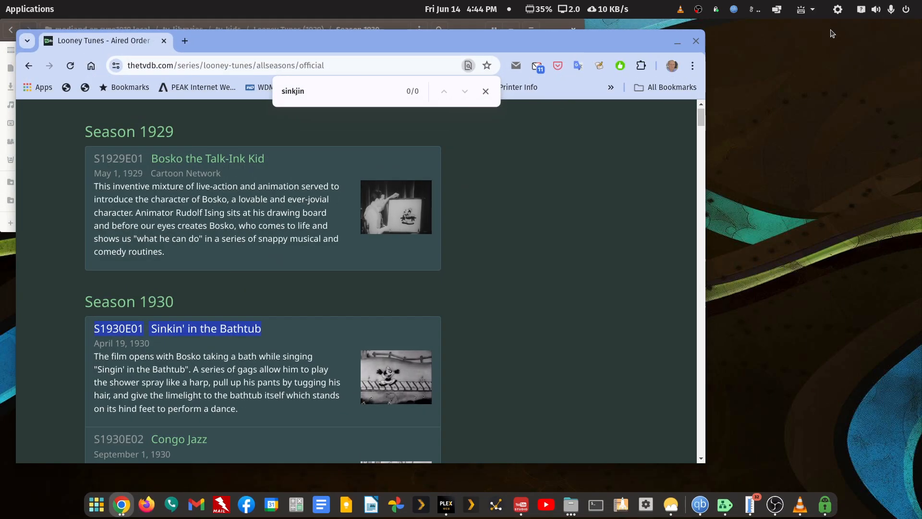
left_click_drag(232, 36, 254, 119)
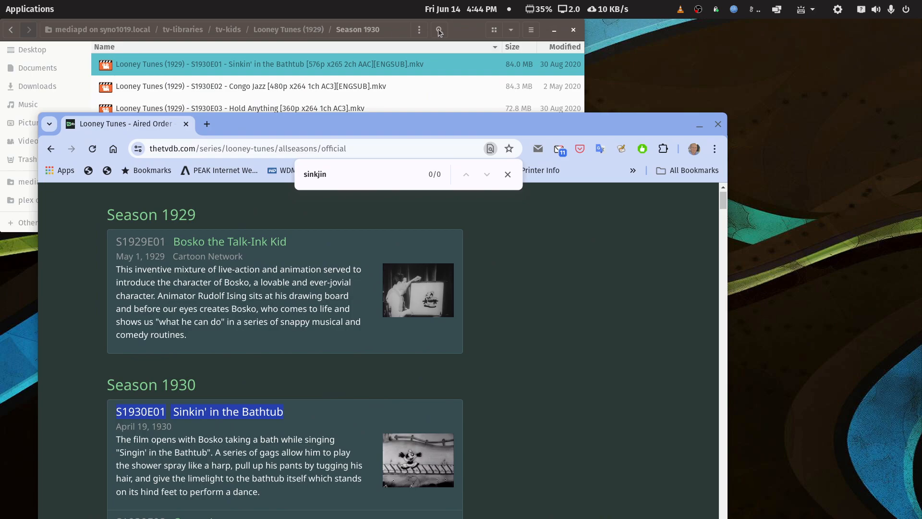
left_click(459, 29)
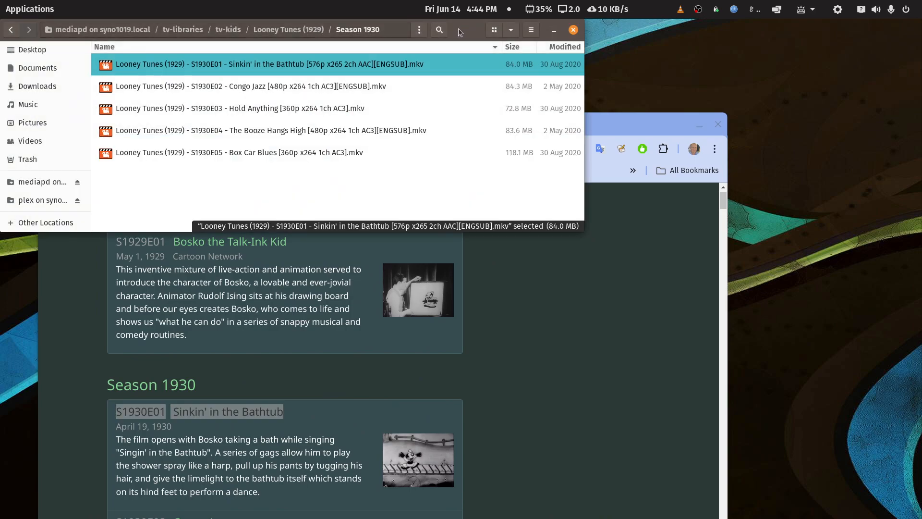
Paste "S1930E01 Sinkin' in the Bathtub" as a trial name for the first episode file, and cancel the rename.
right_click(274, 68)
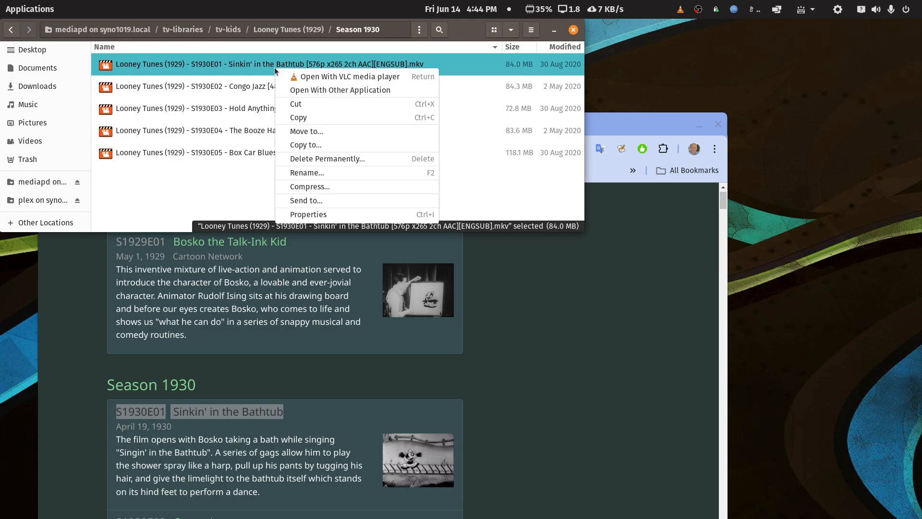
left_click(294, 171)
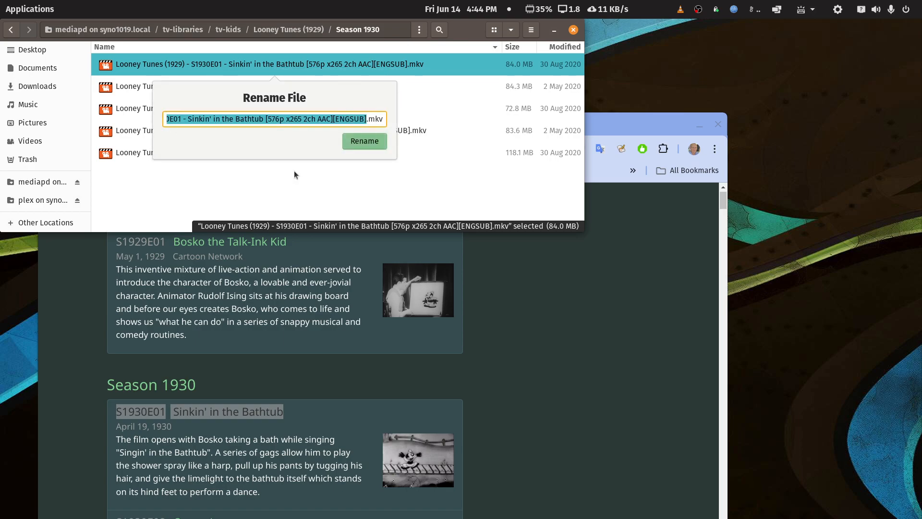
key("ctrl+v")
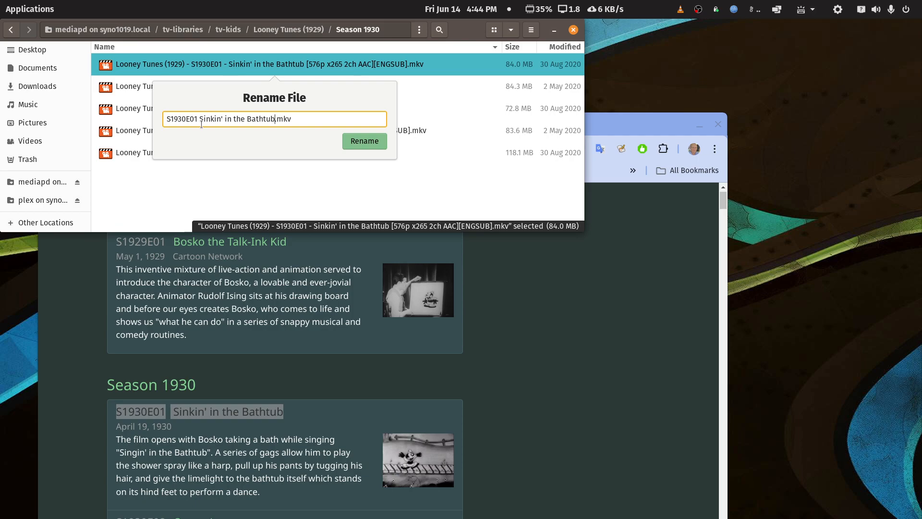
key("Escape")
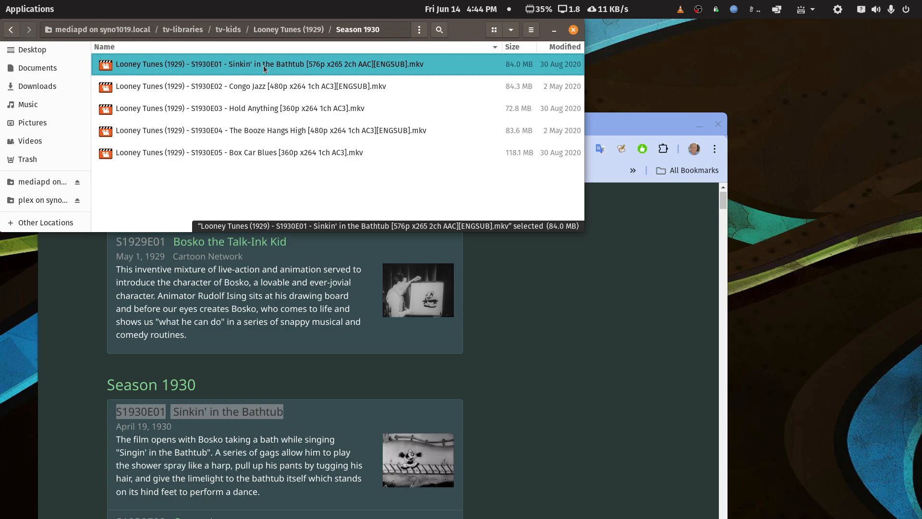
Start renaming the Congo Jazz file and remove the "[480p x264 1ch AC3][ENGSUB]" tags from its name.
right_click(253, 89)
left_click(284, 193)
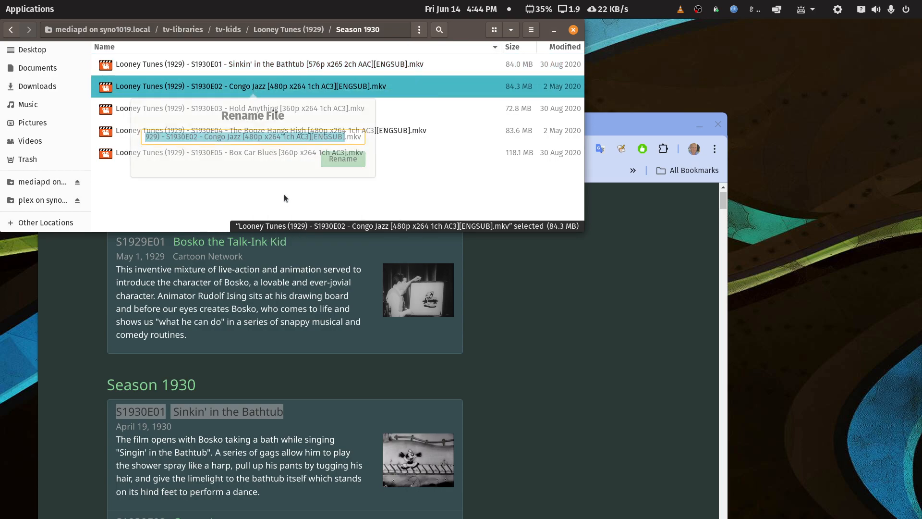
key("Right")
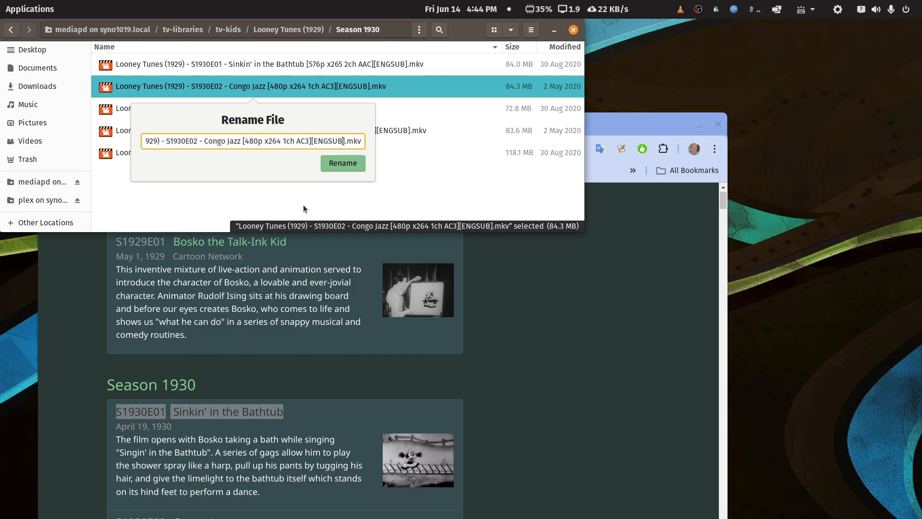
key("shift+Left")
key("shift+Left")
key("shift+Left")
key("shift+Left")
key("shift+Left")
key("shift+Left")
key("shift+Left")
key("shift+Left")
key("shift+Left")
key("shift+Left")
key("shift+Left")
key("shift+Left")
key("shift+Left")
key("shift+Left")
key("shift+Left")
key("shift+Left")
key("shift+Left")
key("shift+Left")
key("shift+Left")
key("shift+Left")
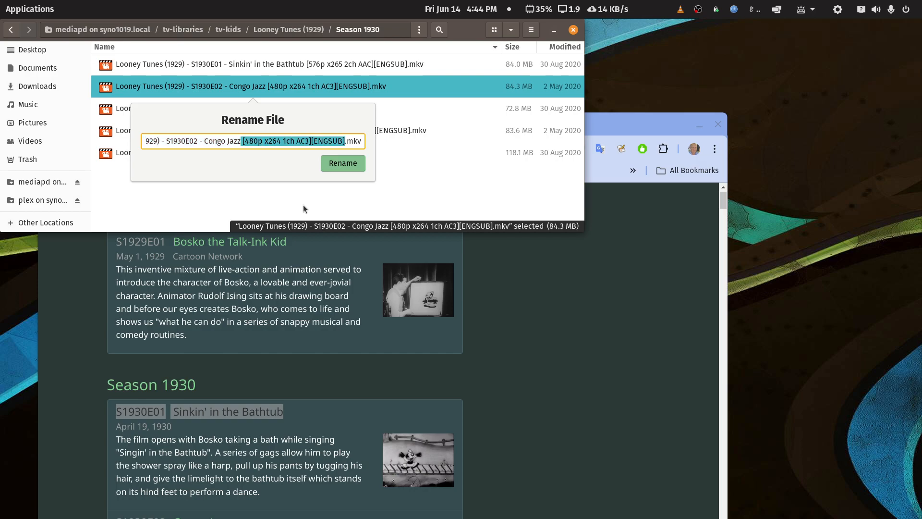
key("BackSpace")
Strip the "Looney Tunes (1929) - S1930E02 - " prefix from the Congo Jazz name being edited, and cancel the rename.
key("Right")
key("shift+Left")
key("shift+Left")
key("shift+Left")
key("shift+Left")
key("shift+Left")
key("shift+Left")
key("shift+Left")
key("shift+Left")
key("shift+Left")
key("shift+Left")
key("shift+Left")
key("shift+Left")
key("shift+Left")
key("shift+Left")
key("shift+Left")
key("shift+Left")
key("shift+Left")
key("shift+Left")
key("shift+Left")
key("shift+Left")
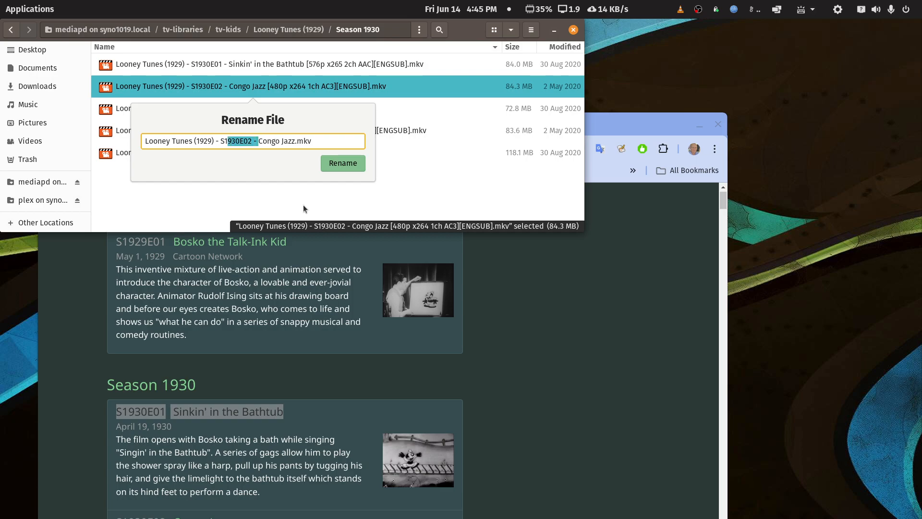
key("Left")
key("shift+Right")
key("shift+Right")
key("shift+Right")
key("shift+Right")
key("shift+Right")
key("shift+Right")
key("shift+Right")
key("shift+Right")
key("shift+Right")
key("shift+Right")
key("shift+Right")
key("shift+Right")
key("shift+Right")
key("shift+Right")
key("shift+Right")
key("shift+Right")
key("shift+Right")
key("shift+Right")
key("shift+Right")
key("shift+Right")
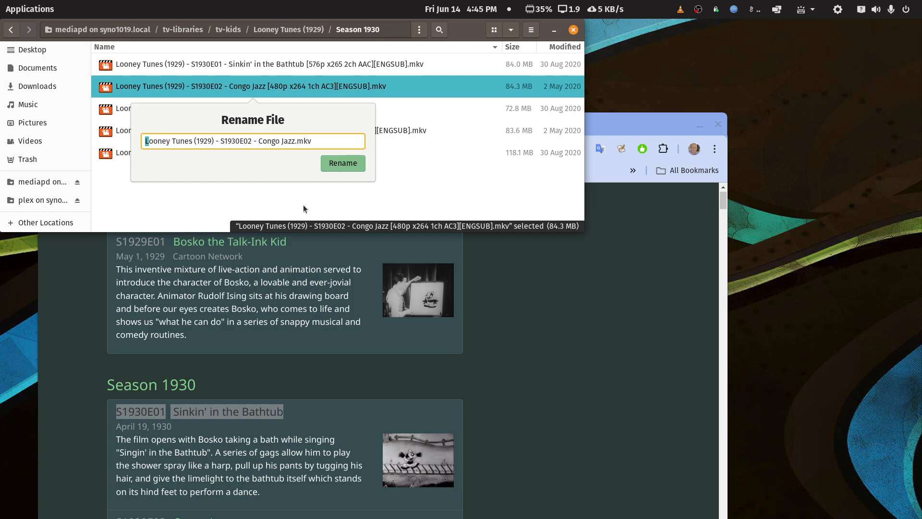
key("BackSpace")
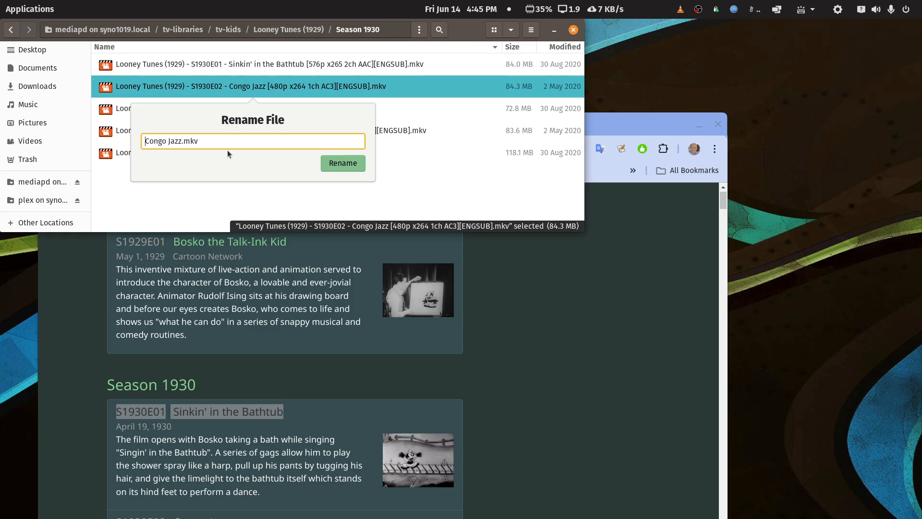
key("Escape")
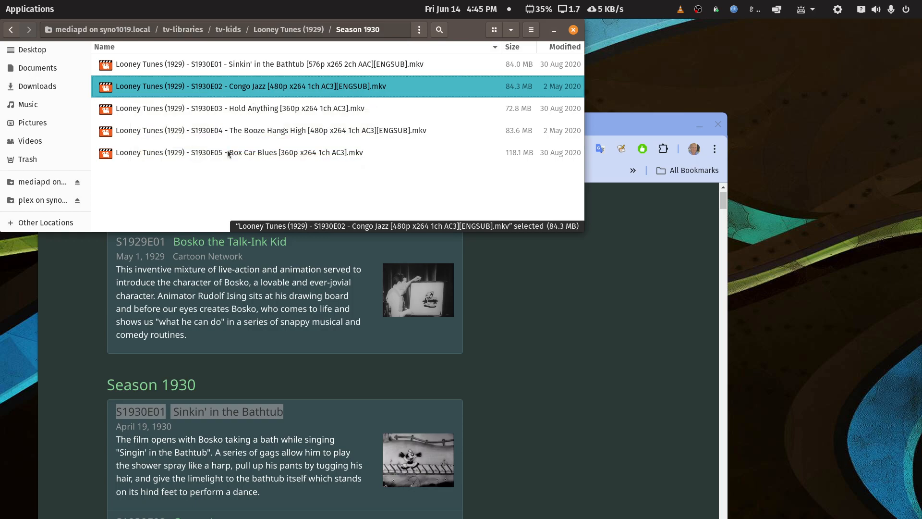
Find and launch FileBot, and maximize its window.
left_click(48, 13)
type("fil")
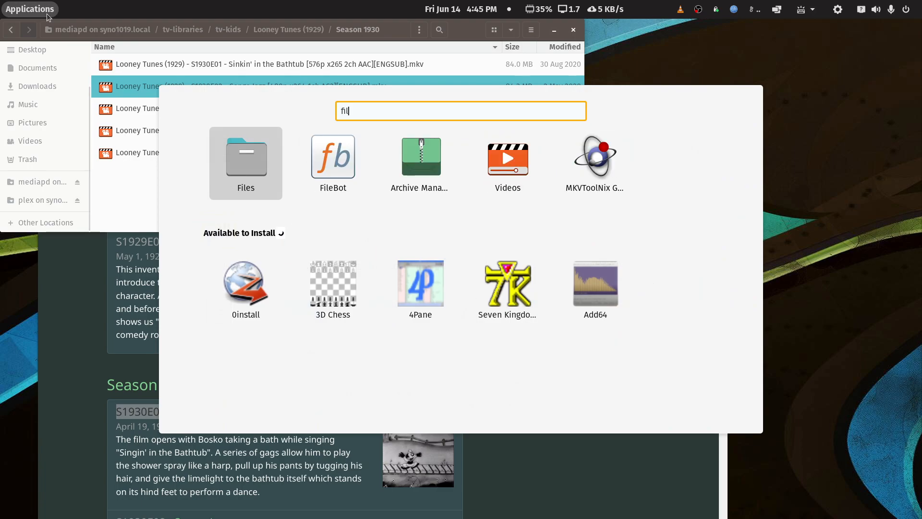
type("e")
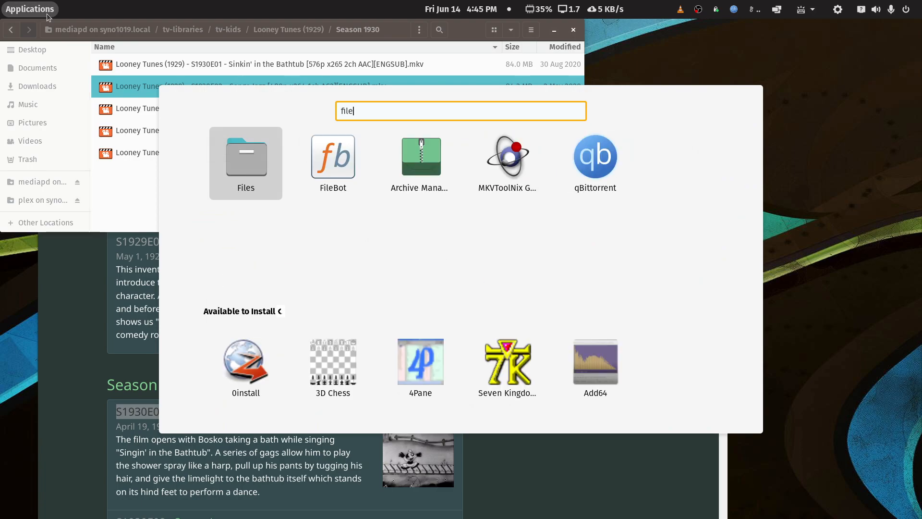
left_click(339, 165)
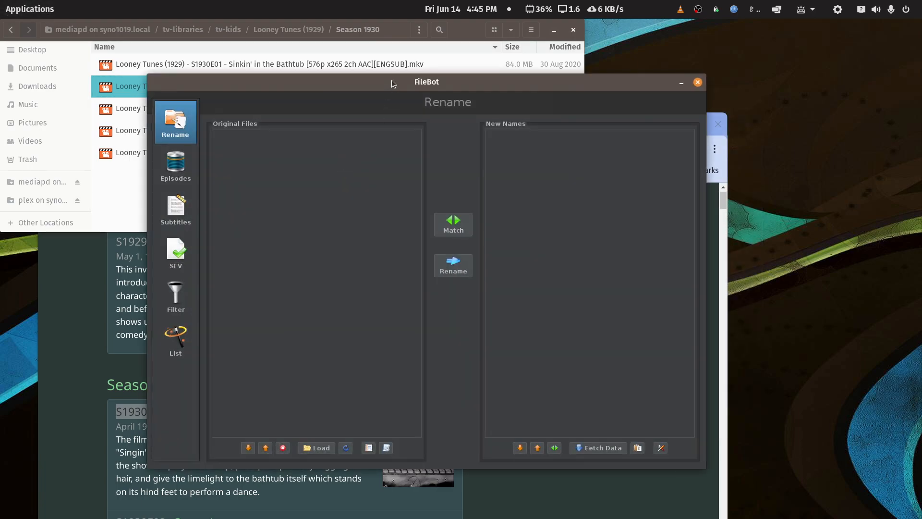
double_click(391, 82)
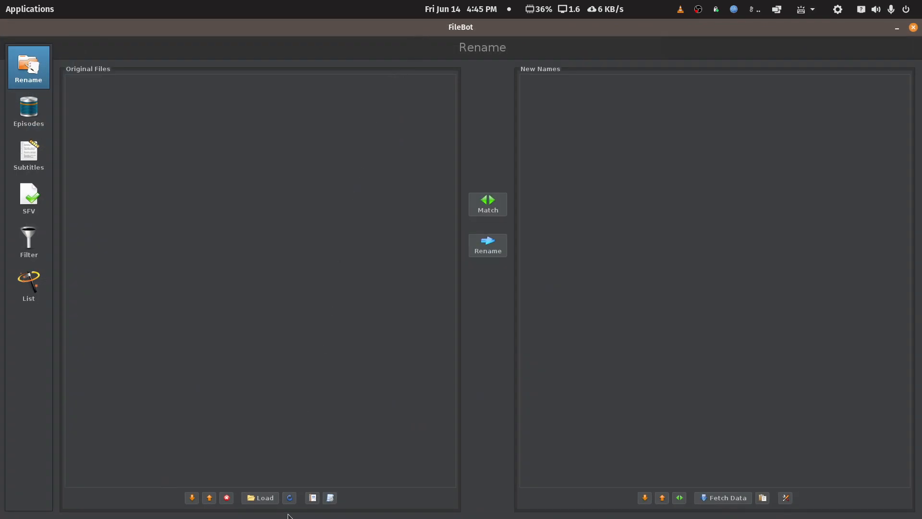
Look through FileBot's rename presets and open "2 - TV Series - TVDB Structure By Airdate" for editing.
left_click(331, 498)
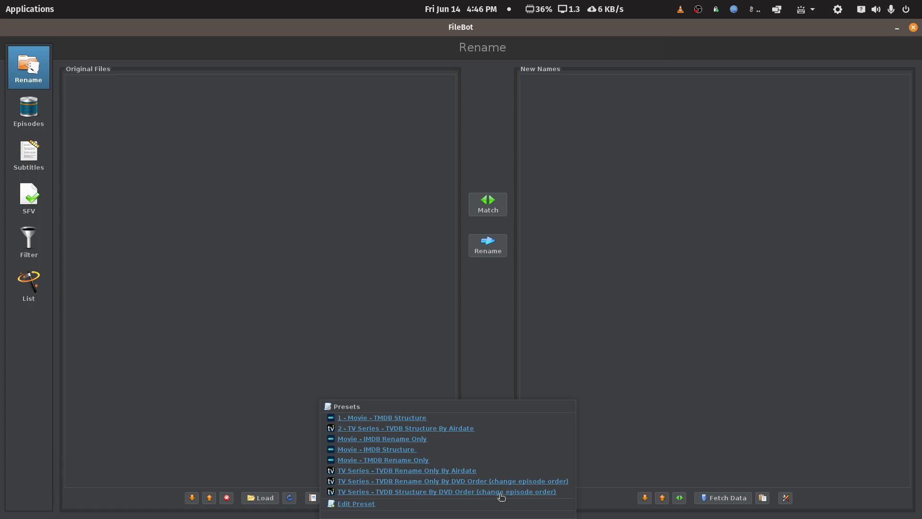
left_click(450, 372)
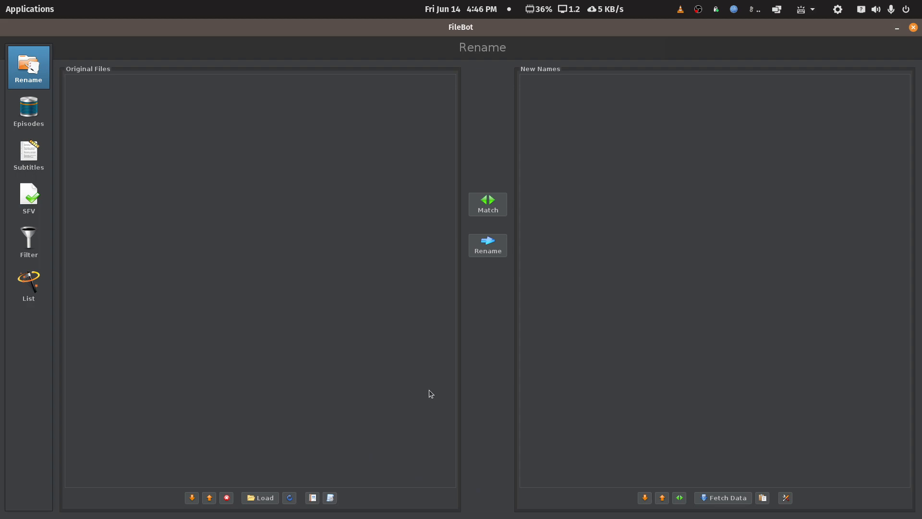
left_click(331, 498)
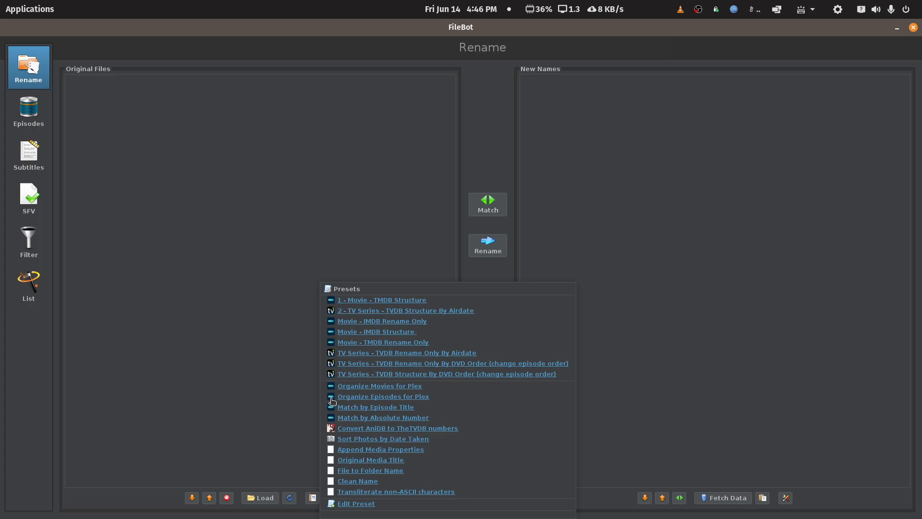
left_click(282, 397)
left_click(330, 500)
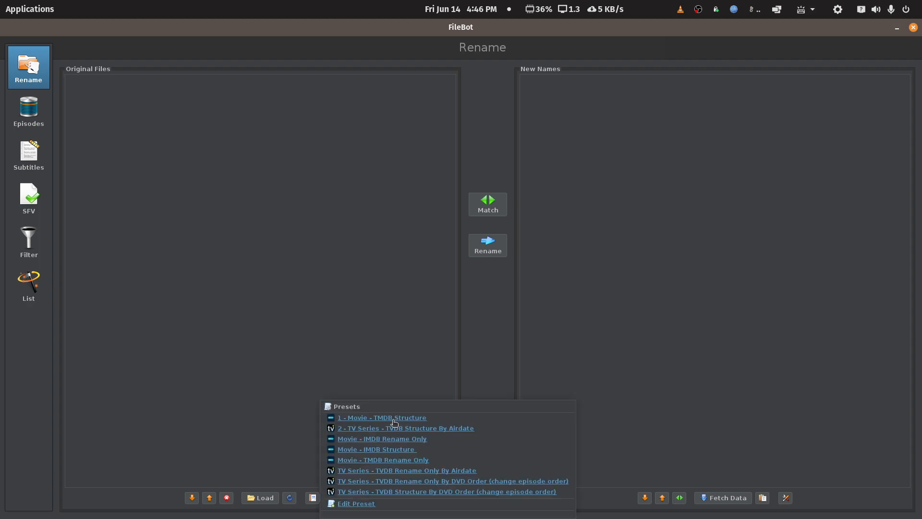
left_click(358, 503)
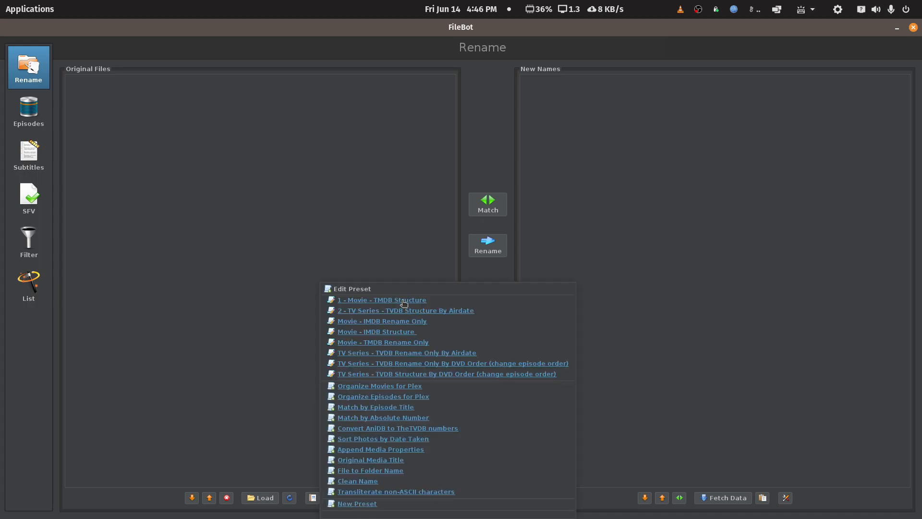
left_click(403, 311)
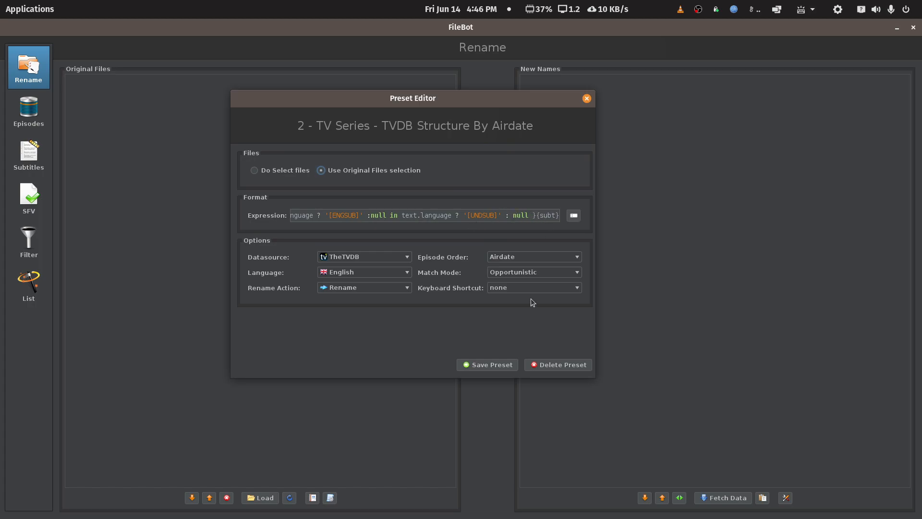
Copy the preset's entire format expression and paste it into a new, maximized LibreOffice Writer document.
key("Left")
key("Right")
left_click(544, 216)
left_click_drag(557, 215, 257, 217)
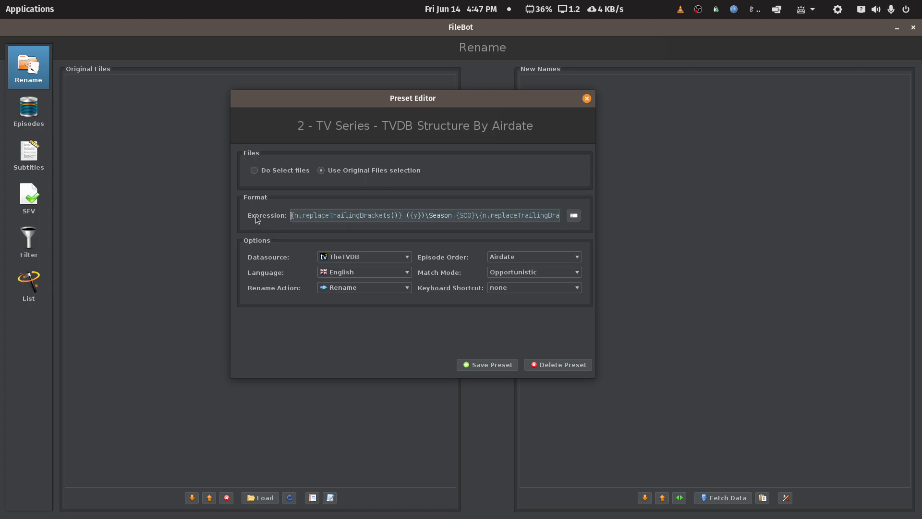
left_click(29, 9)
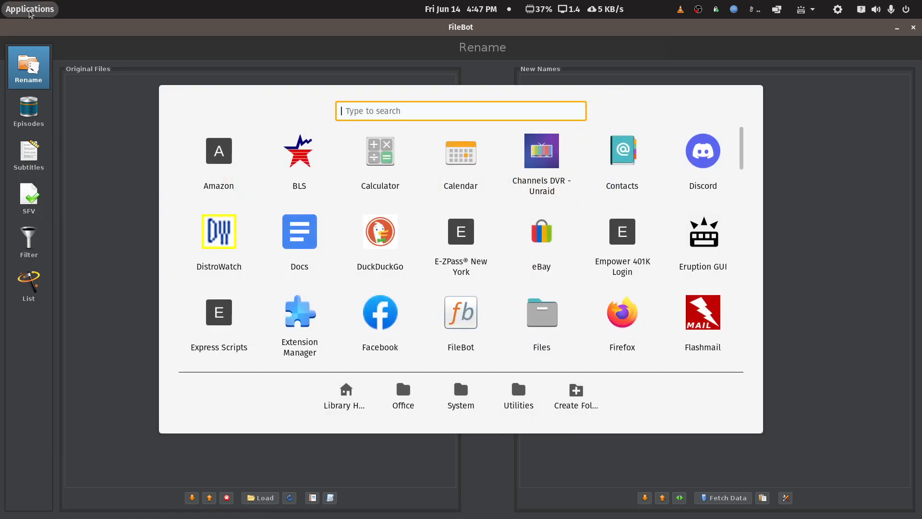
type("wri")
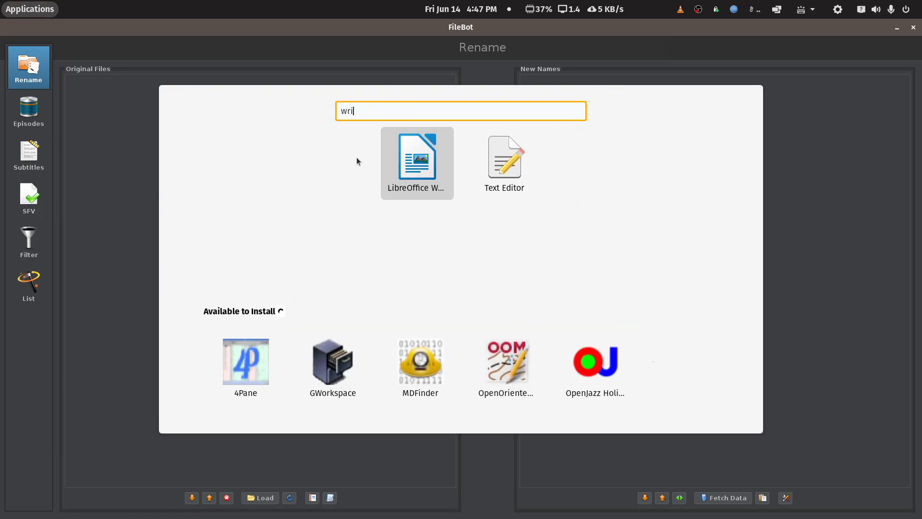
left_click(416, 163)
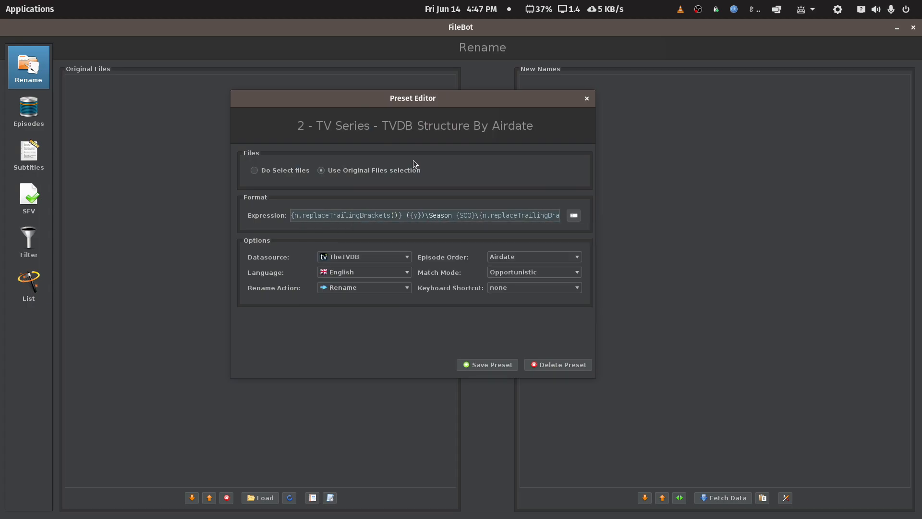
double_click(596, 60)
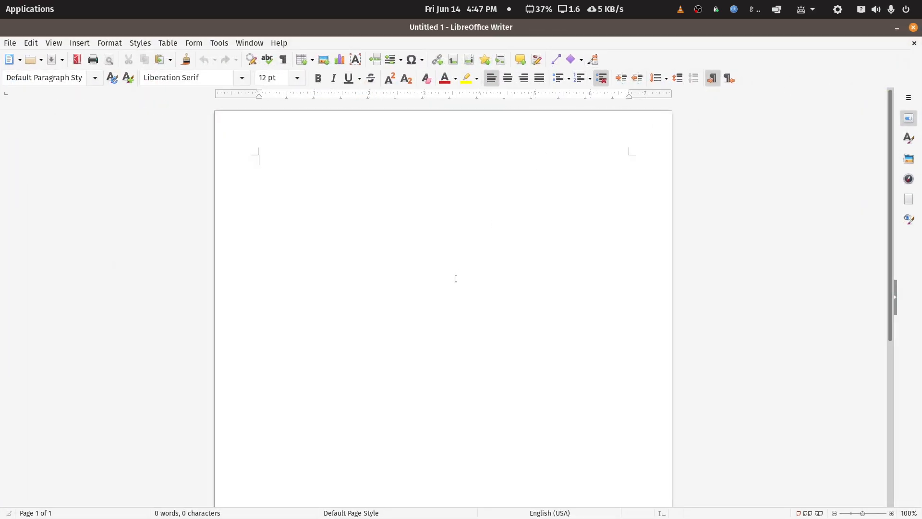
type("{n.replaceTrailingBrackets()} ({y})\\Season {S00}\\{n.replaceTrailingBrackets()} ({y}) - S{S00}E{E00} - {t} [{vf} {vc} {af} {ac}]{ 'en' in text.language ? '[ENGSUB]'  :null in text.language ? '[UNDSUB]' : null }{subt}")
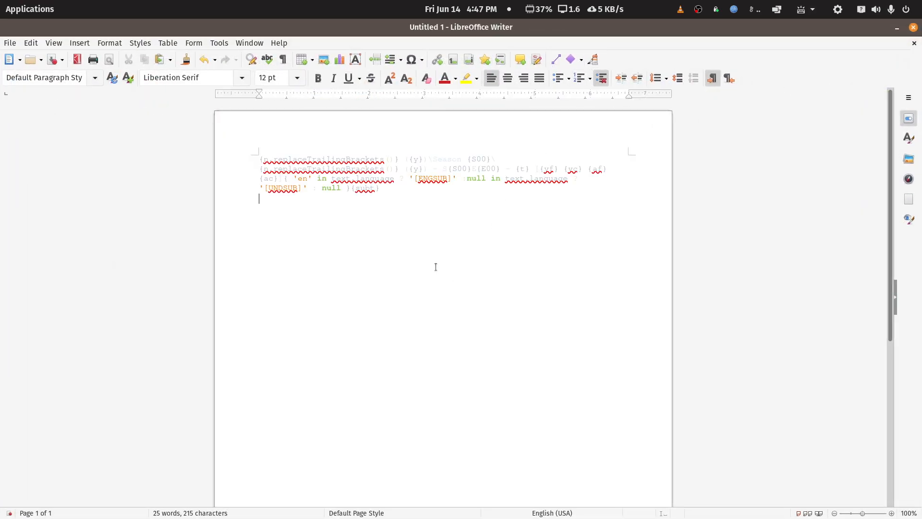
Change the pasted expression's font colour to black and its size to 24 pt.
left_click_drag(397, 191, 164, 139)
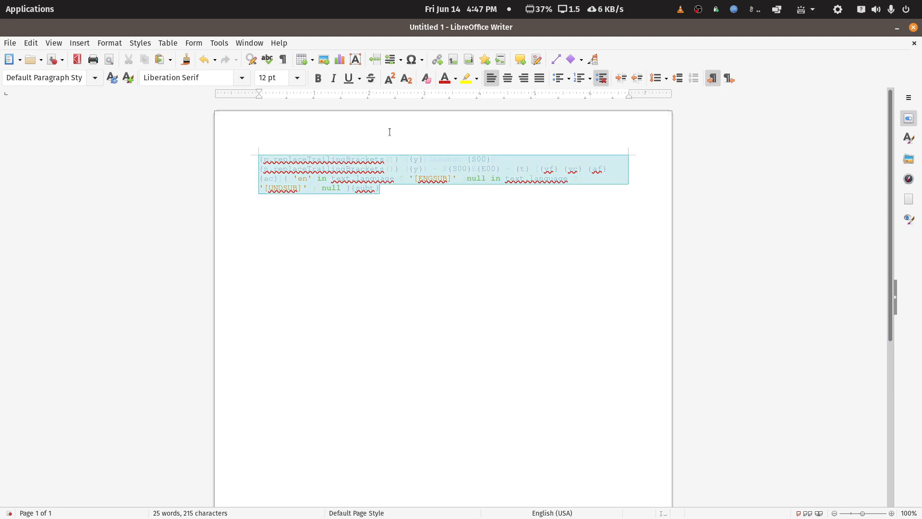
left_click(455, 79)
left_click(447, 137)
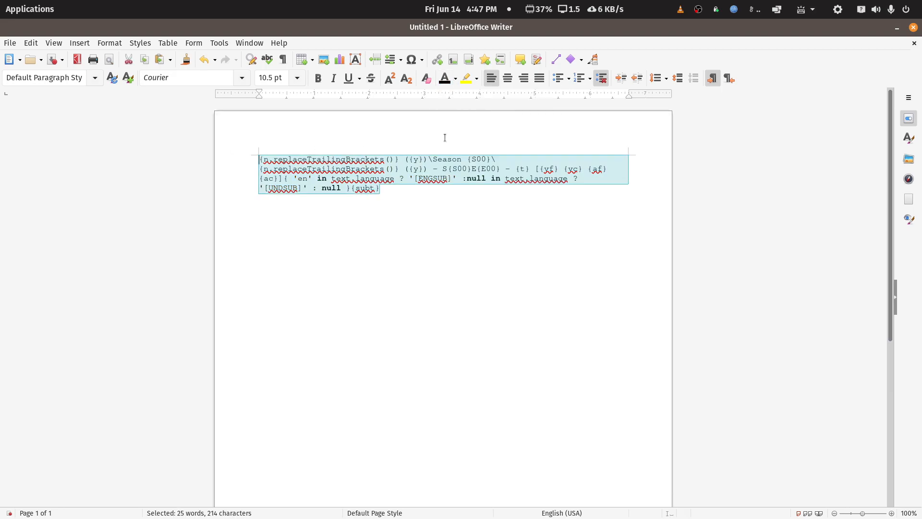
left_click(294, 79)
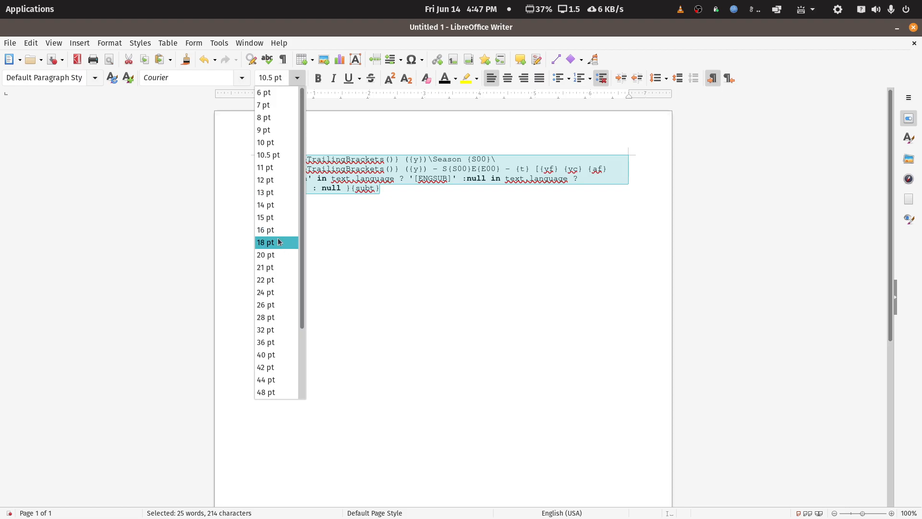
left_click(268, 293)
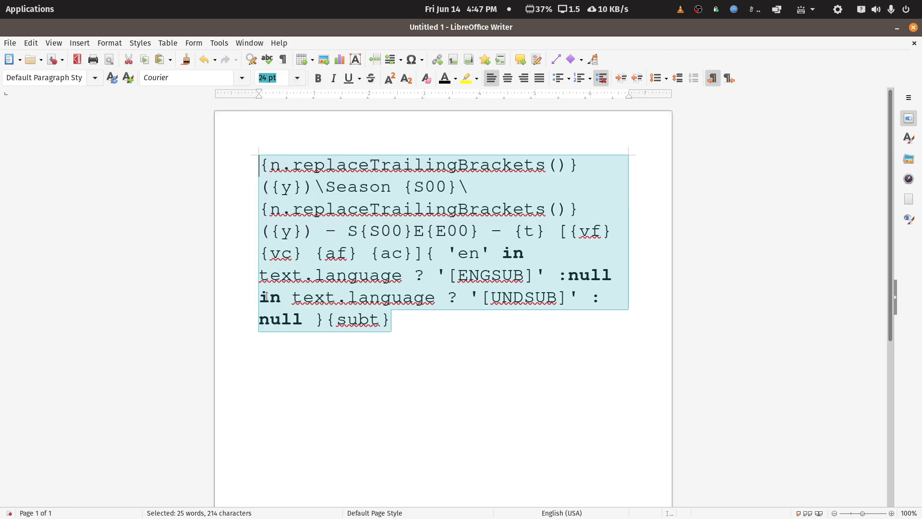
left_click(382, 374)
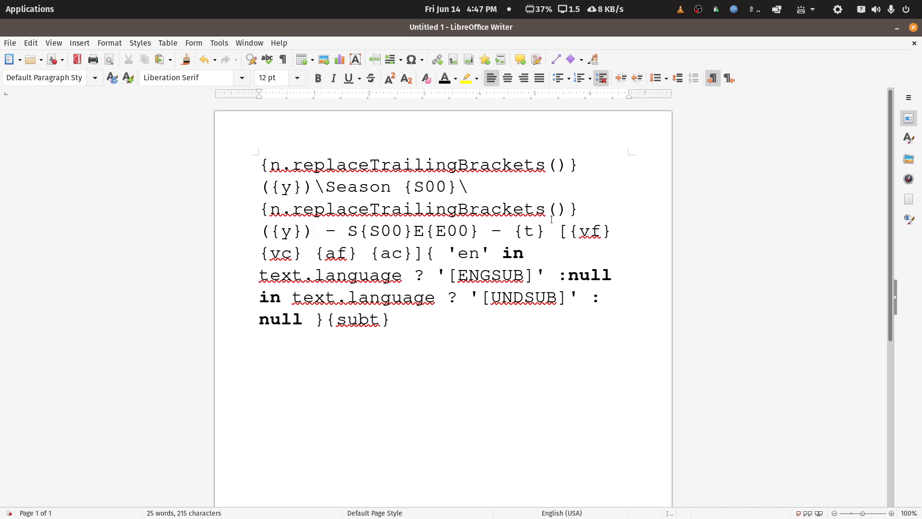
Highlight the expression's parts in turn: the media and subtitle tags, the folder and episode naming section, the show name and {subt}.
left_click_drag(546, 231, 591, 336)
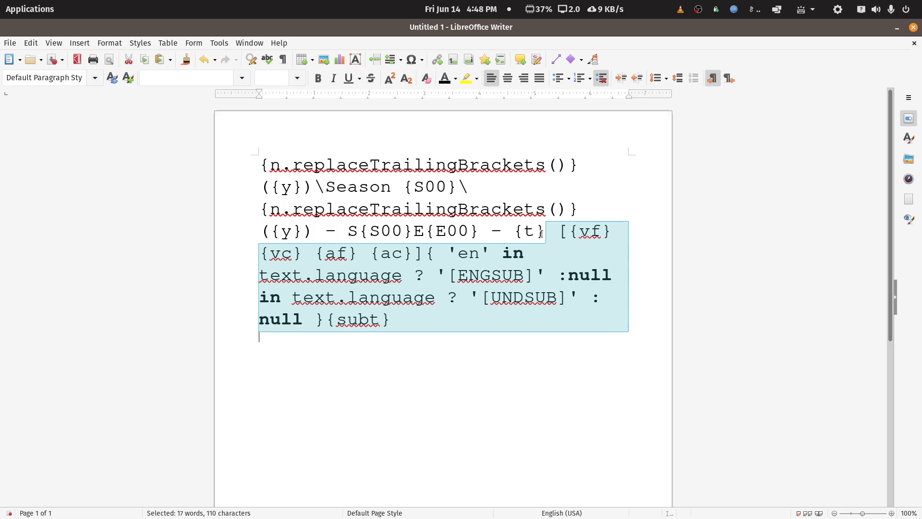
left_click_drag(545, 233, 258, 170)
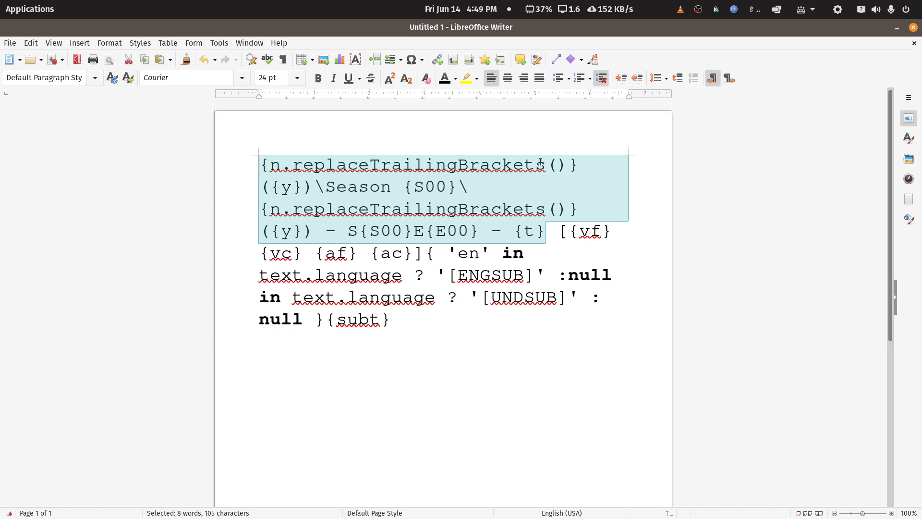
left_click(315, 172)
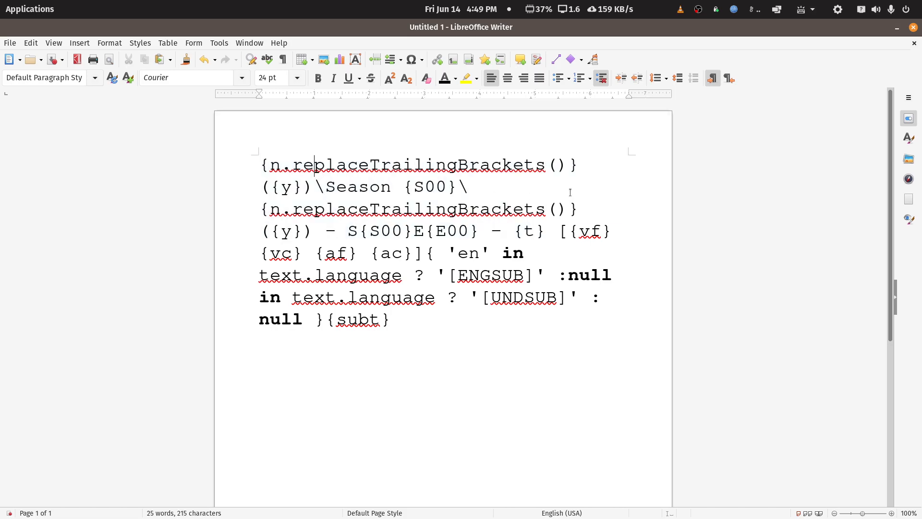
left_click_drag(573, 168, 239, 176)
left_click(459, 355)
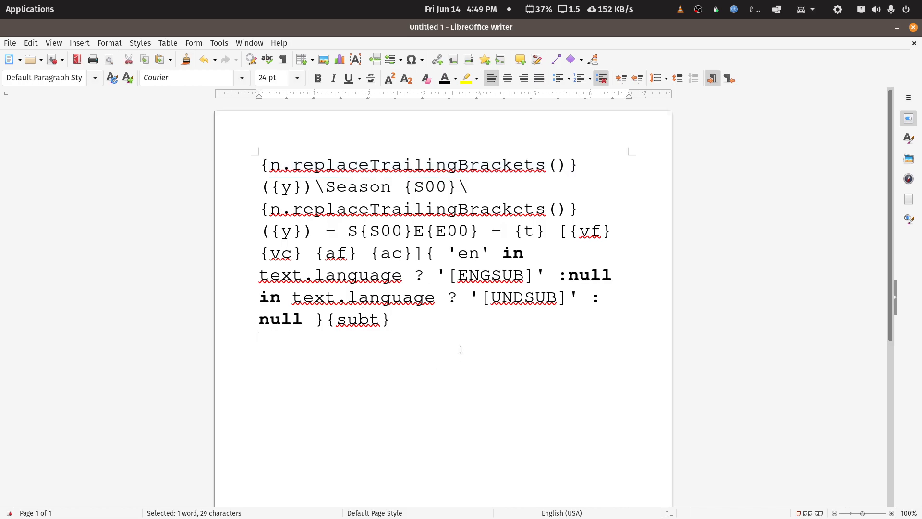
left_click_drag(448, 276, 390, 320)
left_click(355, 336)
left_click(329, 319)
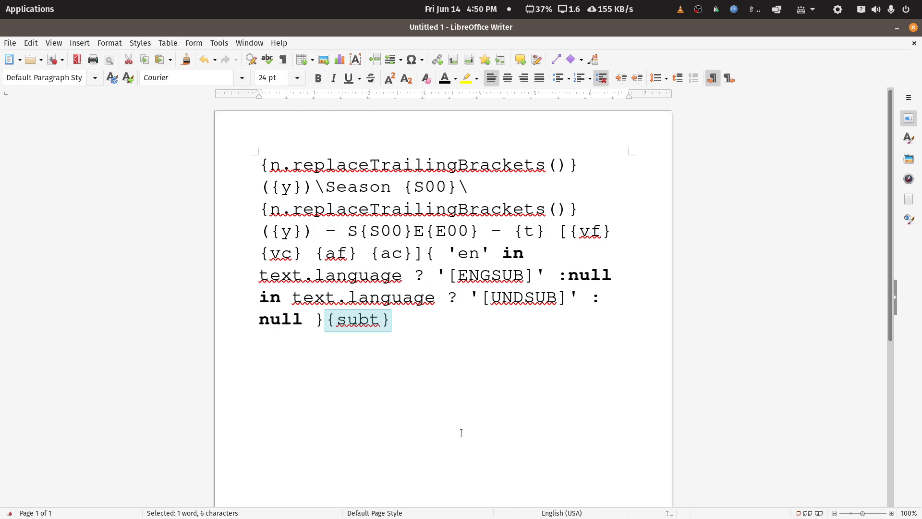
Add the sample subtitle file name "oikdsfklsfedkl.en.sdh.srt" a few lines below the expression.
left_click(411, 317)
key("Return")
key("Return")
type("oikdsfklsfedkl")
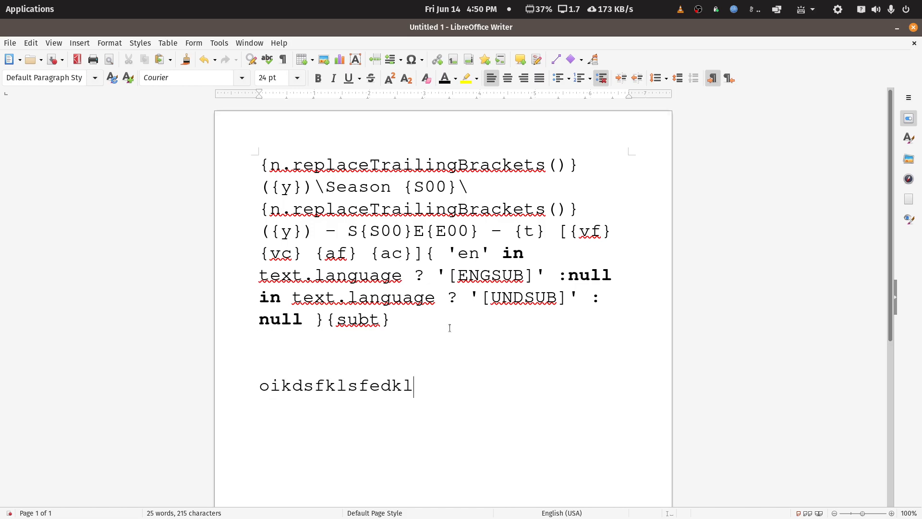
type(".en")
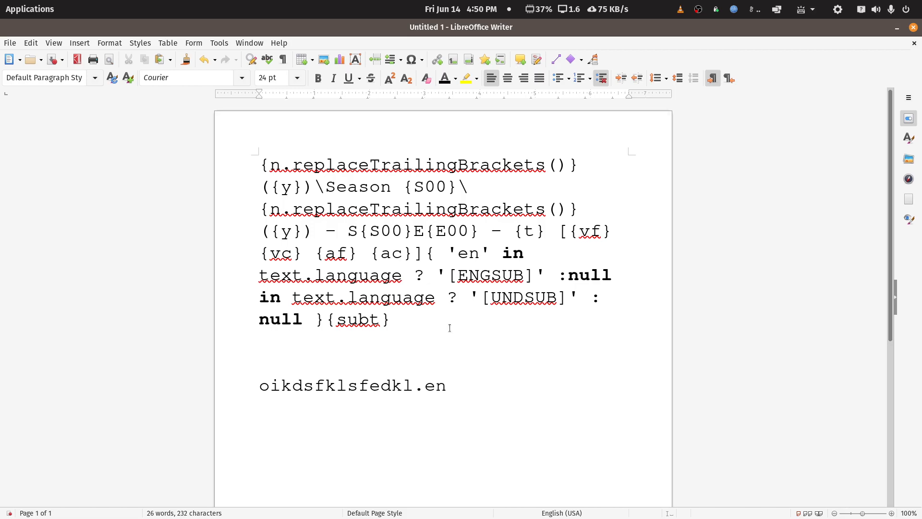
type(".srt")
key("Left")
key("Left")
key("Left")
type("sdh")
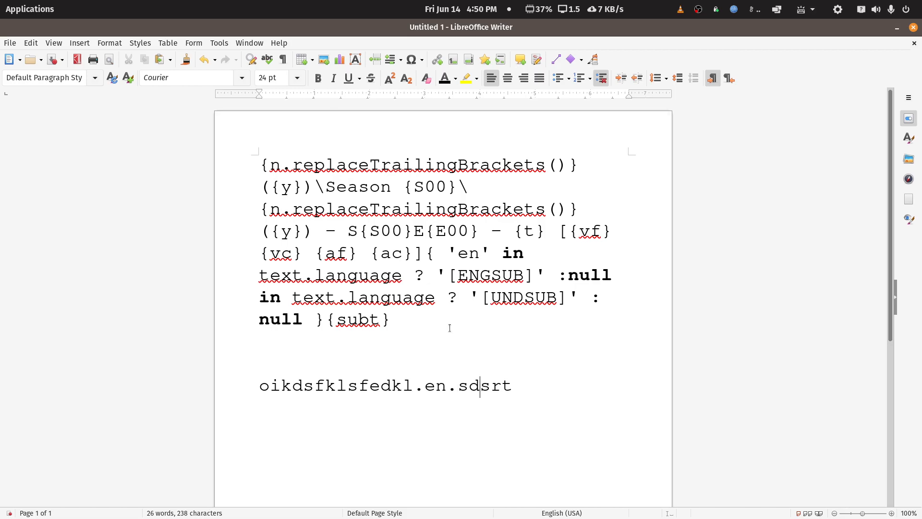
type(".")
Replace "sdh" with "forced" in the sample subtitle file name.
key("Left")
key("shift+Left")
key("shift+Left")
key("shift+Left")
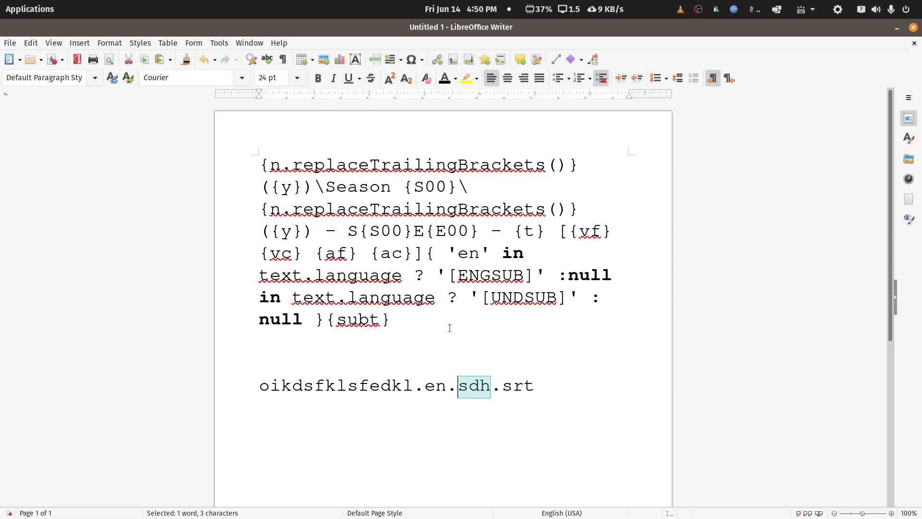
type("forced")
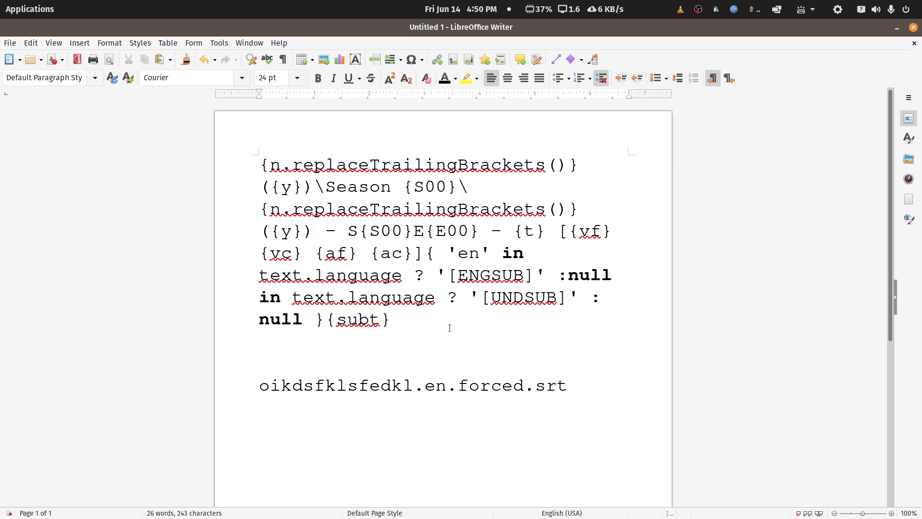
Highlight the word "forced" in the sample subtitle file name to examine the subtitle type tag.
key("Left")
key("Left")
key("Left")
key("Left")
key("Left")
key("Left")
key("Left")
key("Right")
key("shift+Right")
key("shift+Right")
key("shift+Right")
key("shift+Right")
key("shift+Right")
key("shift+Right")
key("shift+Right")
key("shift+Right")
key("shift+Right")
key("shift+Right")
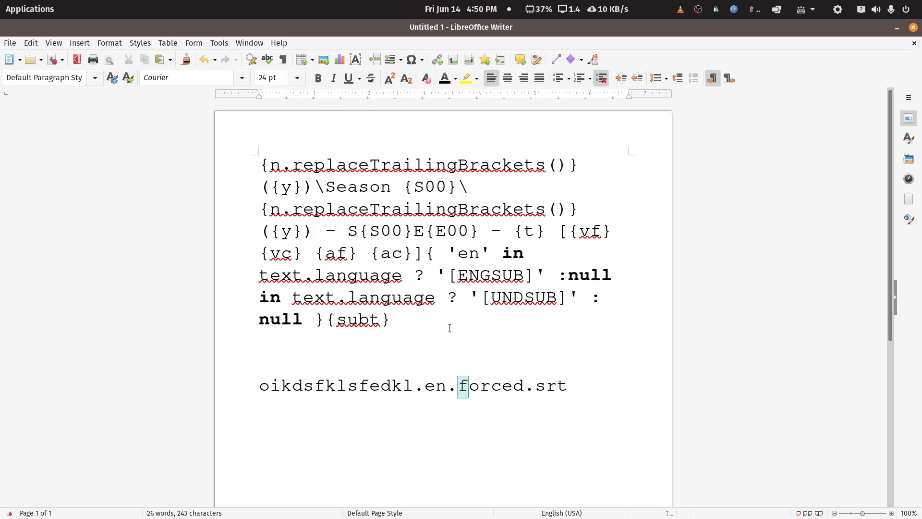
key("shift+Left")
key("shift+Left")
key("shift+Left")
key("shift+Left")
key("shift+Left")
key("shift+Right")
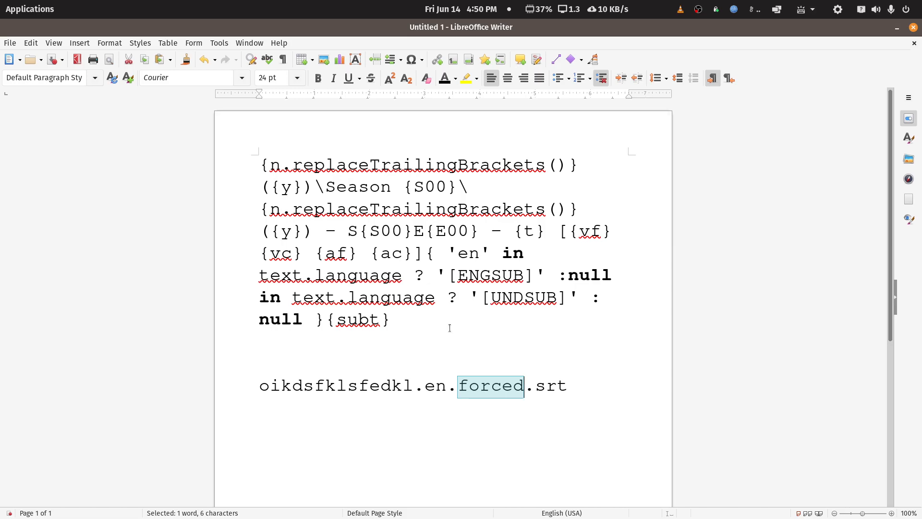
Deselect the text and close the Writer document without saving it, returning to FileBot's Preset Editor.
key("Right")
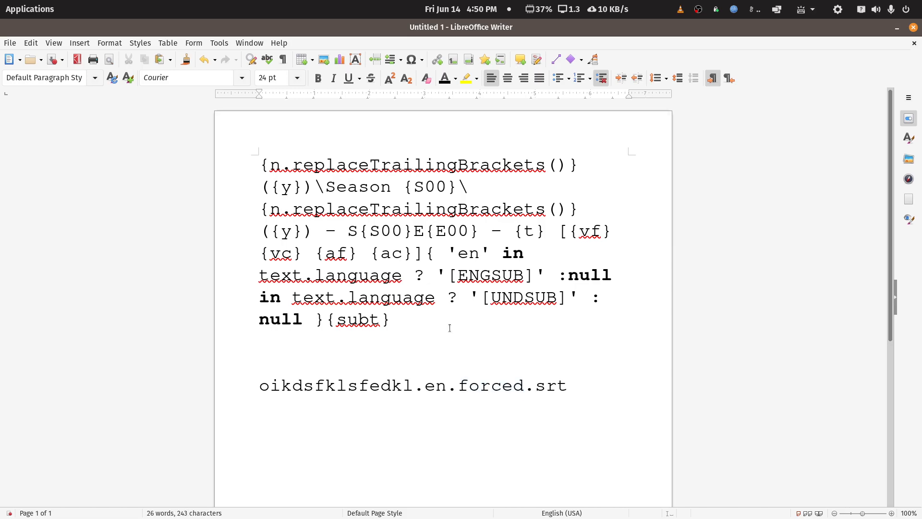
left_click(913, 27)
left_click(357, 301)
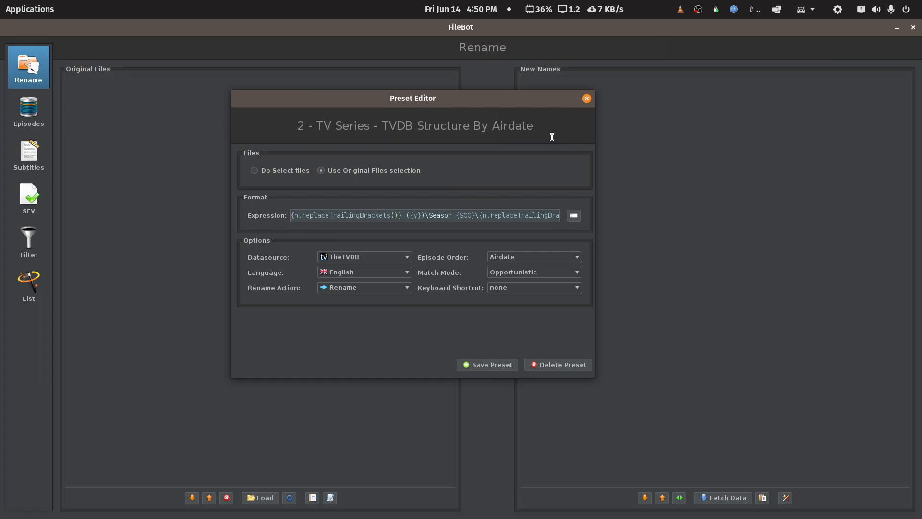
Close FileBot along with its Preset Editor, clear the file selection in the Season 1930 folder and close the VLC video.
left_click(587, 98)
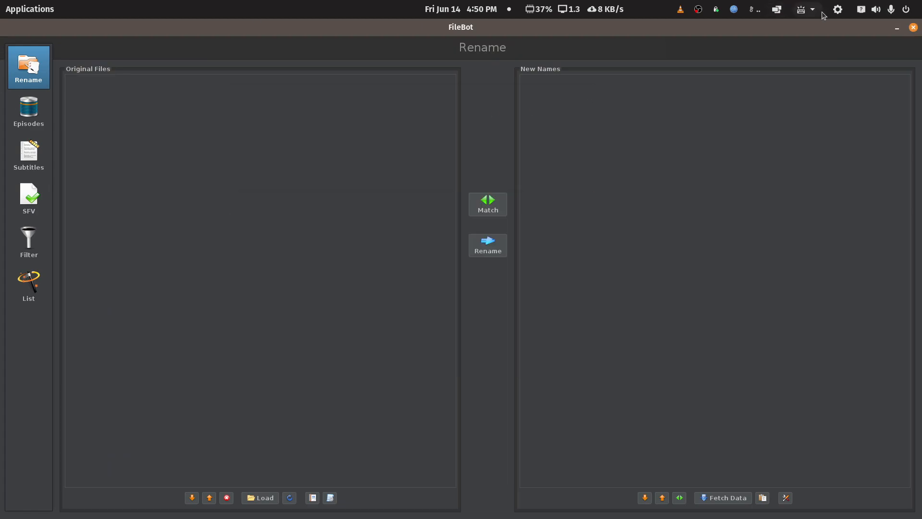
left_click(913, 28)
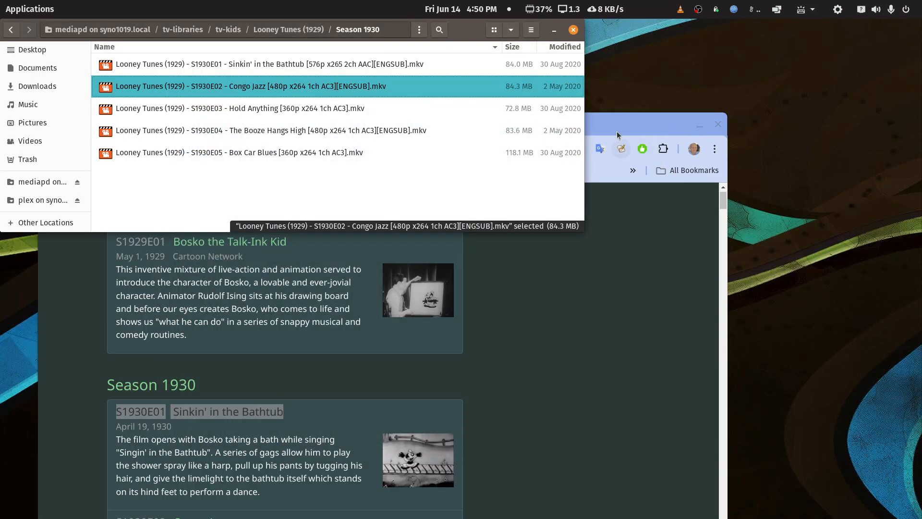
left_click(170, 190)
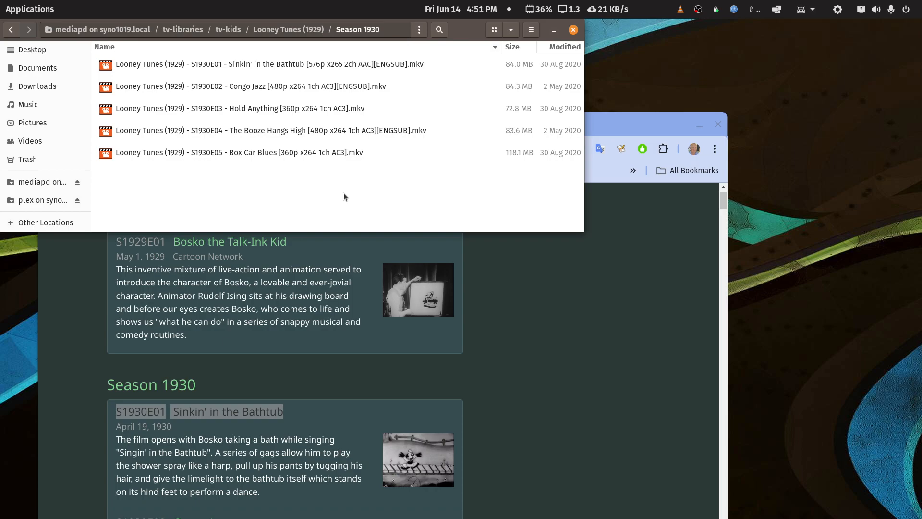
left_click_drag(921, 126, 259, 92)
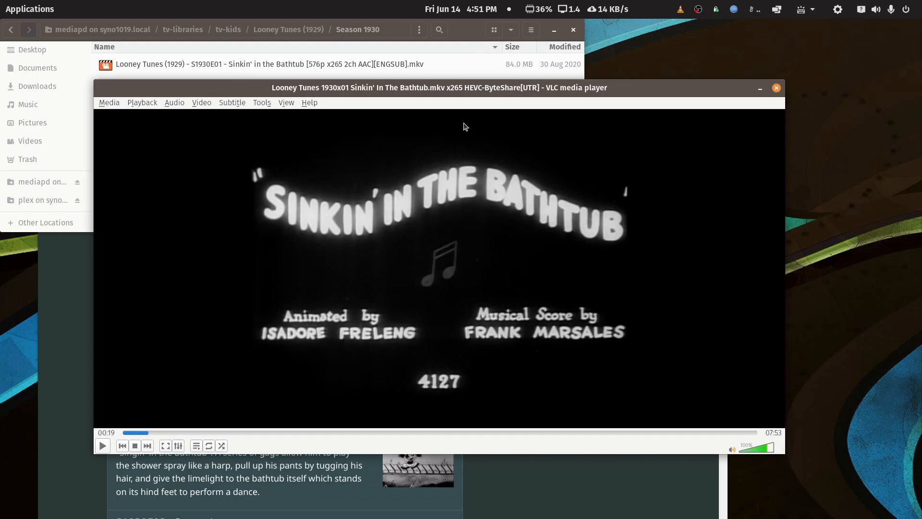
left_click(777, 87)
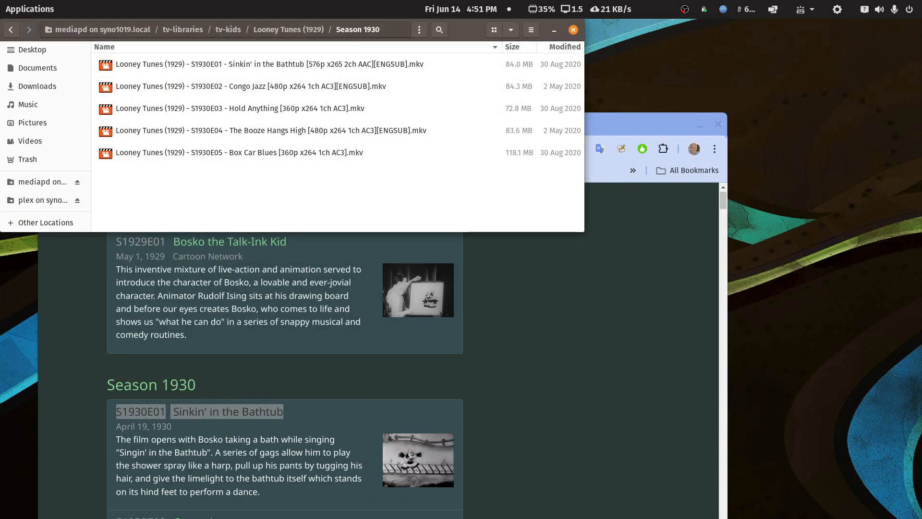
Switch to the Plex web app, maximise its window and return to the server's Libraries management page.
mouse_move(532, 517)
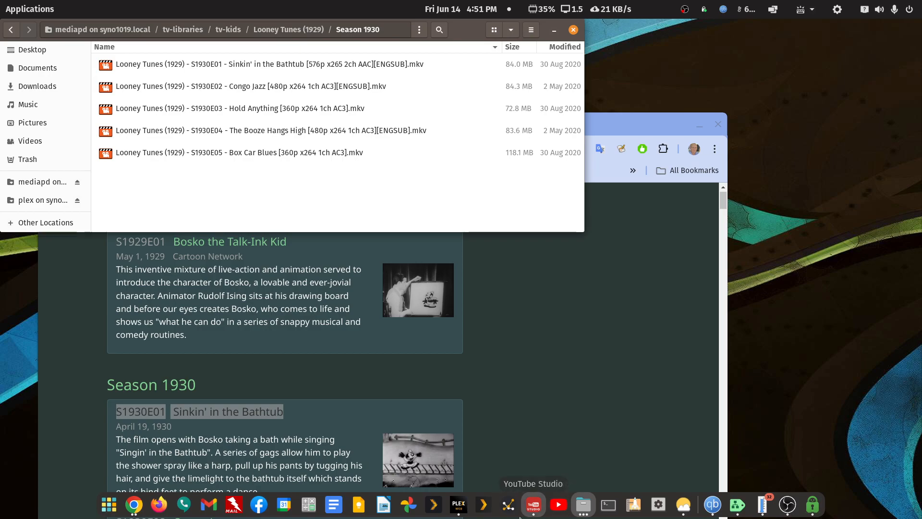
left_click(459, 505)
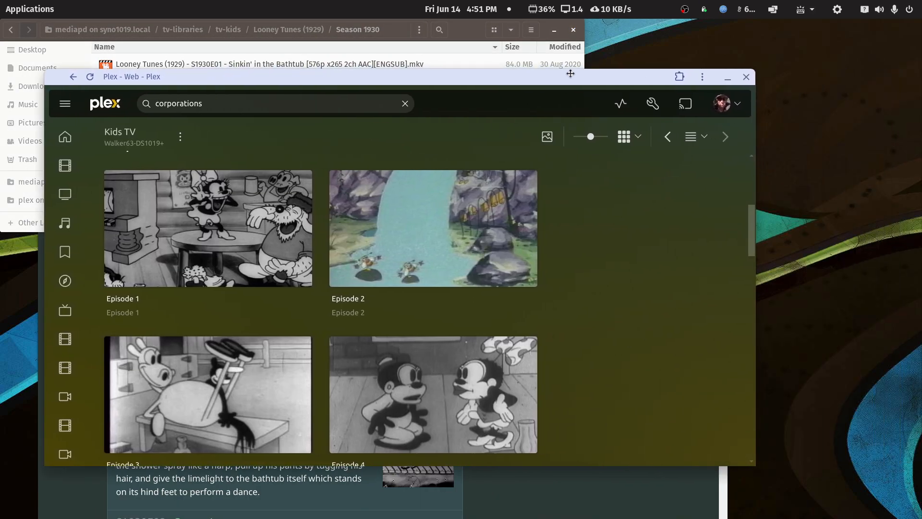
double_click(571, 75)
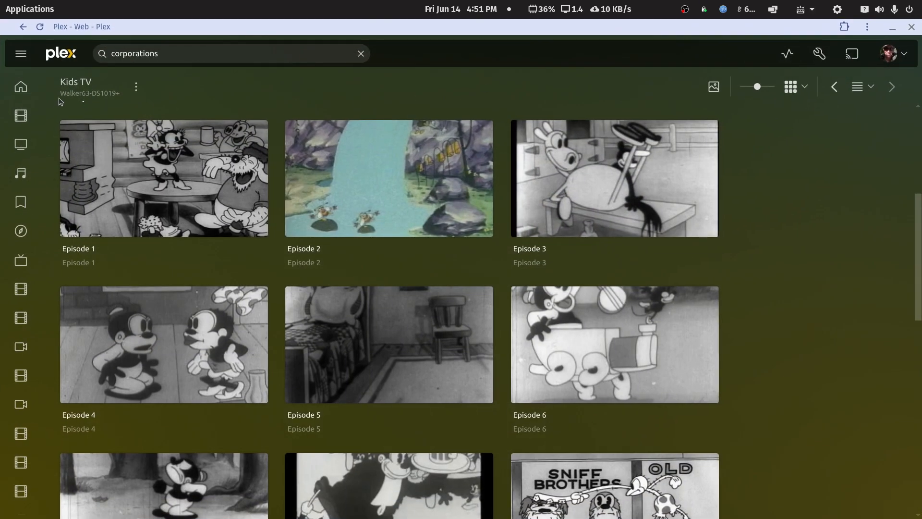
left_click(23, 28)
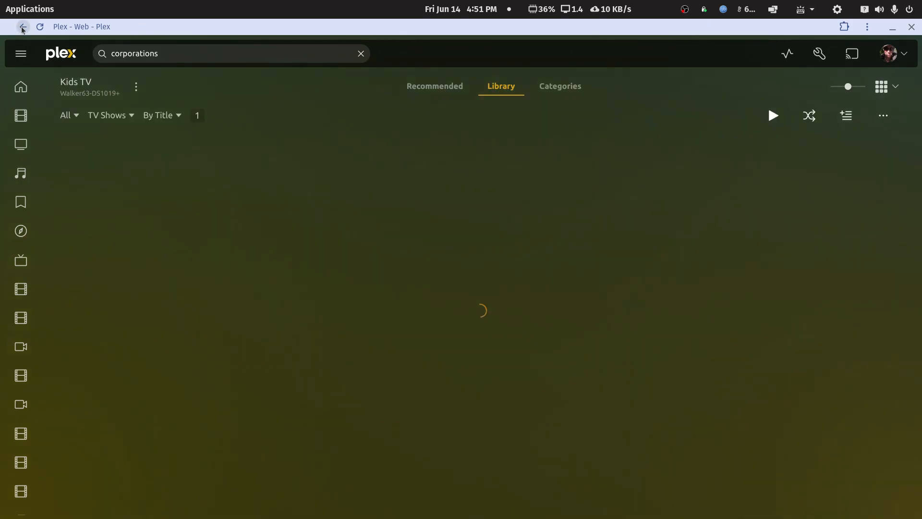
left_click(23, 27)
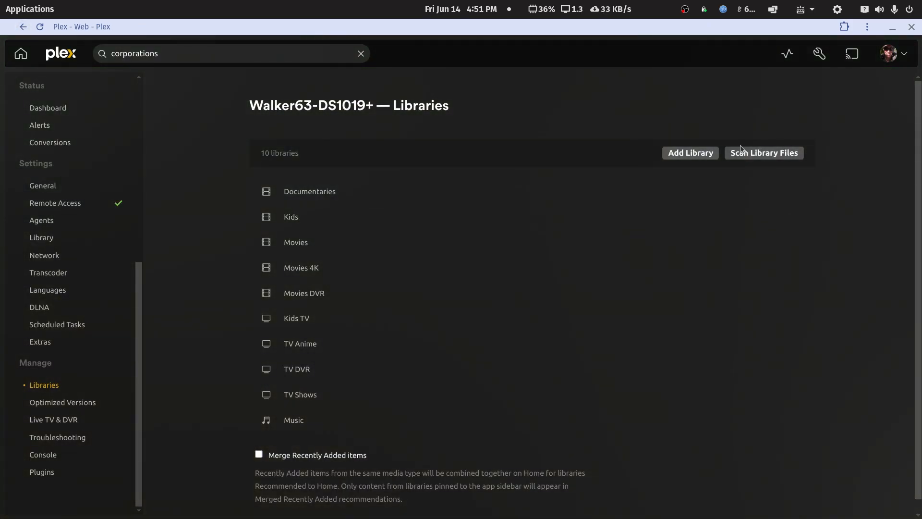
Start adding a library of type TV Shows named "TV Shows - KidsTest" and proceed to its folder selection.
left_click(706, 157)
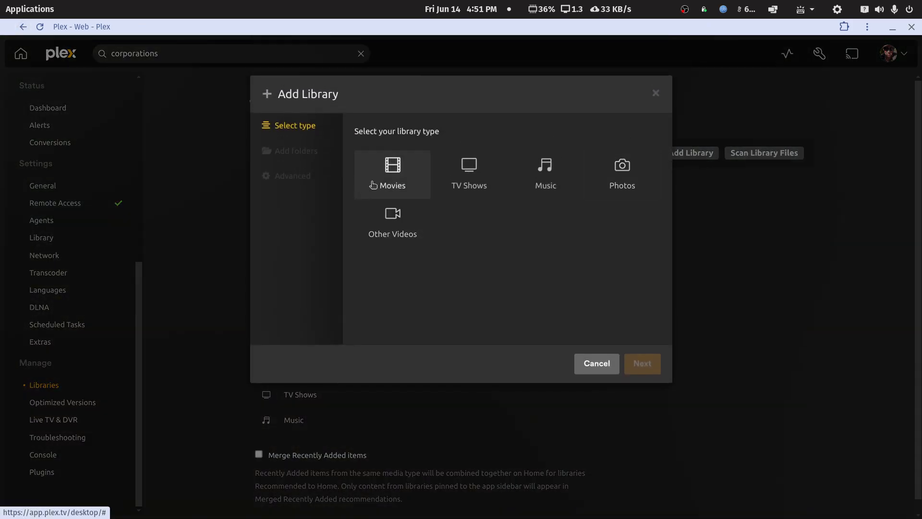
left_click(473, 170)
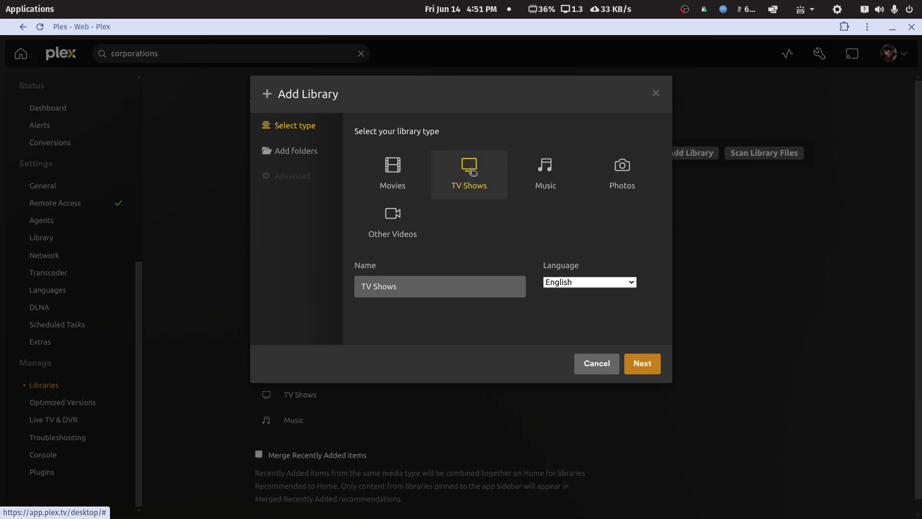
left_click(426, 285)
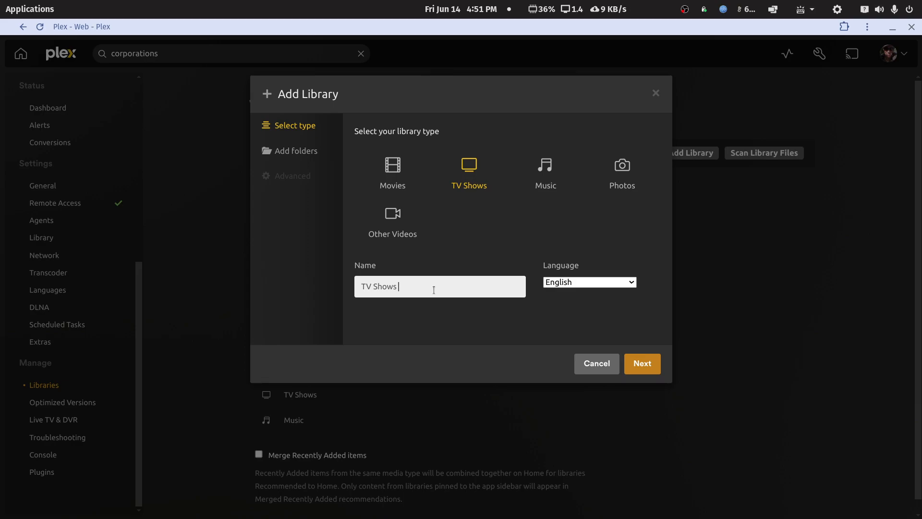
type("idsTest")
left_click(643, 361)
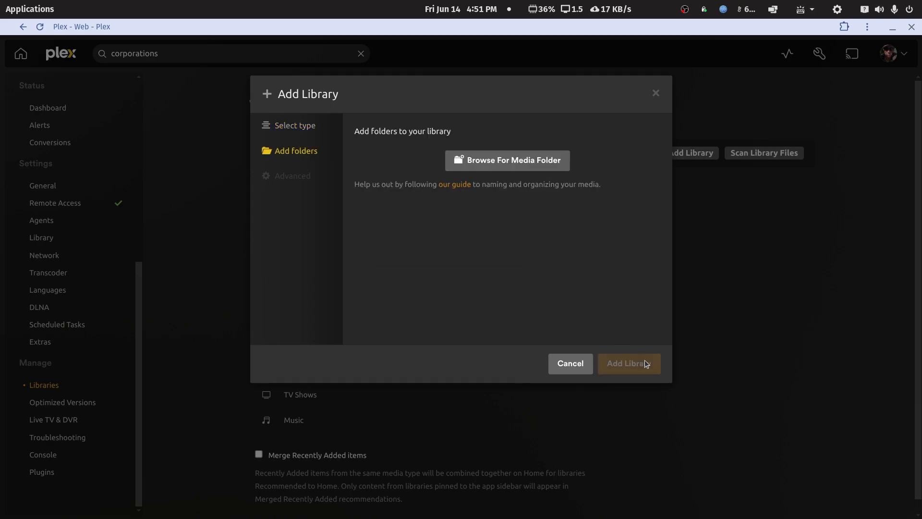
Add the media folder /myplexmedia/tv-libraries/tv-kids to the new library.
left_click(536, 167)
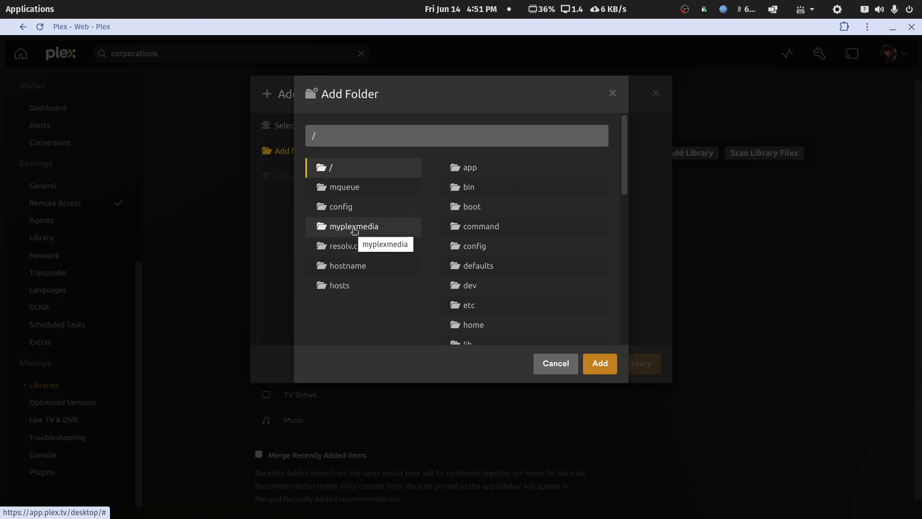
left_click(354, 228)
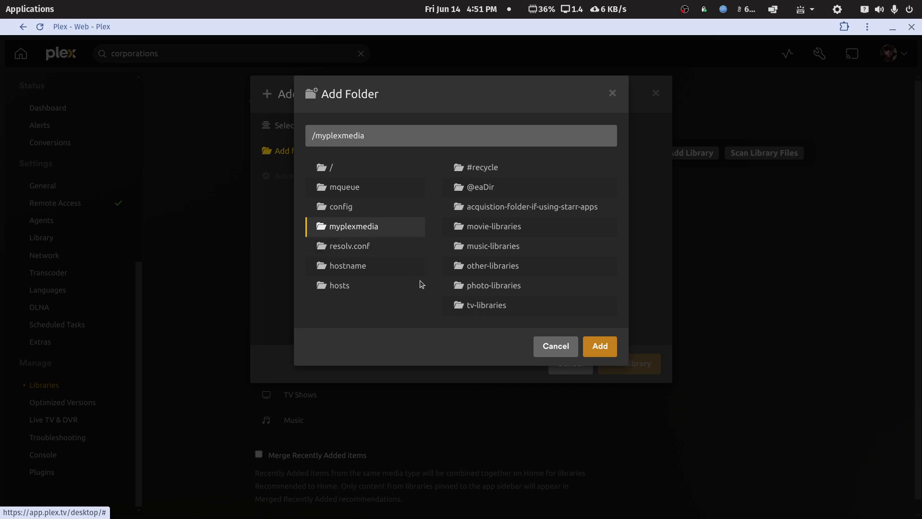
left_click(491, 307)
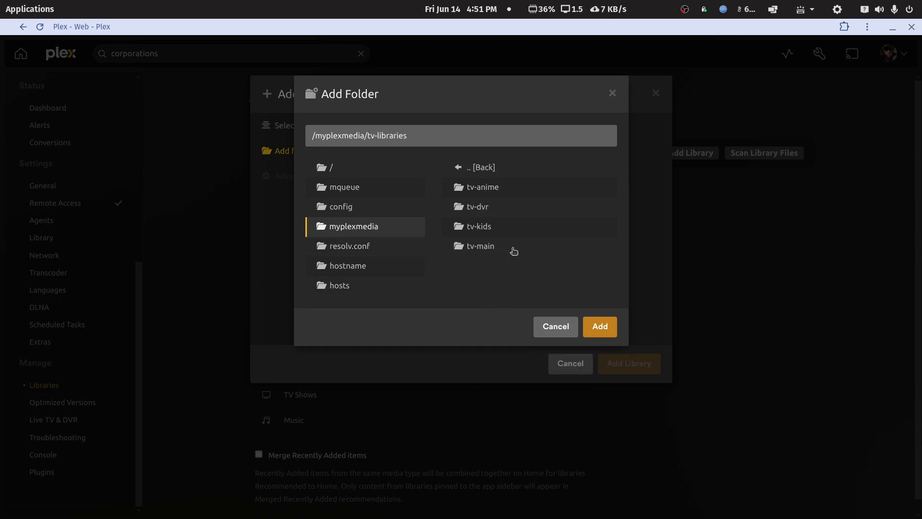
left_click(482, 229)
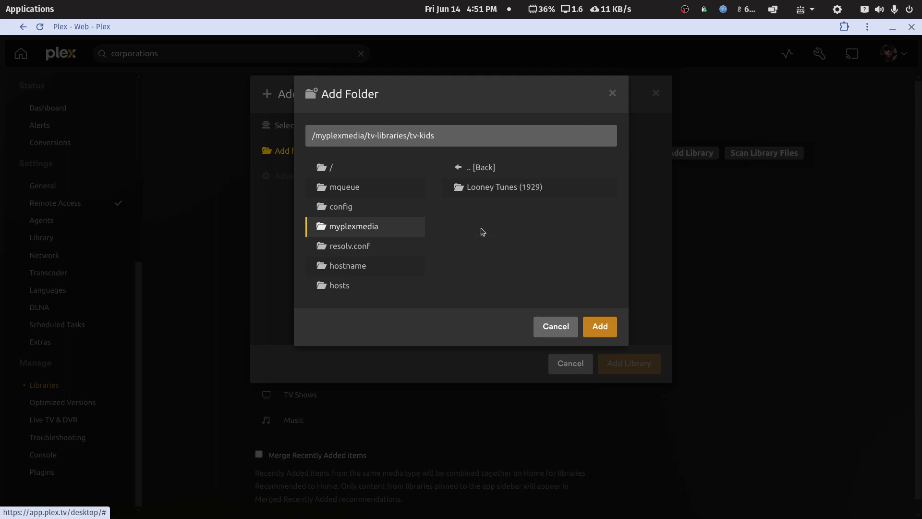
left_click(598, 335)
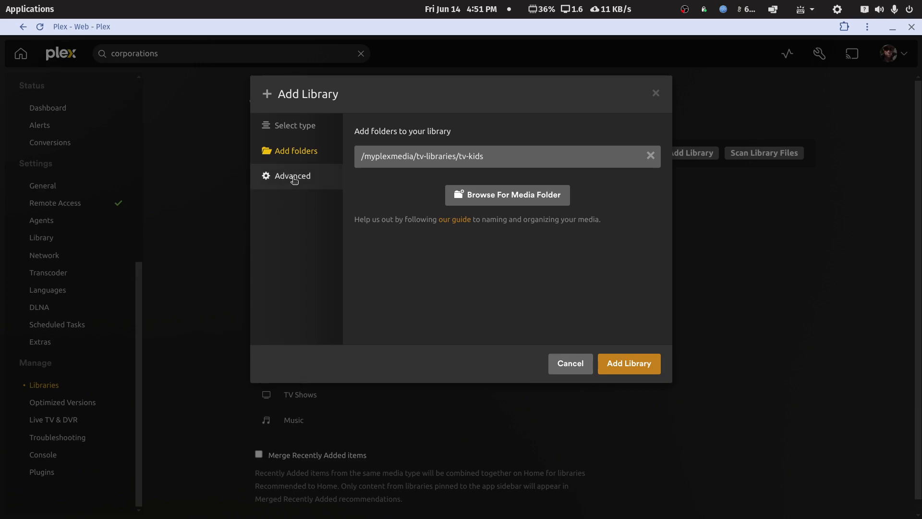
Keep the new library's episode ordering on The Movie Database in the advanced settings and create the library.
left_click(295, 180)
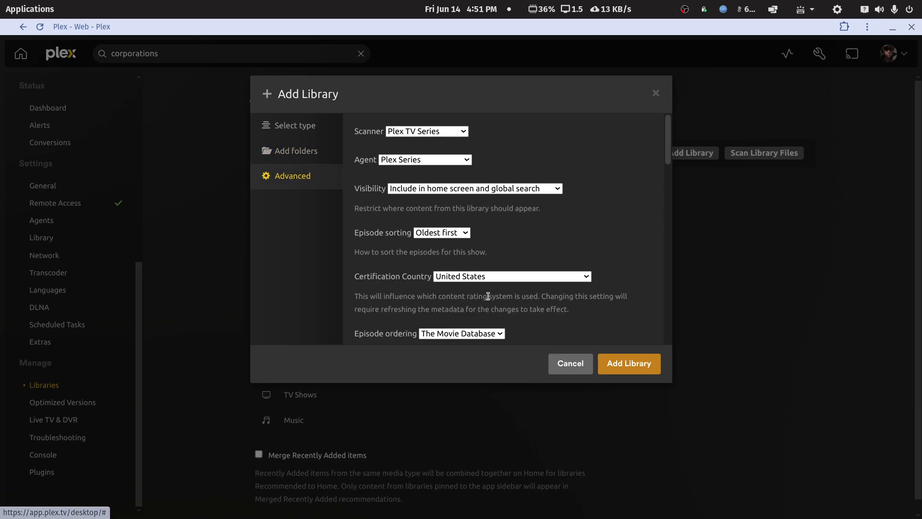
scroll(472, 287, "down", 3)
left_click(499, 266)
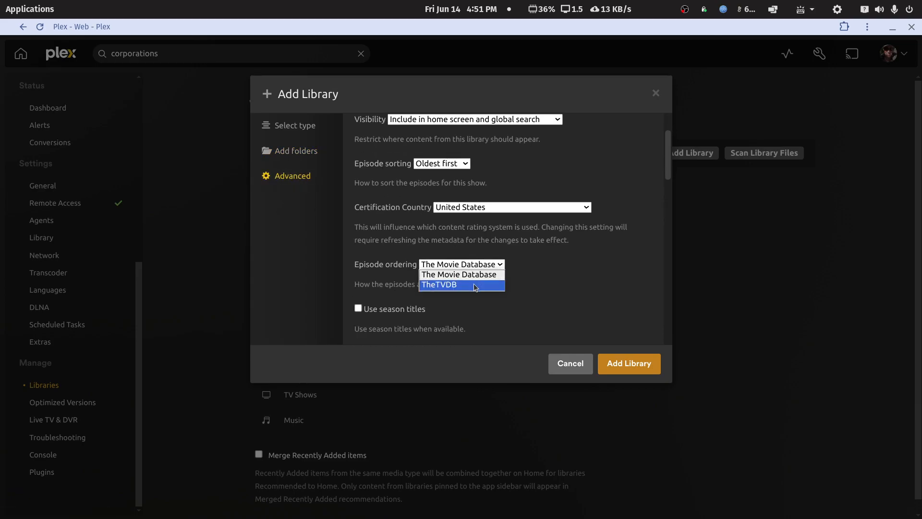
left_click(473, 277)
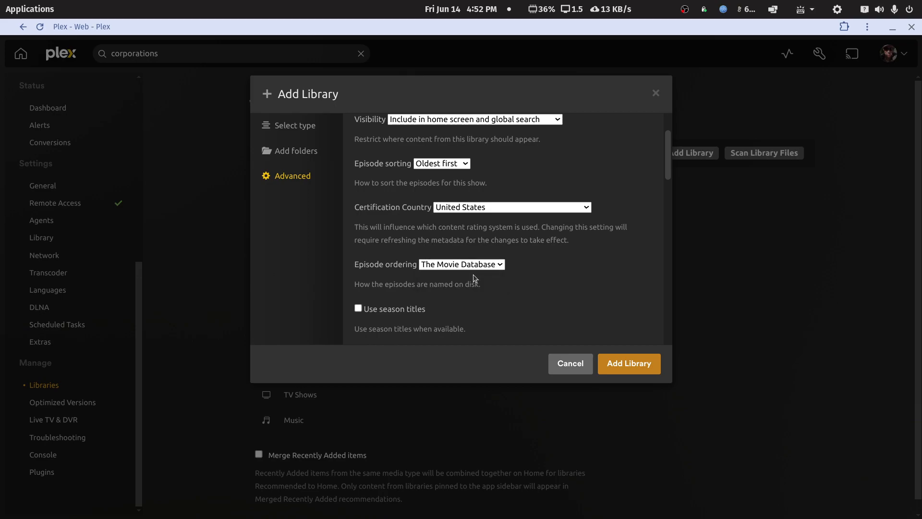
left_click(626, 368)
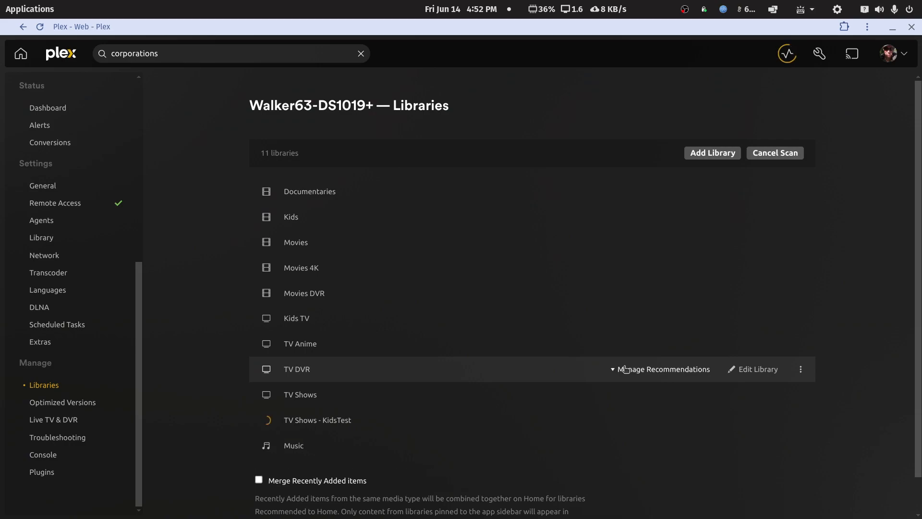
Open the Looney Tunes show in the TV Shows - KidsTest library and examine its details and season listing.
left_click(301, 421)
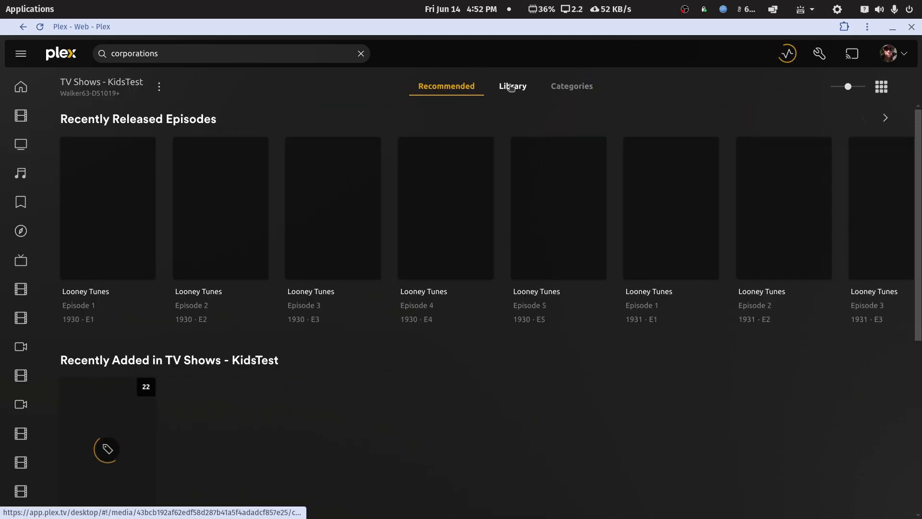
left_click(512, 87)
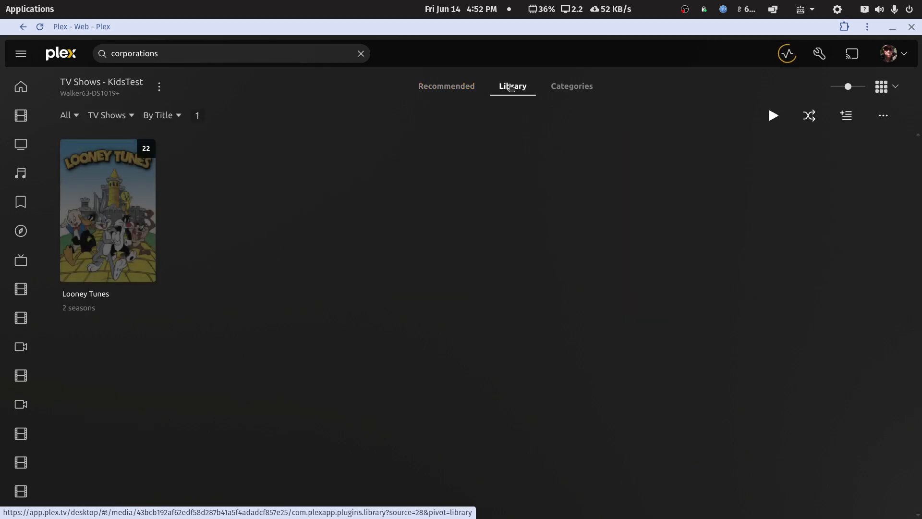
left_click(149, 246)
scroll(374, 293, "down", 4)
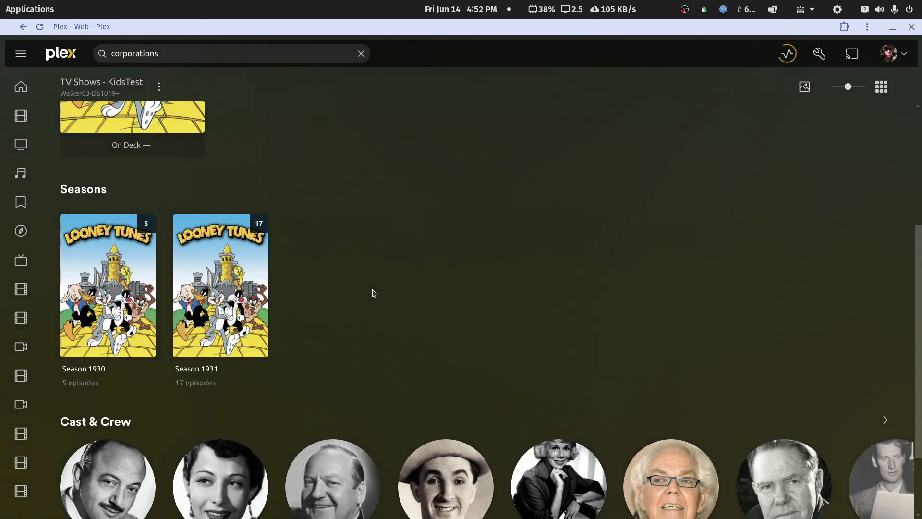
scroll(374, 292, "down", 2)
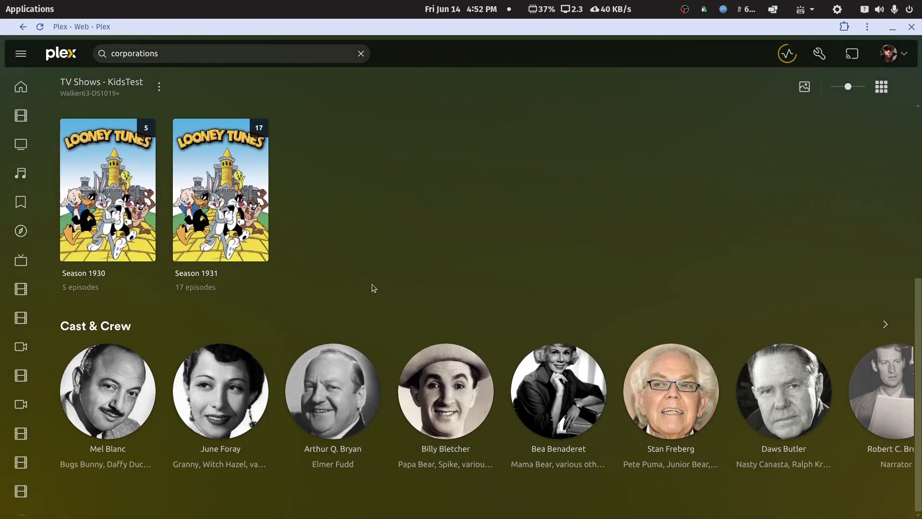
scroll(374, 288, "up", 6)
scroll(374, 289, "down", 3)
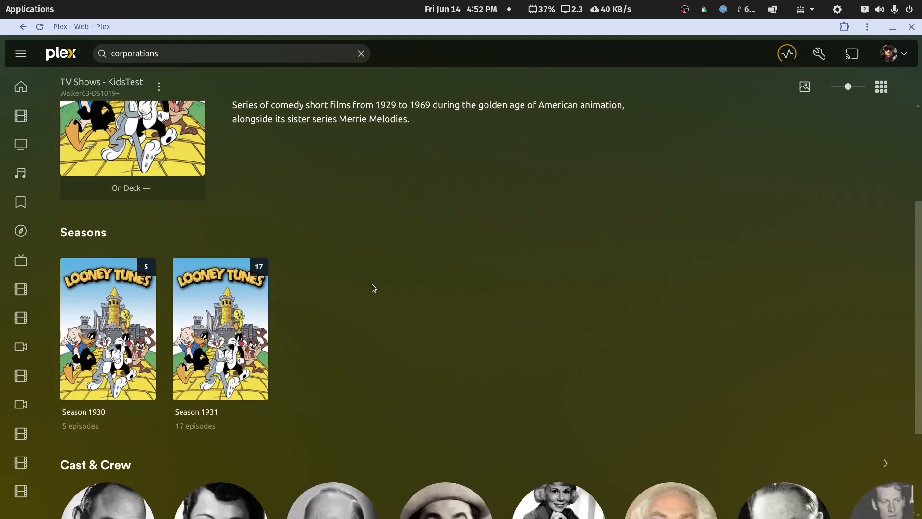
scroll(368, 288, "up", 3)
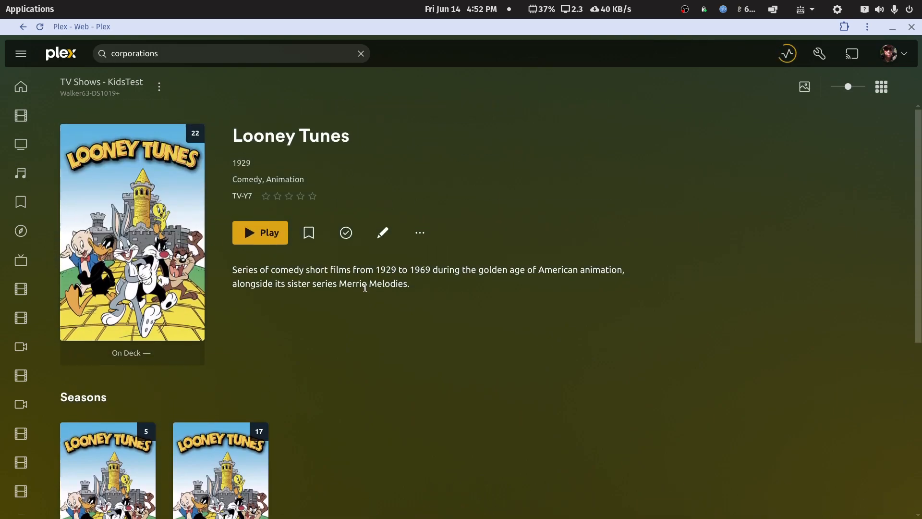
Edit the TV Shows - KidsTest library to use TheTVDB episode ordering and save the changes.
left_click(160, 87)
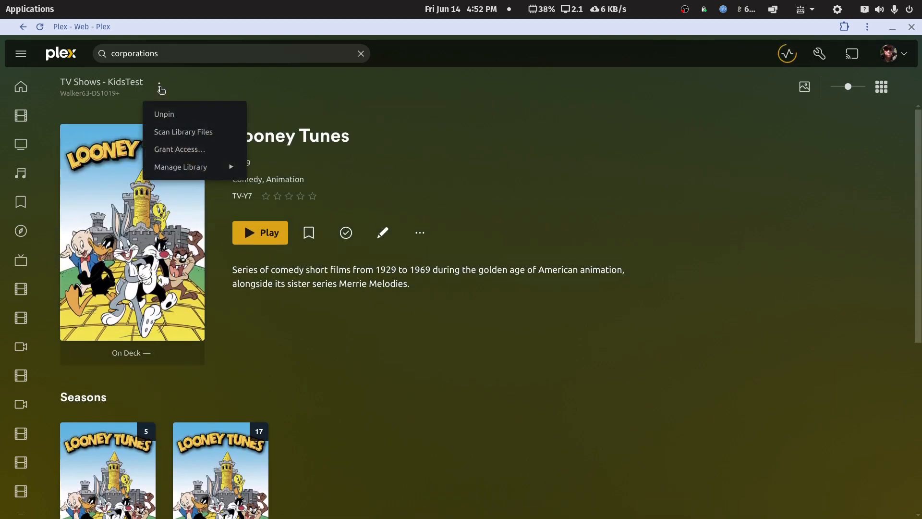
mouse_move(186, 168)
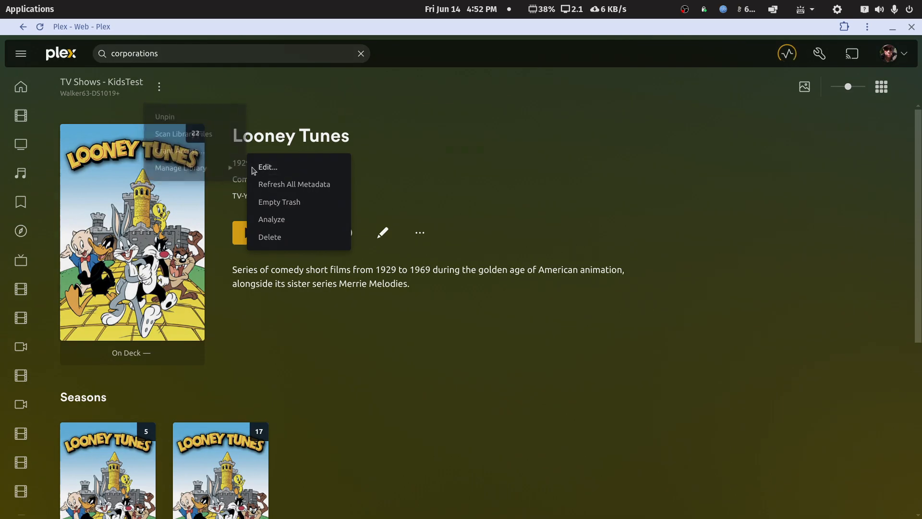
left_click(254, 168)
left_click(287, 176)
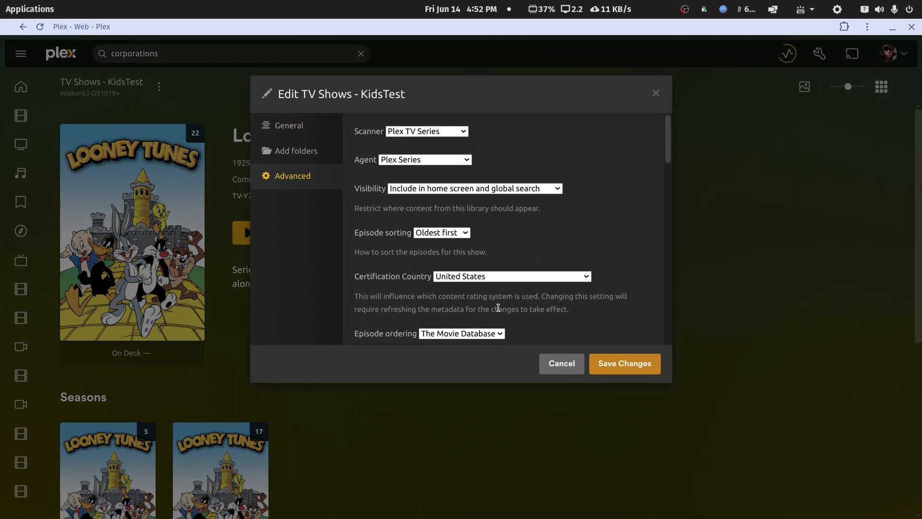
scroll(498, 308, "down", 3)
left_click(502, 195)
left_click(473, 216)
left_click(600, 364)
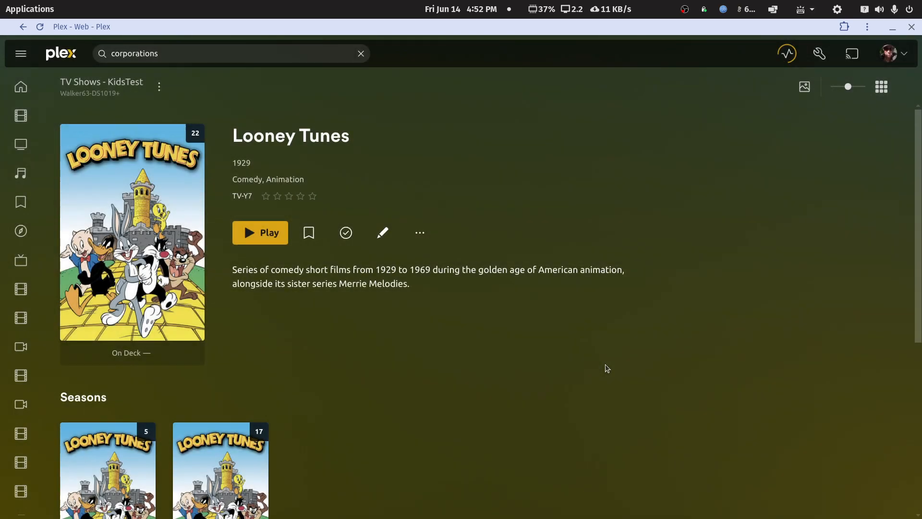
Refresh the metadata of the Looney Tunes show and view its season posters.
left_click(421, 234)
left_click(430, 353)
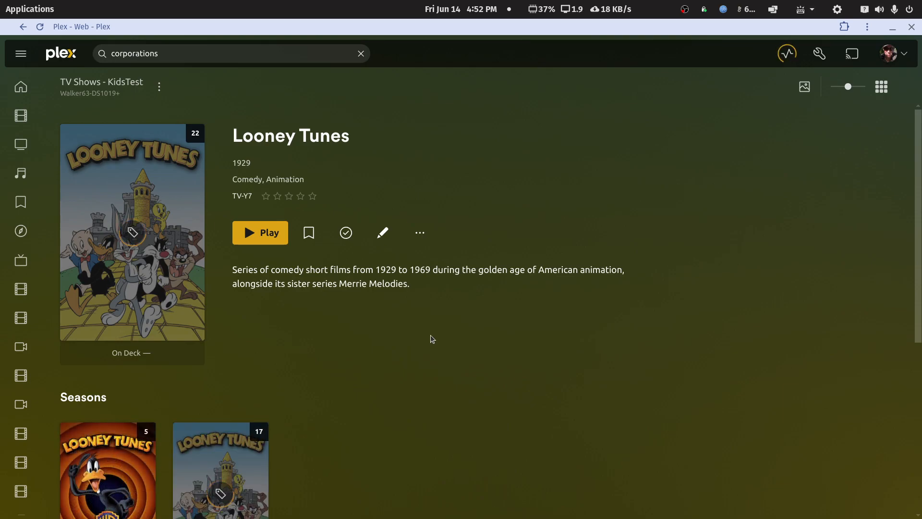
scroll(430, 334, "down", 3)
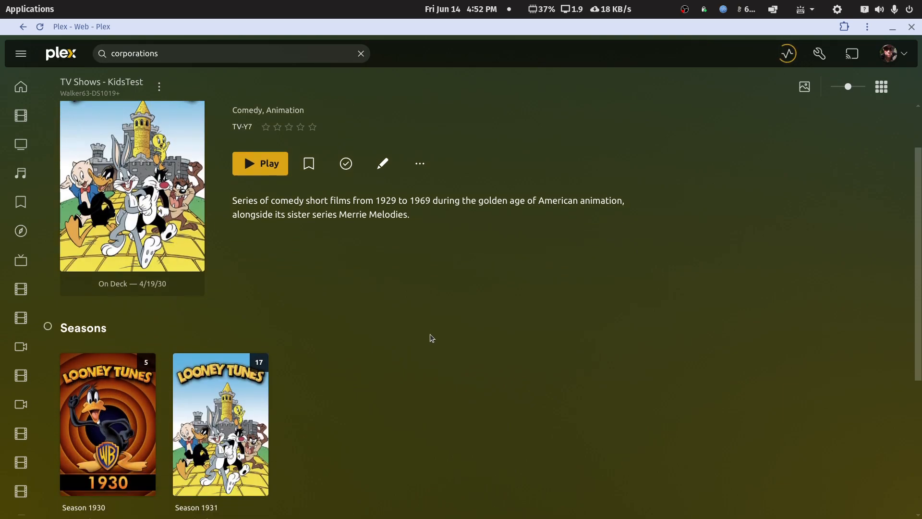
Check the episode ordering in the advanced settings of the TV Shows - KidsTest library and close them without saving.
scroll(431, 334, "down", 3)
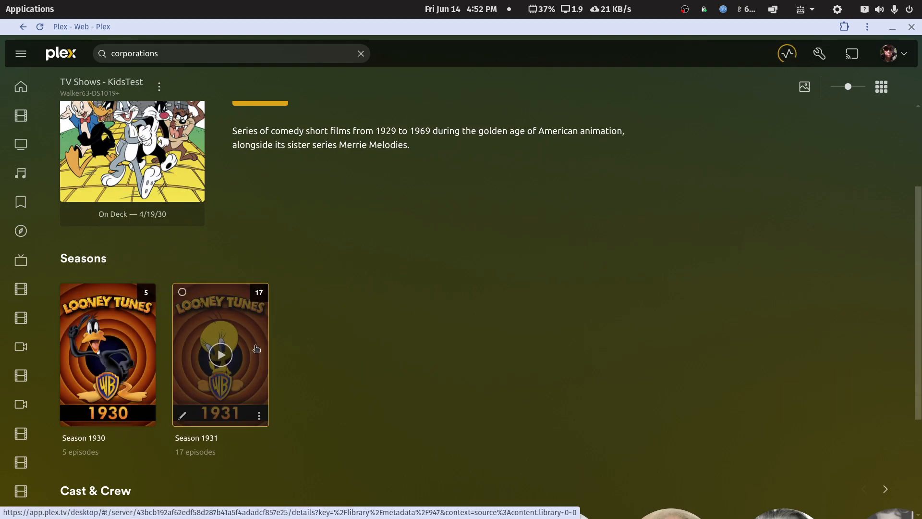
left_click(159, 86)
mouse_move(182, 168)
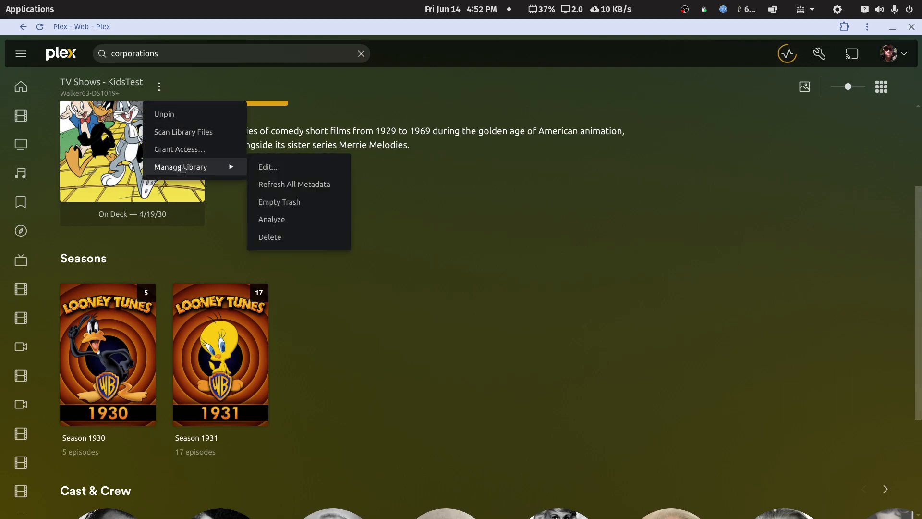
left_click(267, 166)
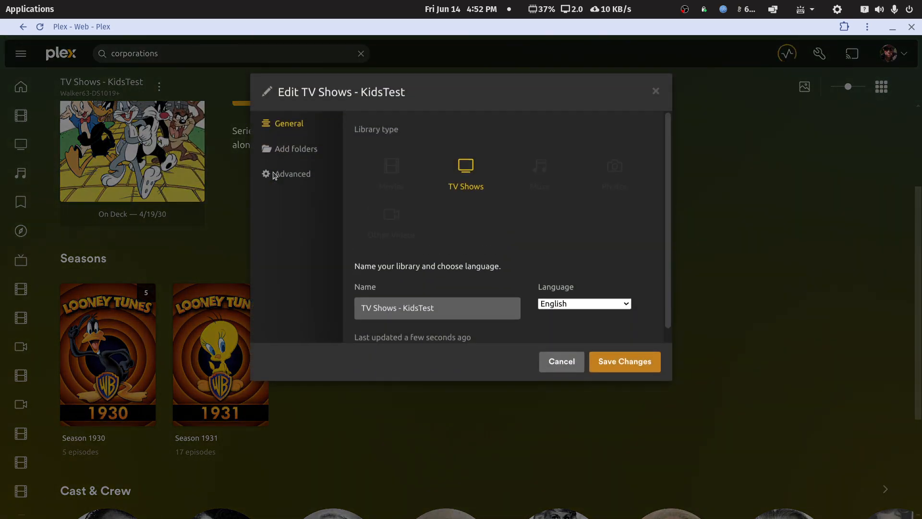
left_click(290, 175)
scroll(518, 331, "down", 3)
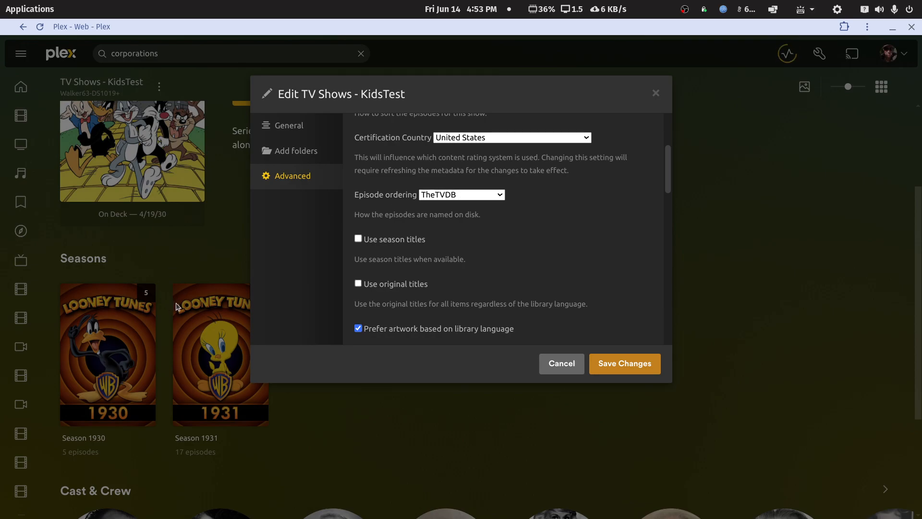
left_click(561, 364)
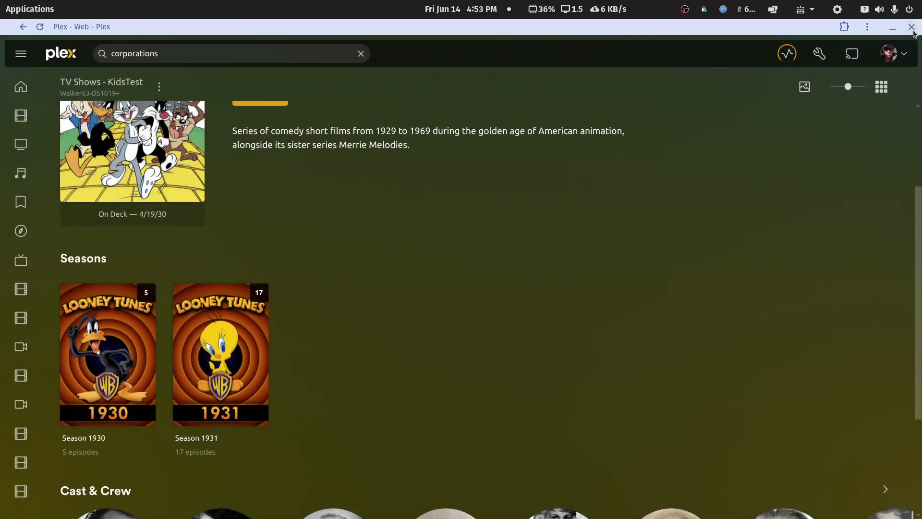
Switch to TheTVDB in Chrome, close the find-in-page search and search the site for "tom and jerry".
left_click(892, 28)
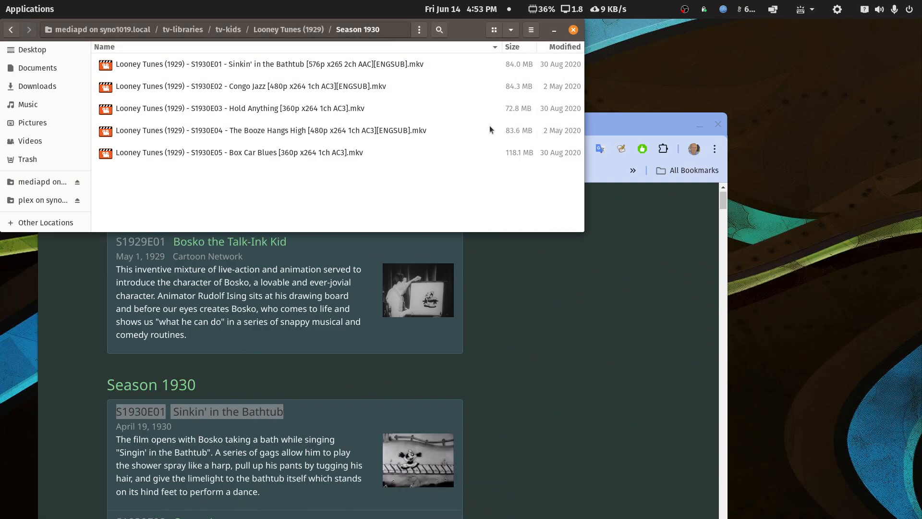
double_click(630, 127)
scroll(514, 160, "up", 5)
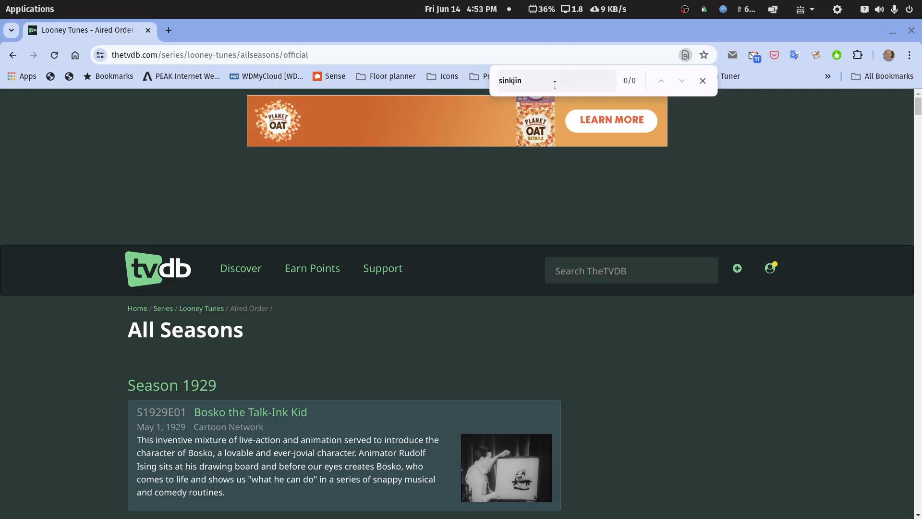
left_click(703, 80)
left_click(585, 275)
type("tom and jerr")
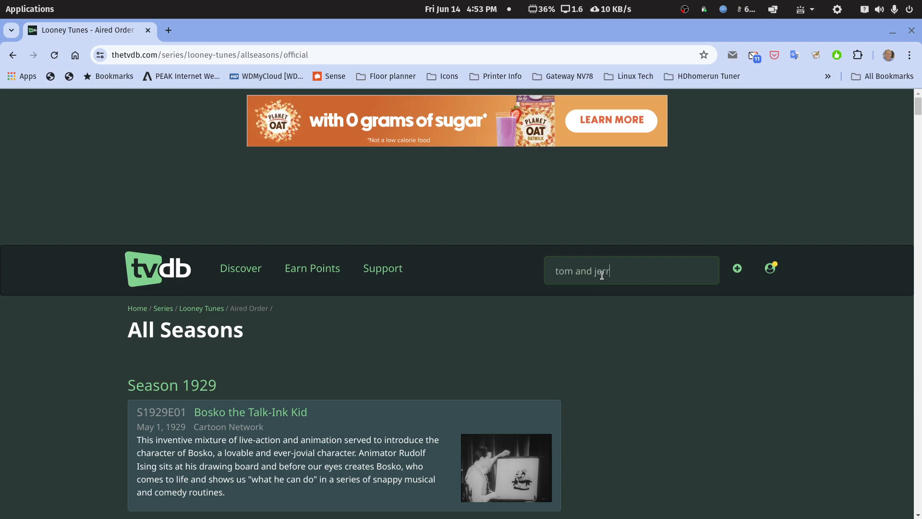
type("y")
key("Return")
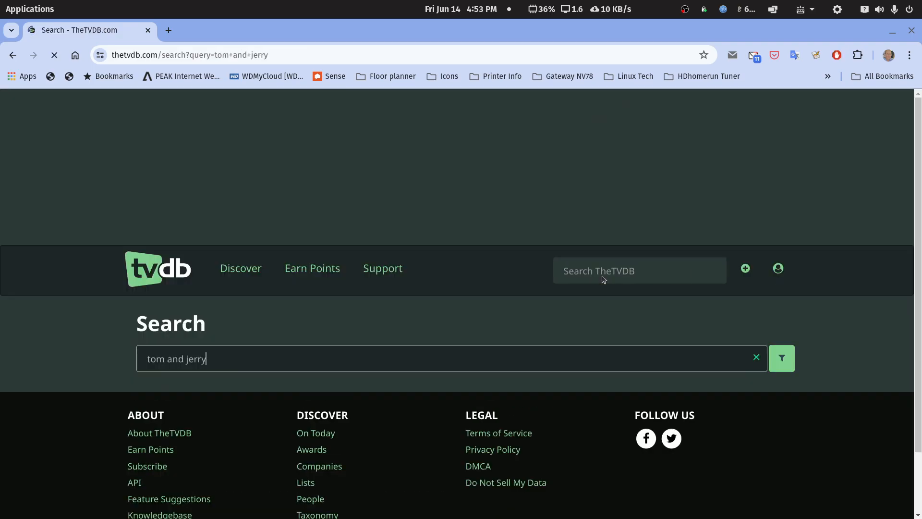
Open the 1940 Tom and Jerry series from the search results and view its seasons in aired order.
scroll(490, 326, "down", 5)
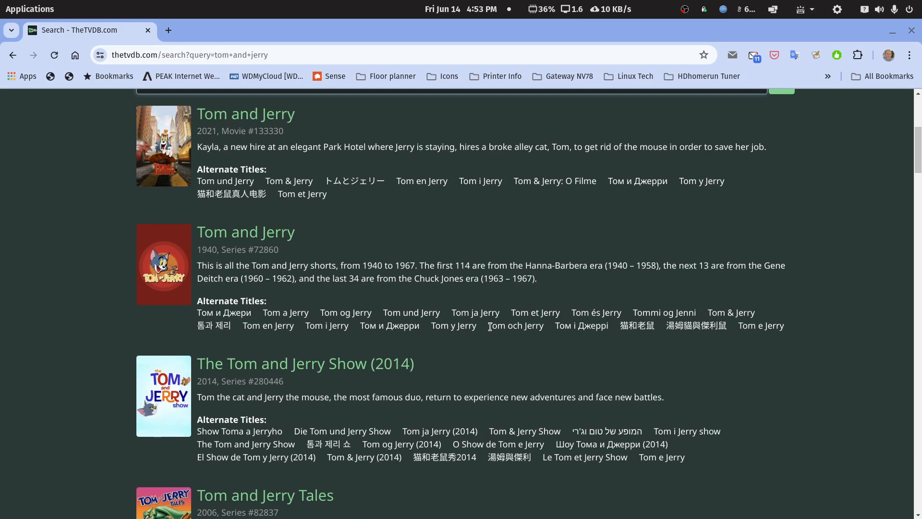
left_click(268, 235)
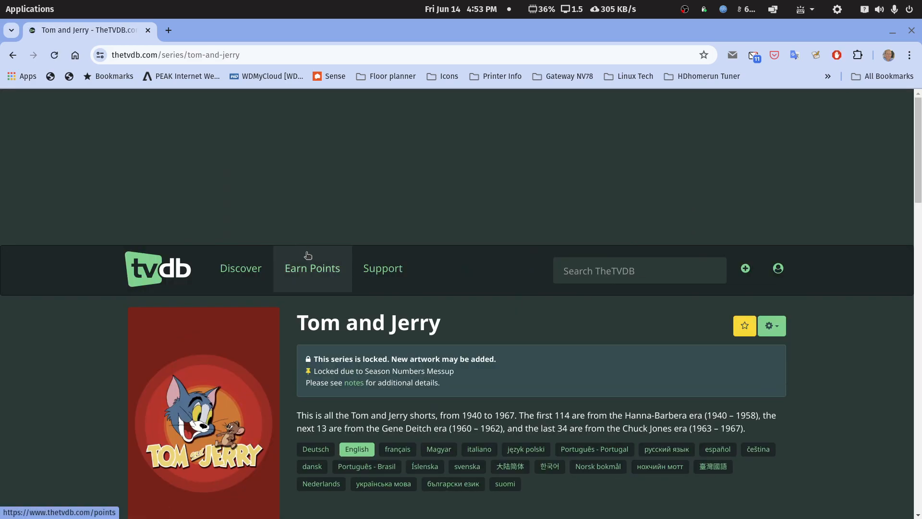
scroll(255, 286, "down", 3)
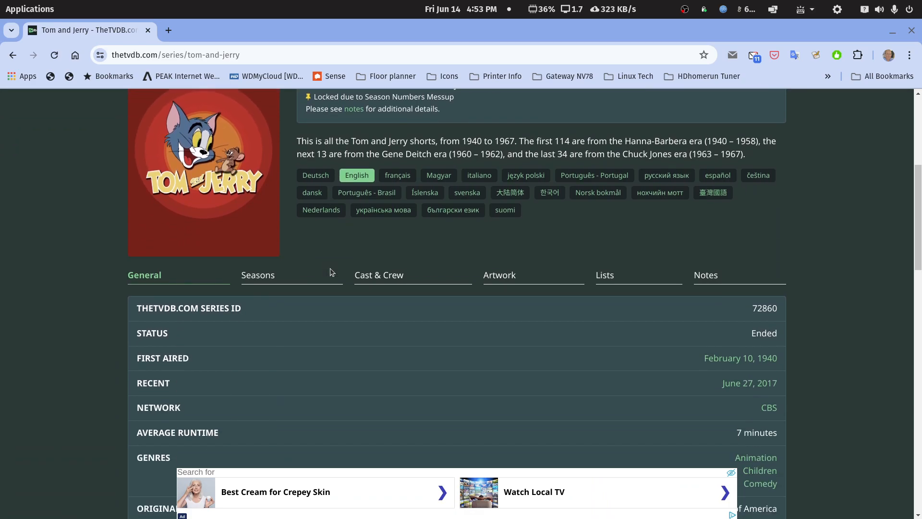
left_click(255, 284)
scroll(255, 277, "down", 4)
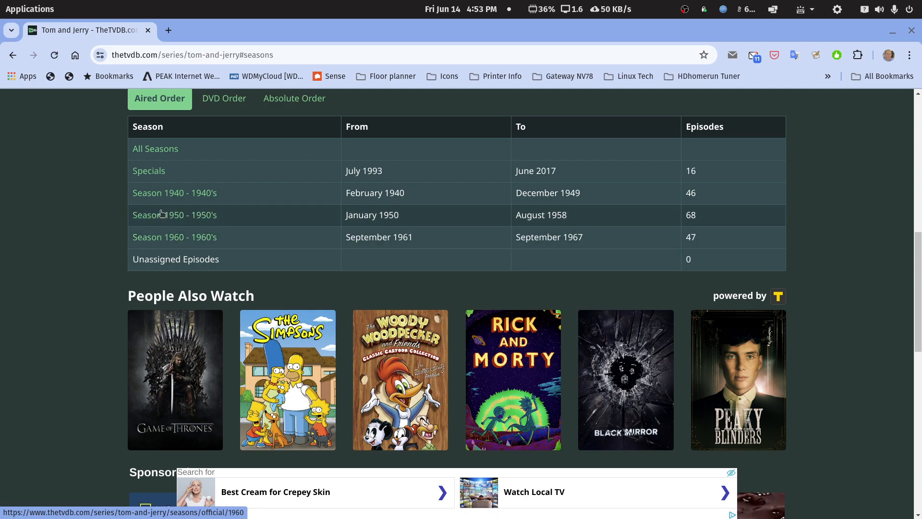
Open Season 1940 of Tom and Jerry and examine its episode numbering, highlighting the Puss Gets The Boot entry.
left_click(166, 196)
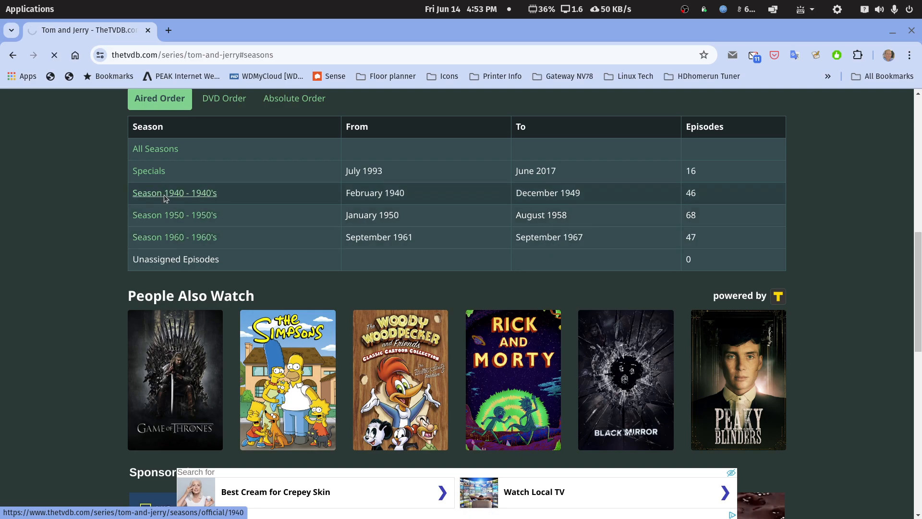
scroll(392, 284, "down", 5)
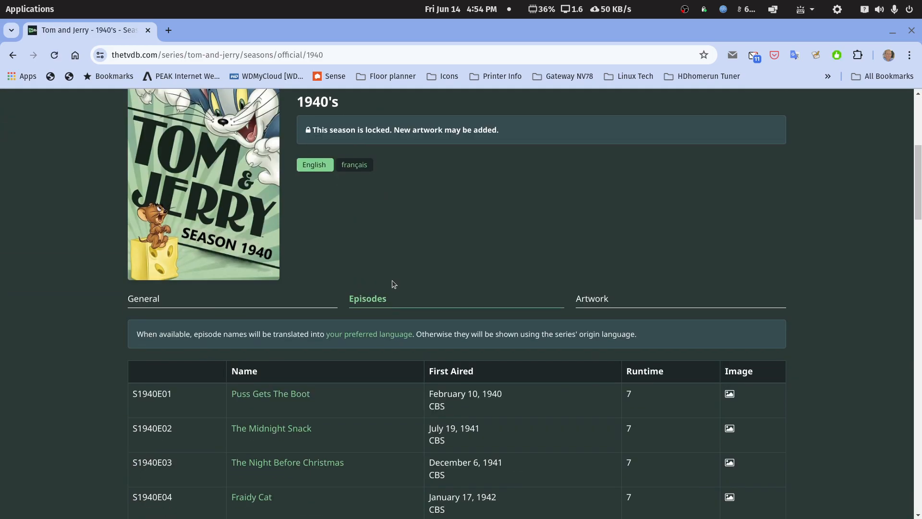
scroll(392, 281, "up", 2)
scroll(392, 280, "down", 1)
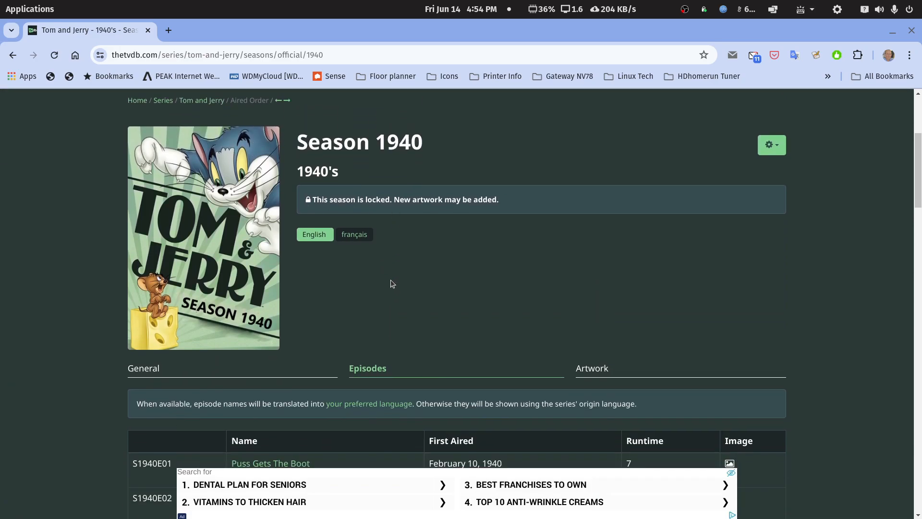
scroll(391, 280, "down", 2)
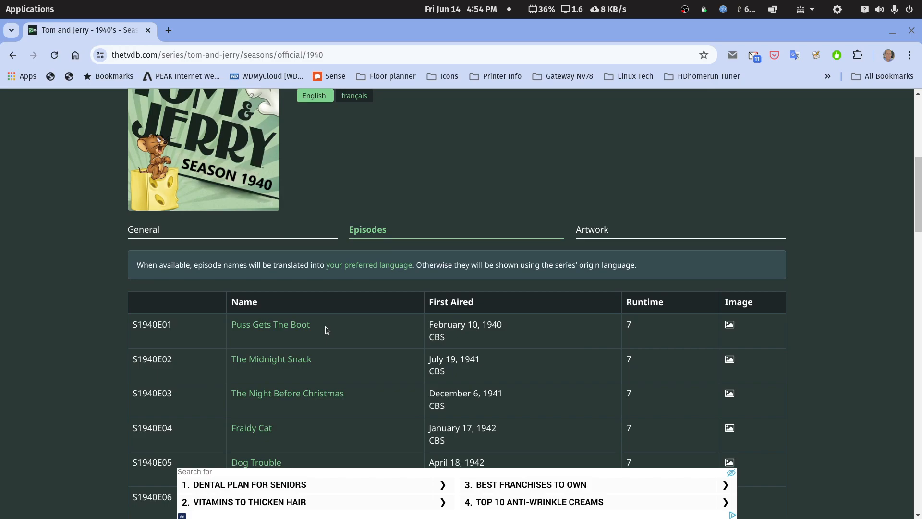
left_click_drag(325, 327, 214, 316)
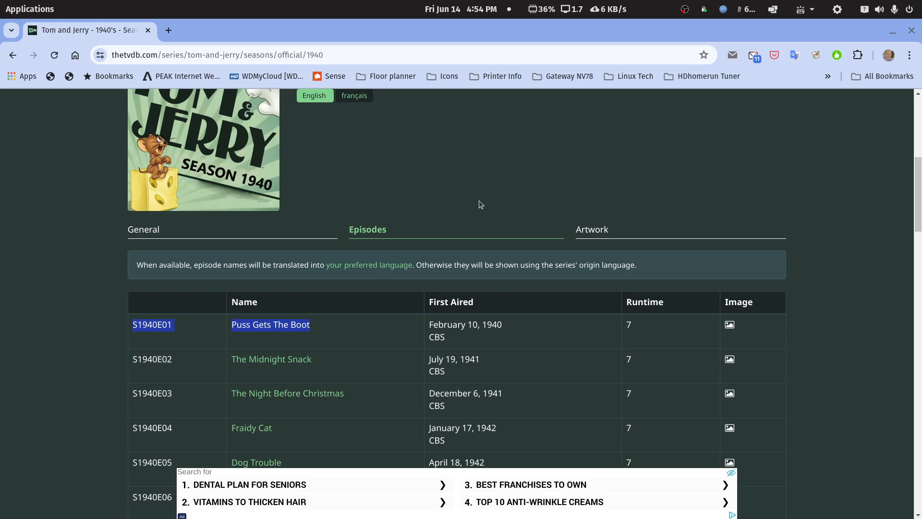
scroll(442, 222, "up", 6)
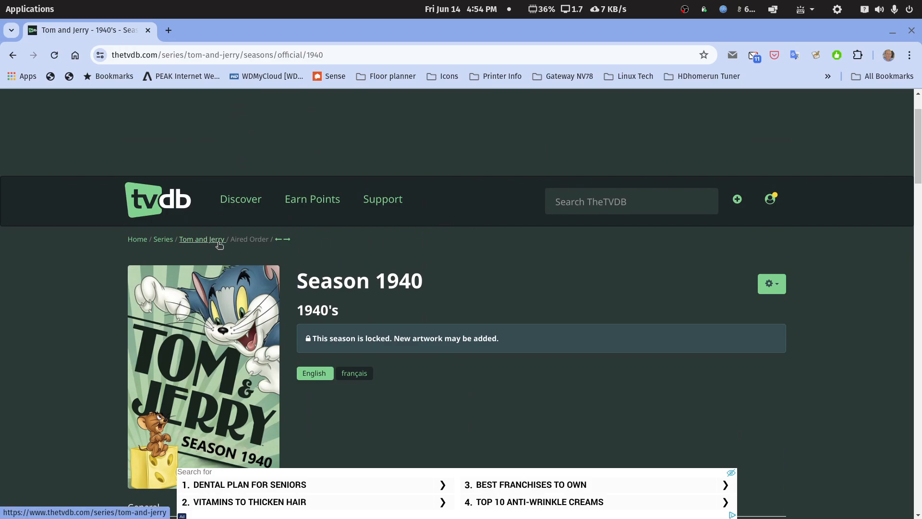
Go back through the Tom and Jerry seasons list to the search results and search for "the civil war".
left_click(13, 56)
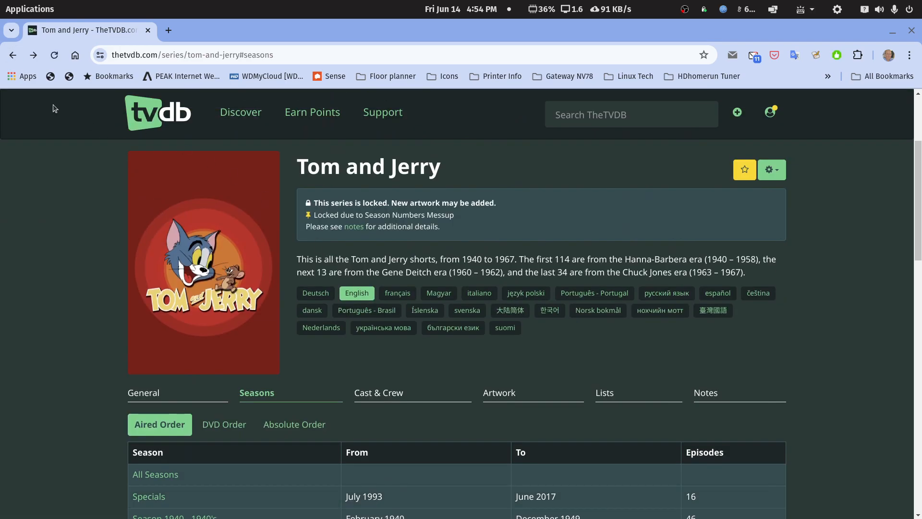
scroll(76, 138, "down", 4)
left_click(12, 55)
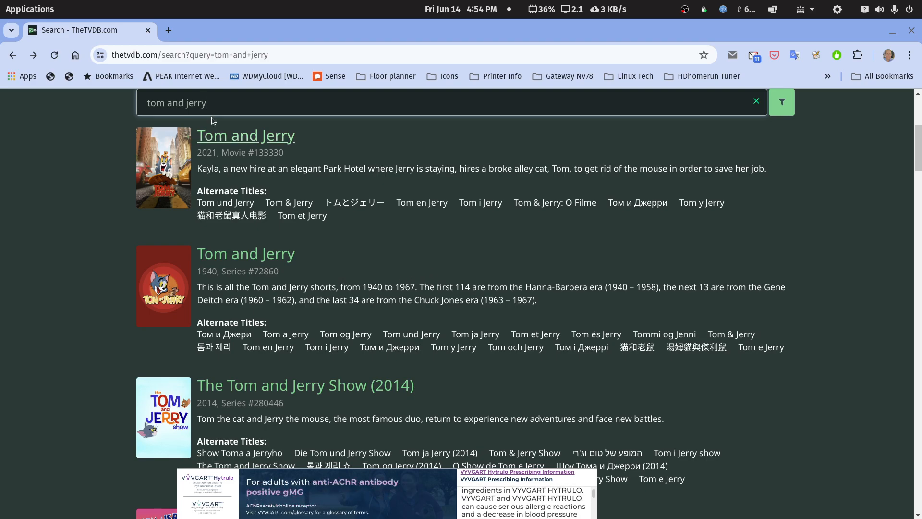
scroll(235, 180, "up", 5)
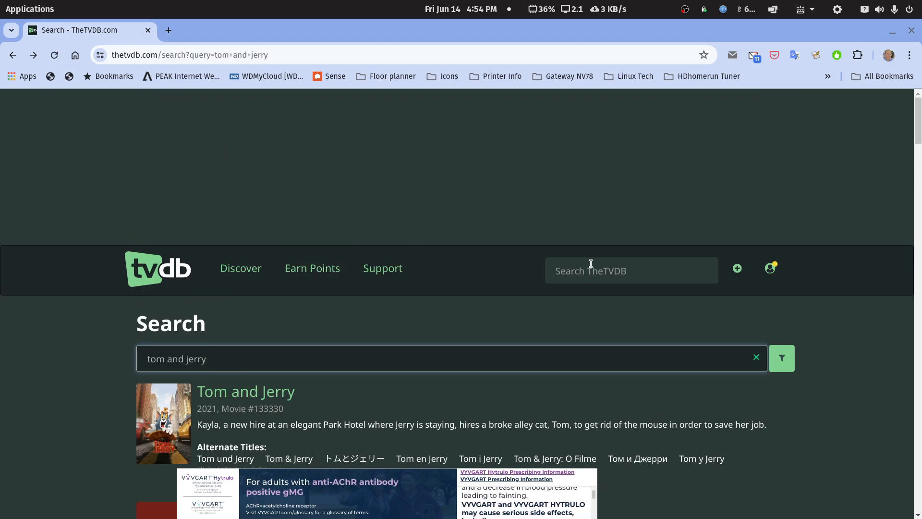
left_click_drag(328, 359, 65, 301)
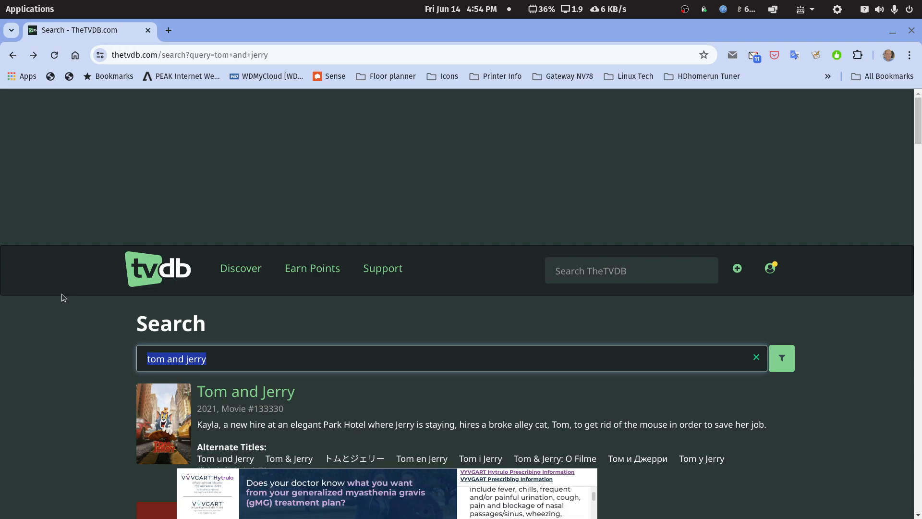
type("the")
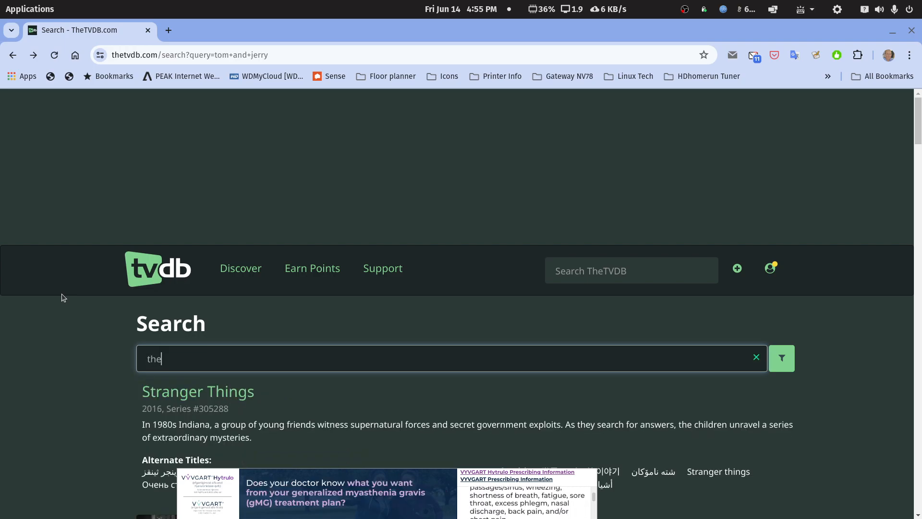
type(" civil war")
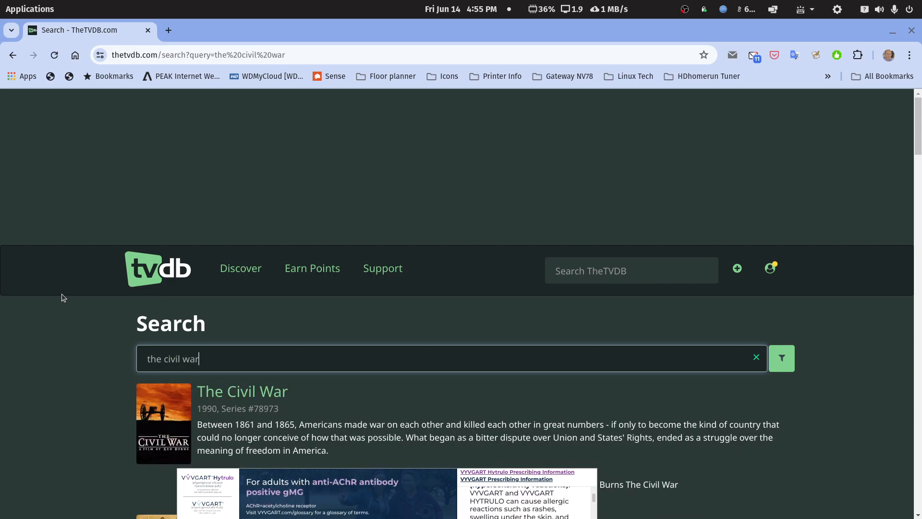
Open the 1990 series The Civil War and view its Season 1 page, dismissing the advertisement.
left_click(254, 391)
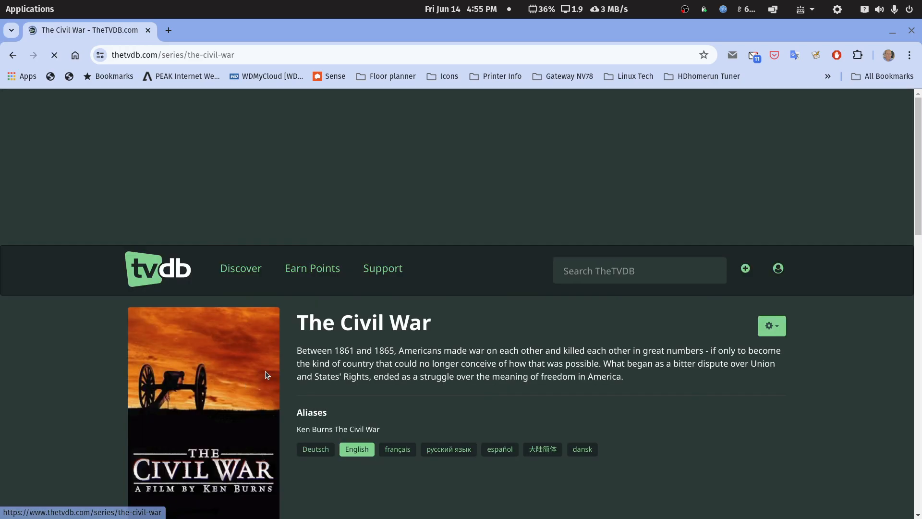
scroll(281, 364, "down", 5)
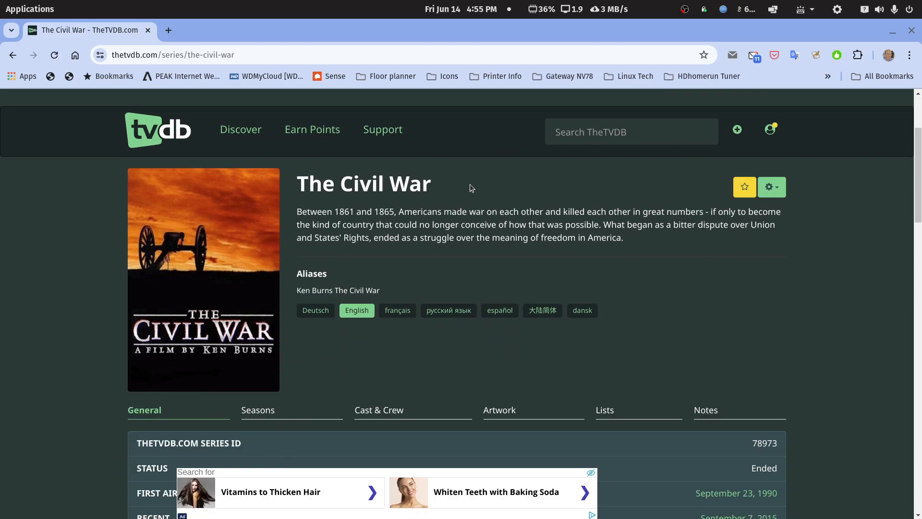
scroll(647, 473, "down", 5)
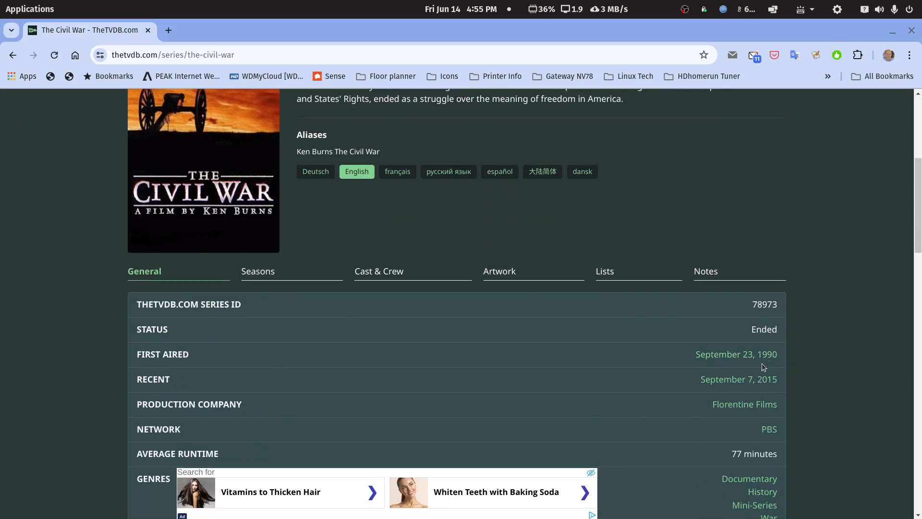
left_click(249, 281)
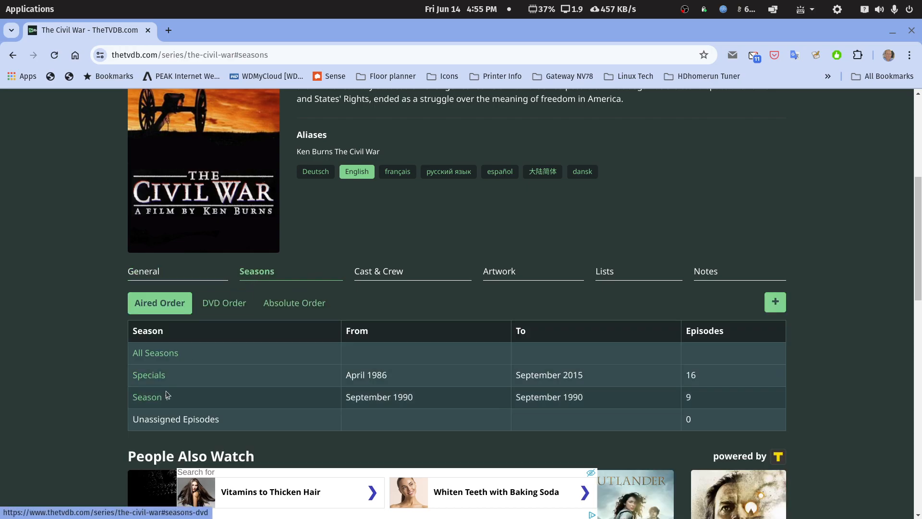
left_click(151, 397)
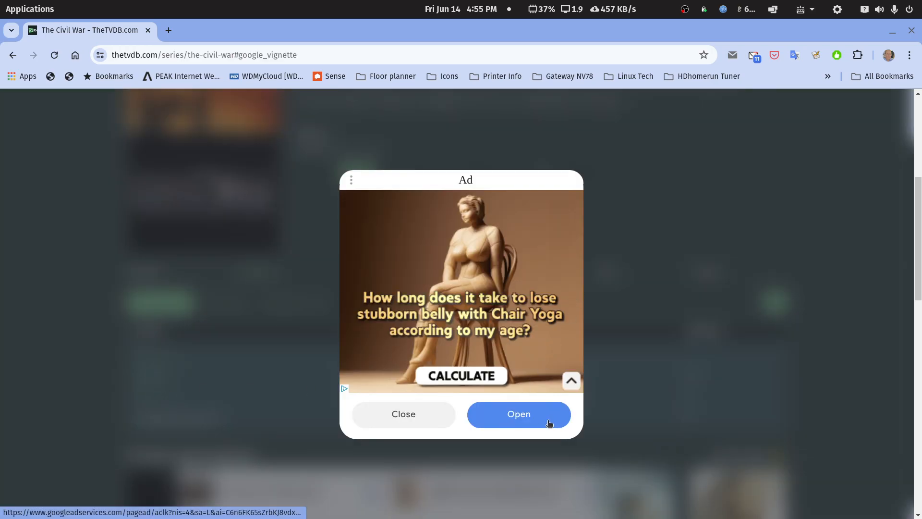
left_click(401, 418)
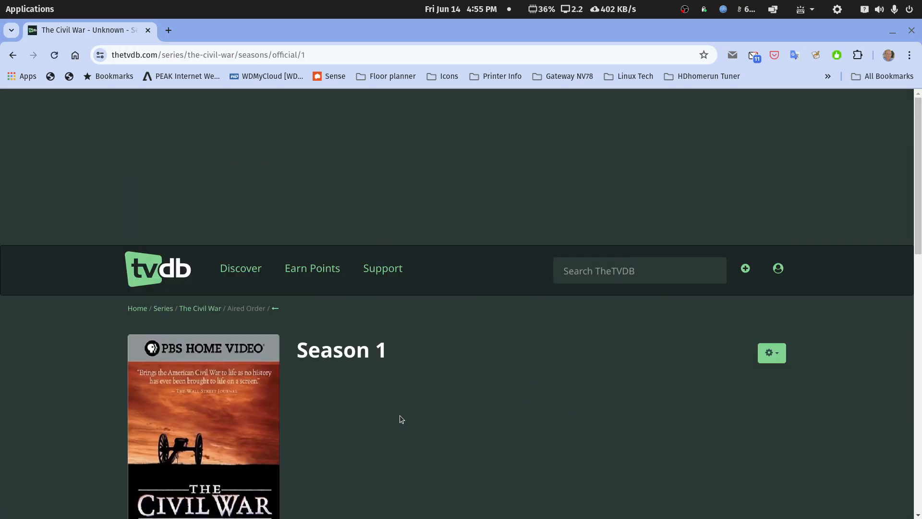
scroll(401, 420, "down", 4)
scroll(401, 418, "up", 4)
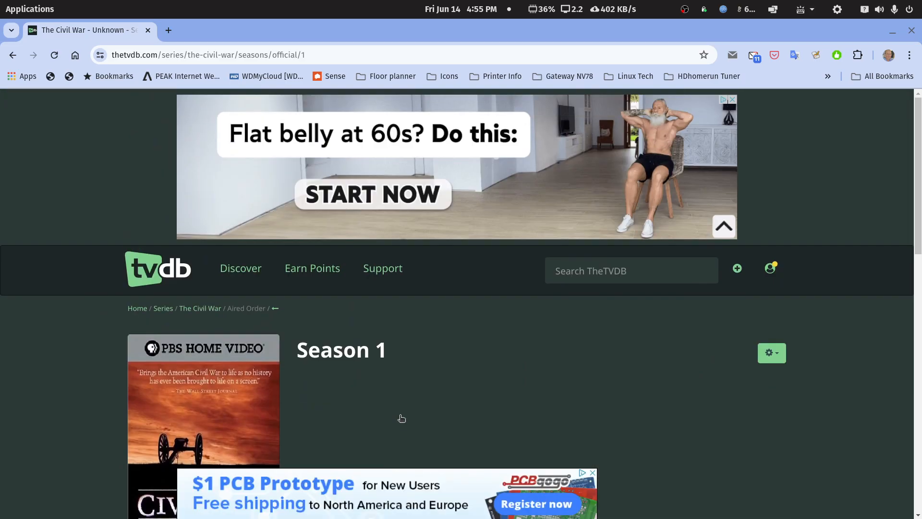
Search TheTVDB for "Ken Burns Films".
left_click(641, 278)
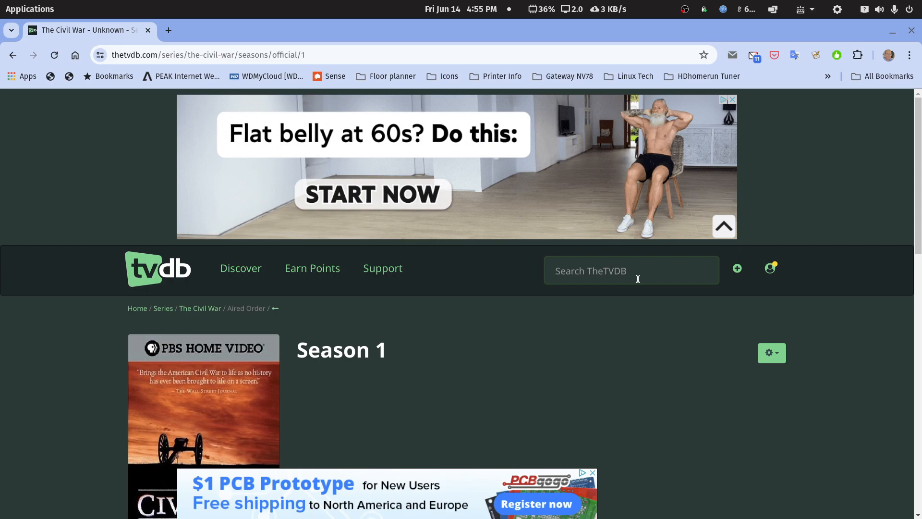
type("Ken Burns")
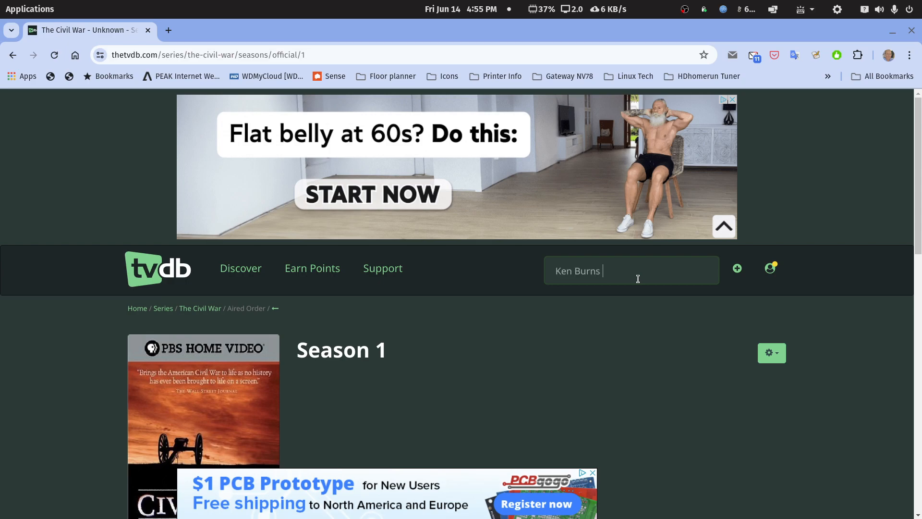
type(" Films")
key("Return")
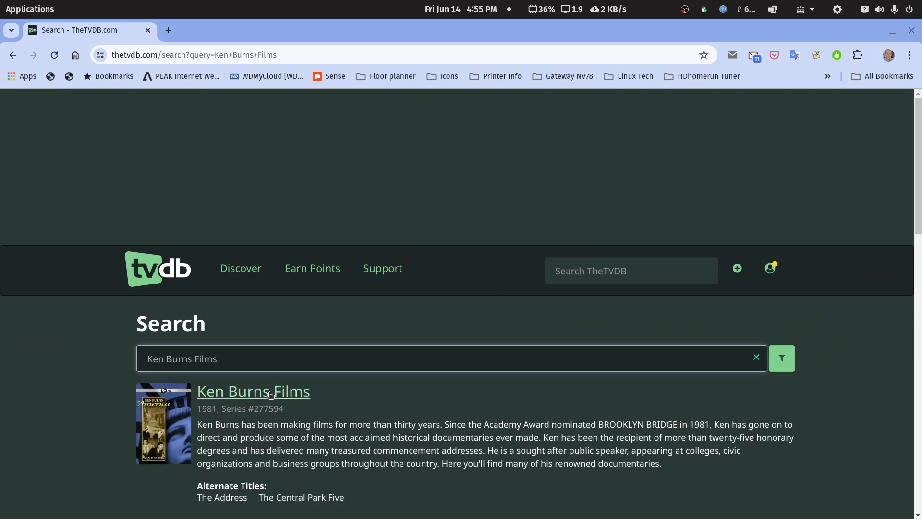
Open the Ken Burns Films series and look through its list of seasons in aired order.
left_click(270, 392)
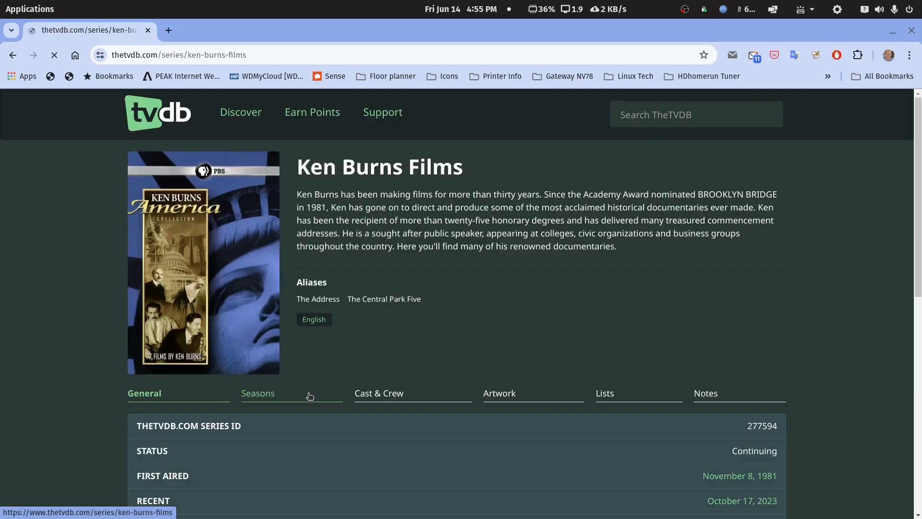
scroll(321, 371, "down", 7)
scroll(321, 371, "down", 6)
scroll(321, 371, "up", 8)
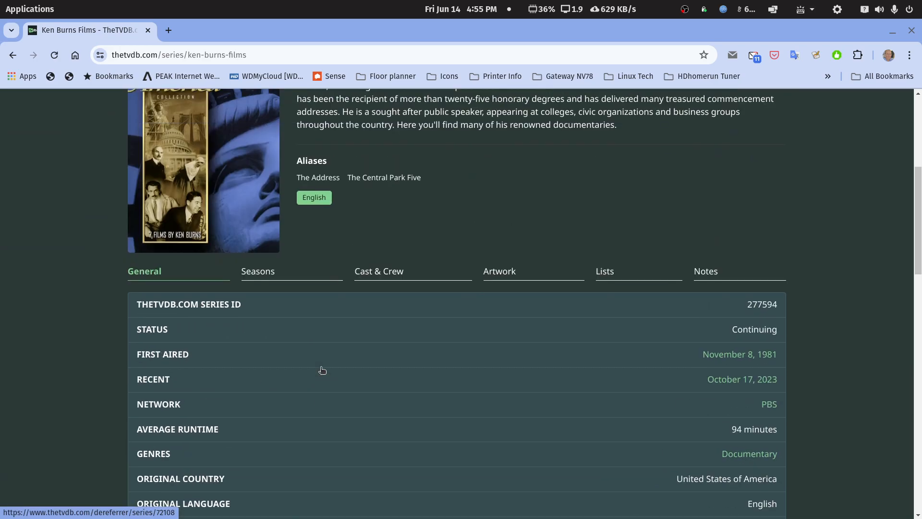
left_click(269, 274)
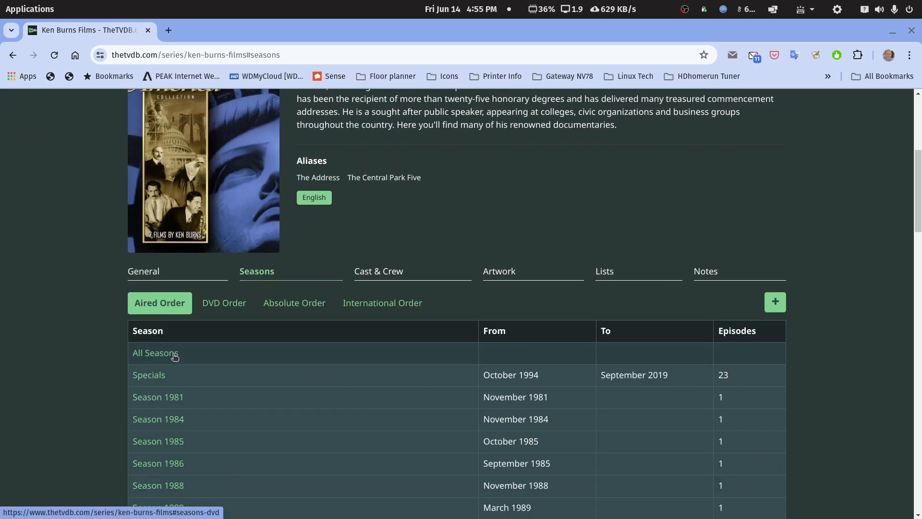
scroll(157, 354, "down", 15)
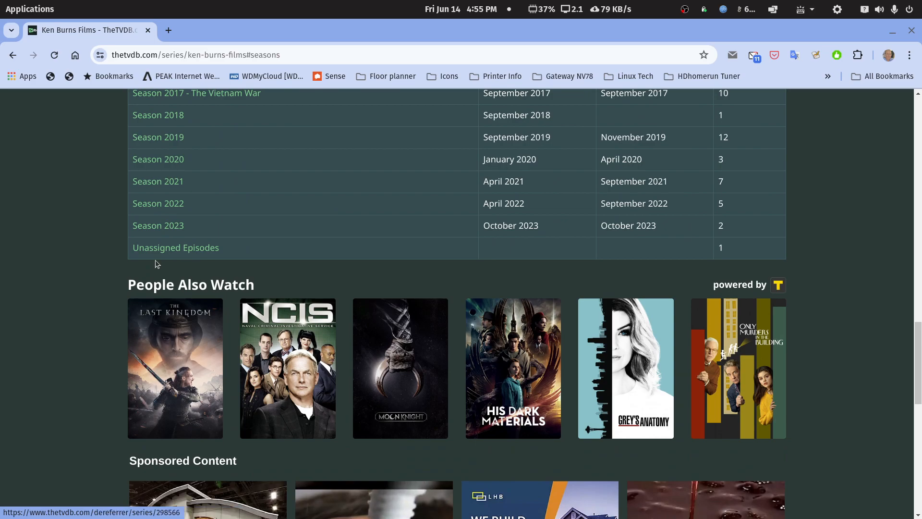
Open Season 2023 of Ken Burns Films and examine its episode numbering, highlighting the entry for The American Buffalo: Part 2 - Into the Storm.
left_click(175, 227)
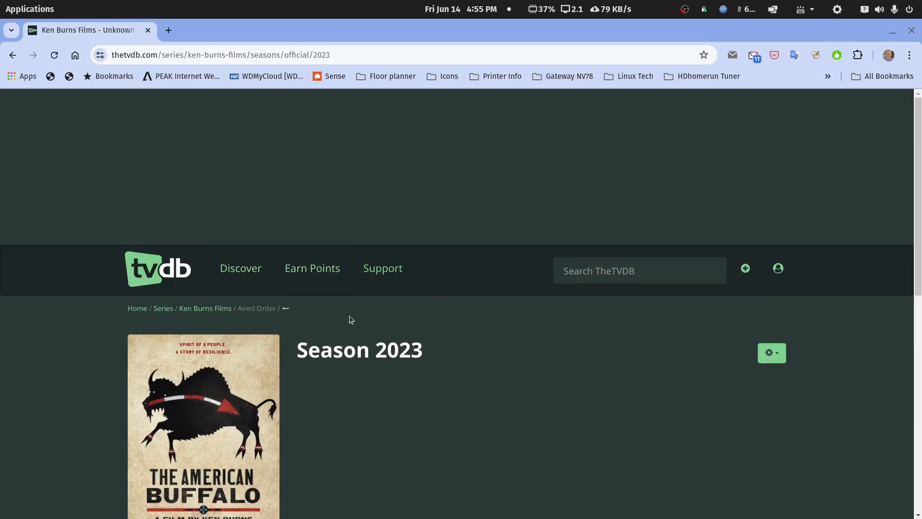
scroll(350, 316, "down", 5)
scroll(349, 316, "down", 2)
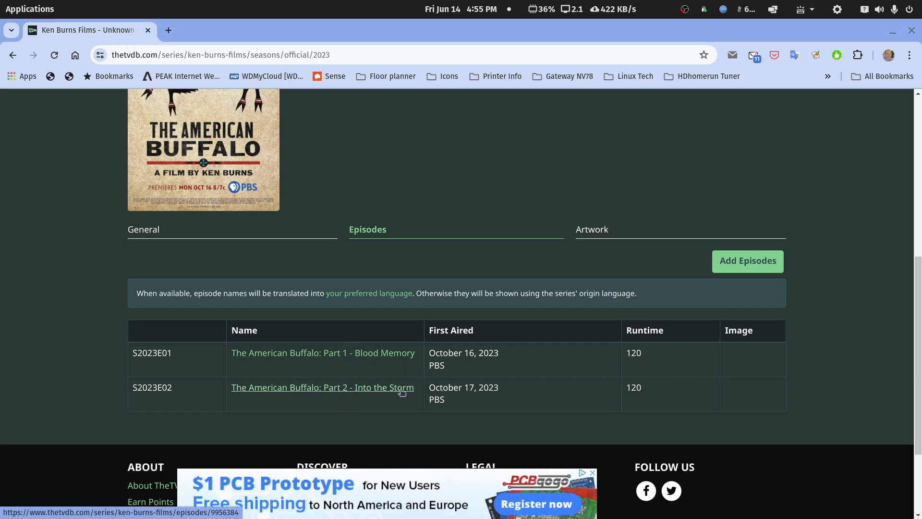
left_click_drag(417, 392, 130, 392)
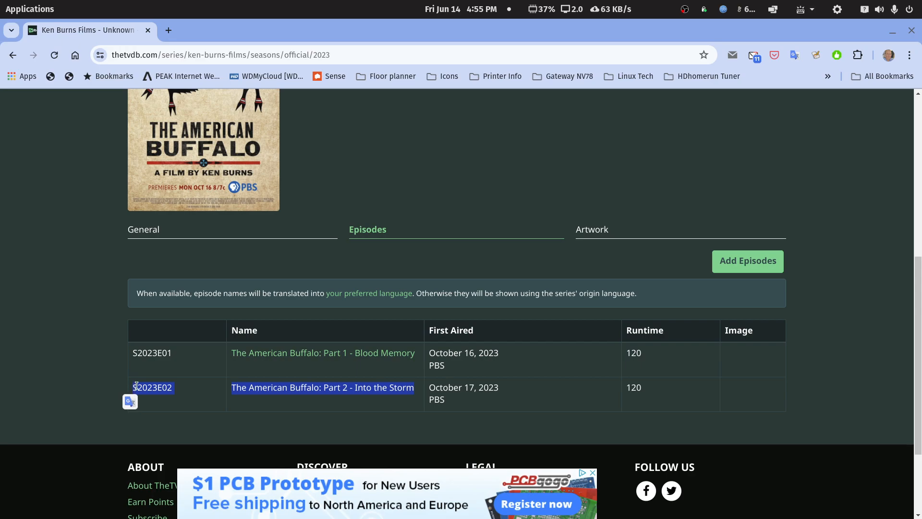
scroll(279, 379, "up", 8)
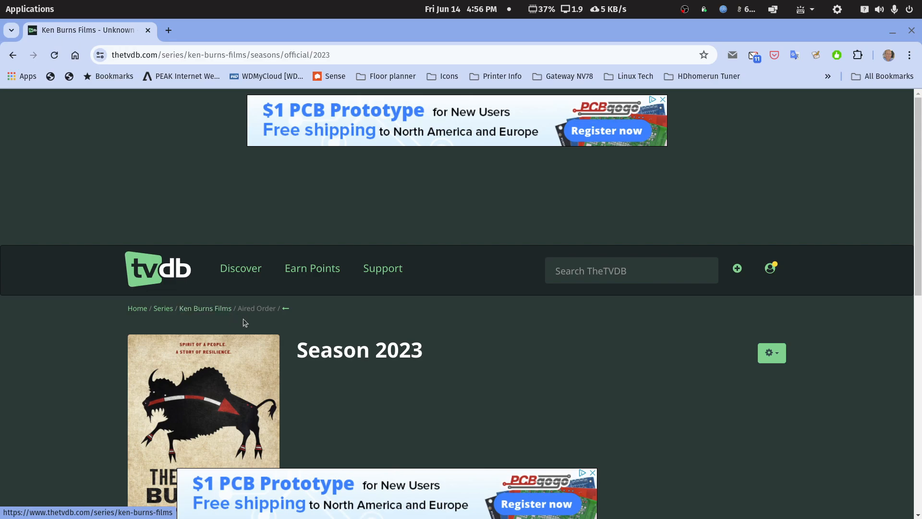
scroll(283, 315, "down", 7)
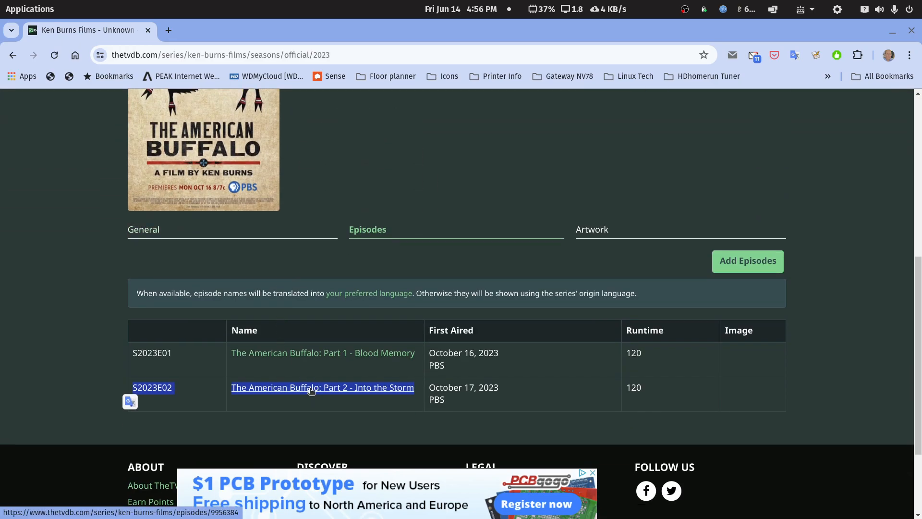
Return to the Ken Burns Films seasons list and open Season 2022 to examine its episode numbering.
left_click(12, 54)
scroll(302, 284, "up", 3)
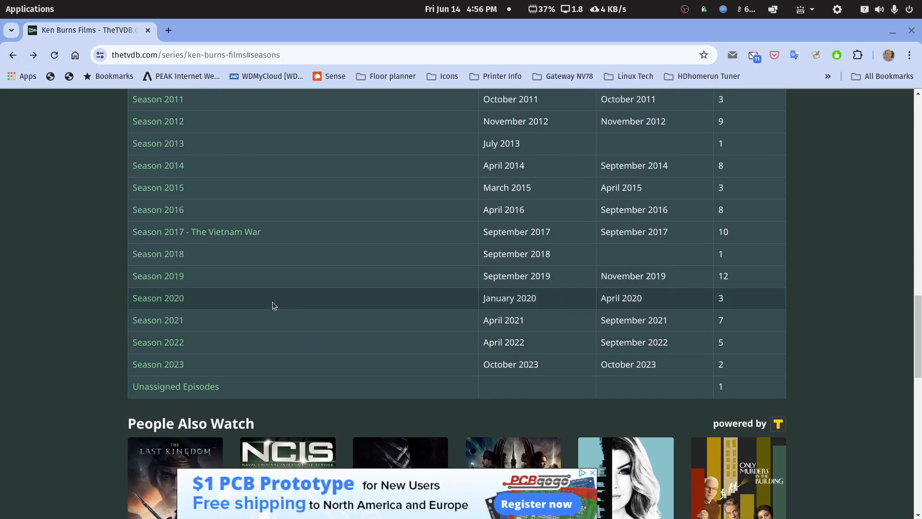
left_click(163, 345)
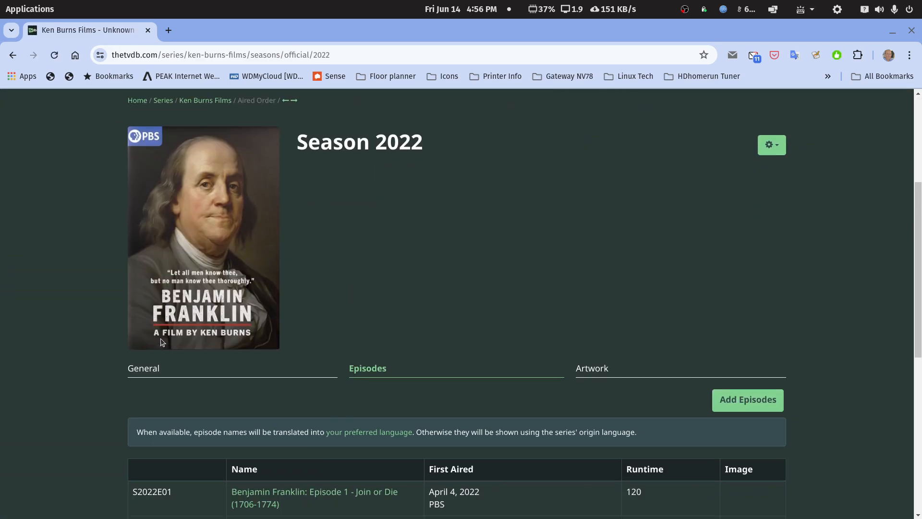
scroll(212, 319, "down", 5)
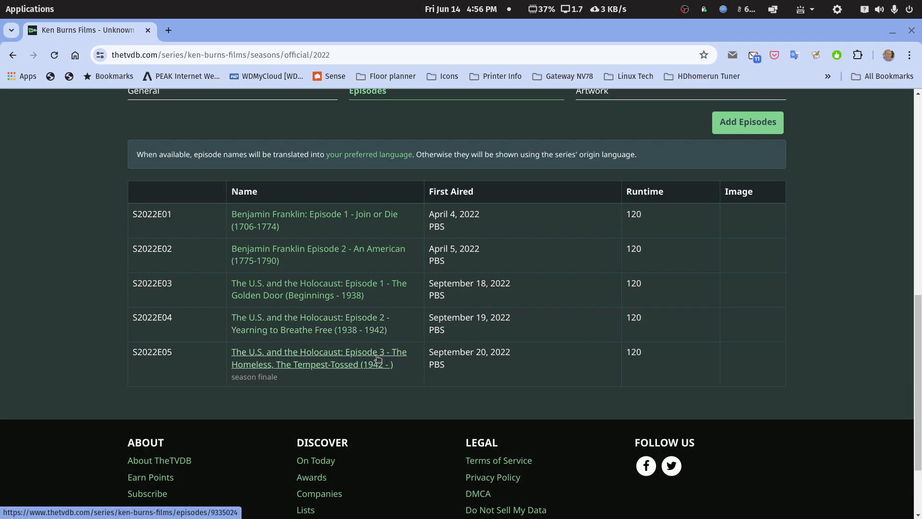
From the Ken Burns Films seasons list, view Season 1981, highlight the Brooklyn Bridge episode, and return to the series page.
left_click(12, 55)
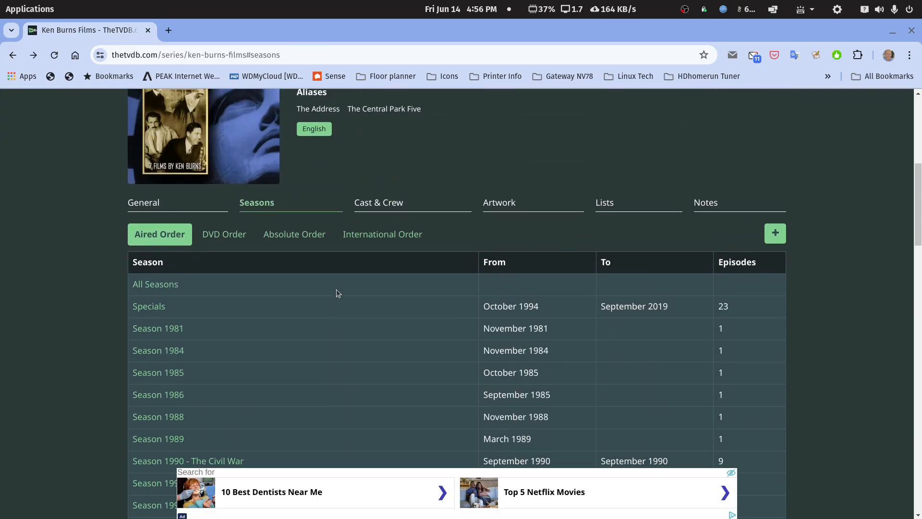
scroll(336, 288, "down", 1)
scroll(336, 288, "up", 3)
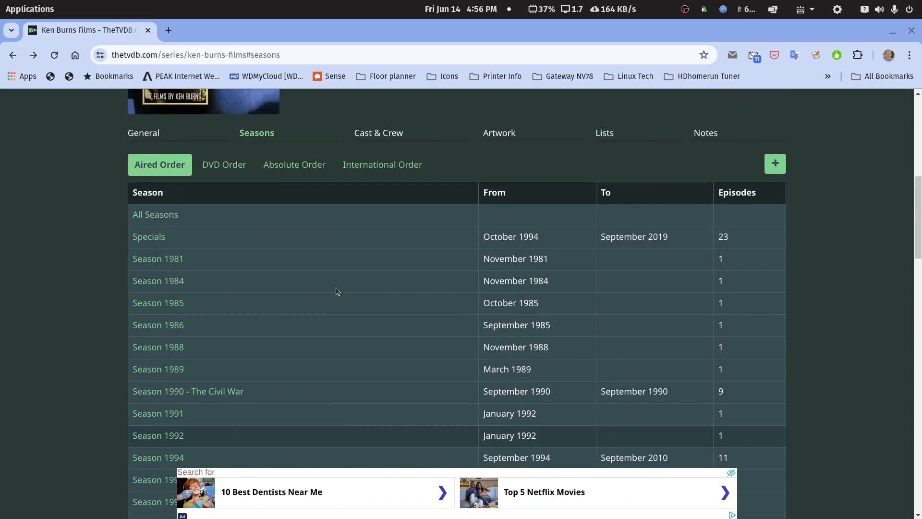
left_click(152, 259)
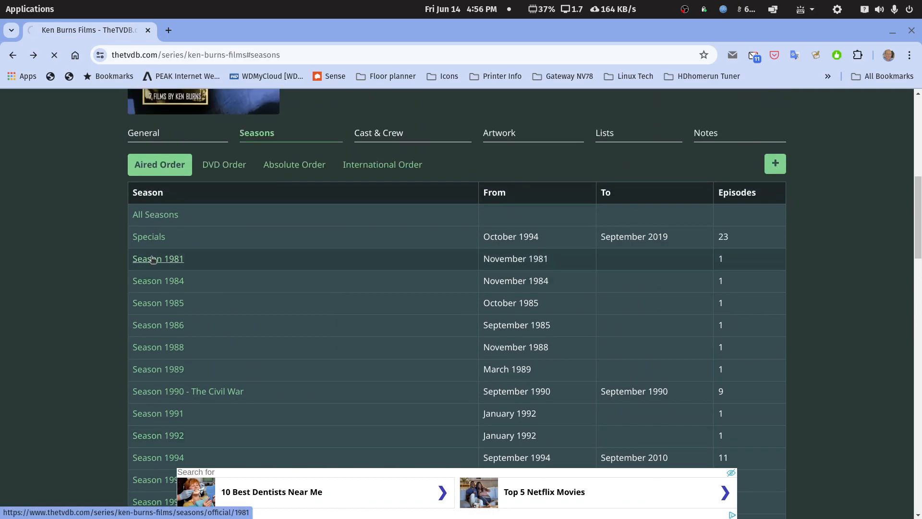
scroll(307, 316, "down", 5)
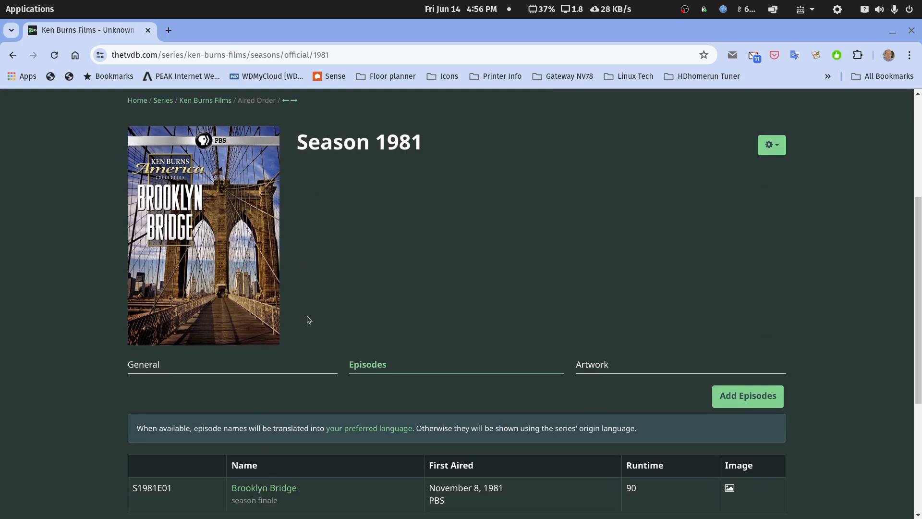
left_click_drag(311, 350, 233, 353)
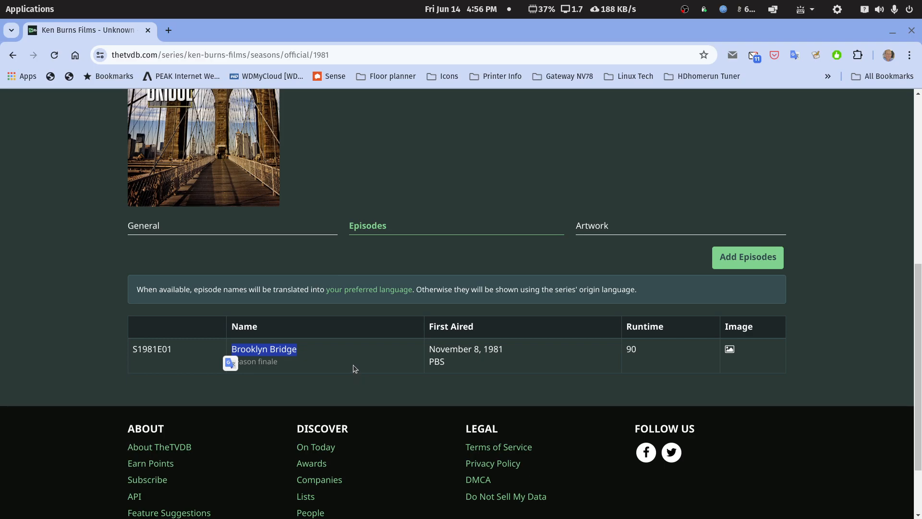
scroll(353, 365, "up", 3)
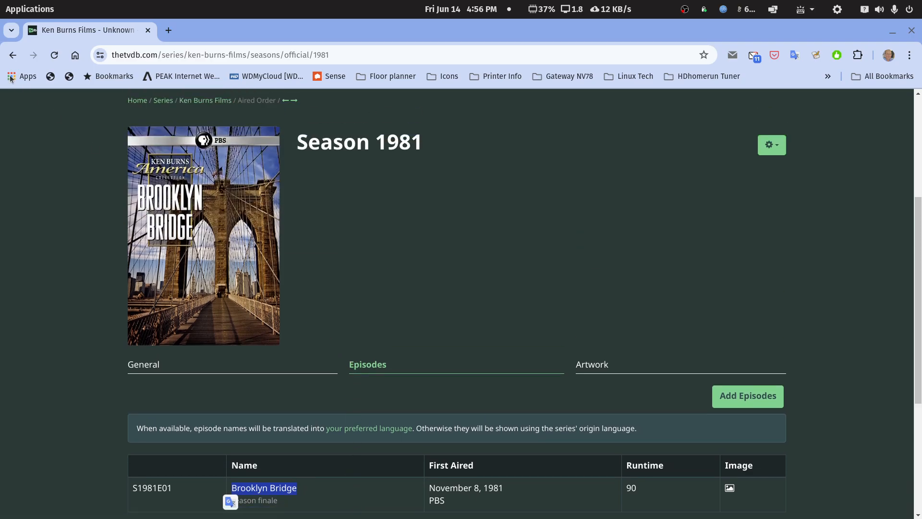
left_click(11, 55)
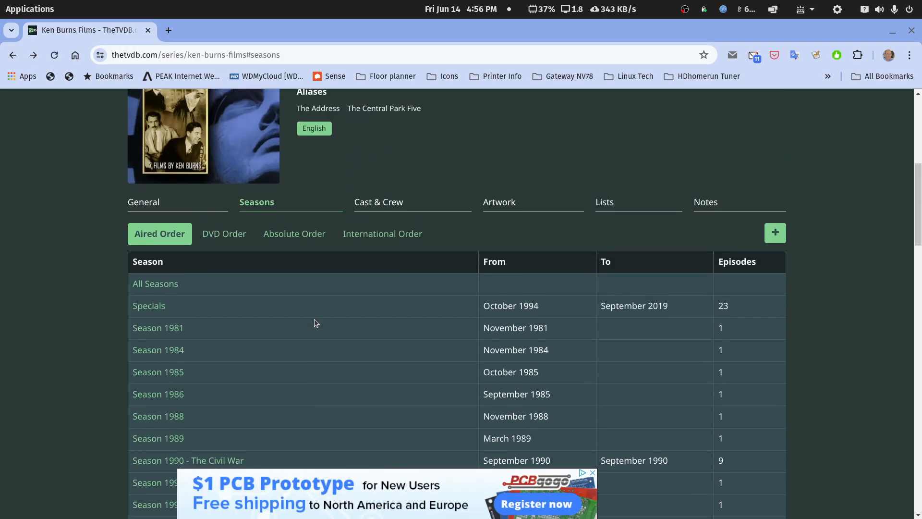
scroll(313, 318, "up", 5)
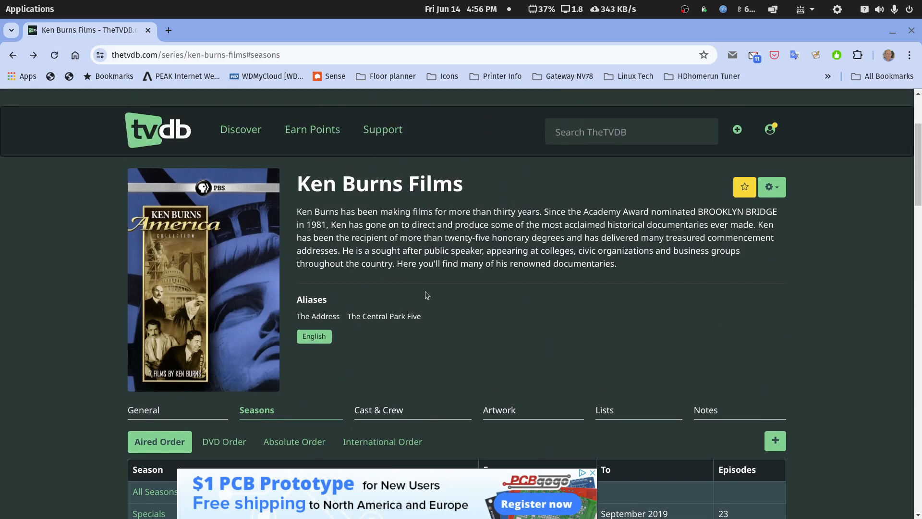
Restore and reposition the browser window on the desktop, and switch to Plex to view the Looney Tunes seasons.
double_click(277, 40)
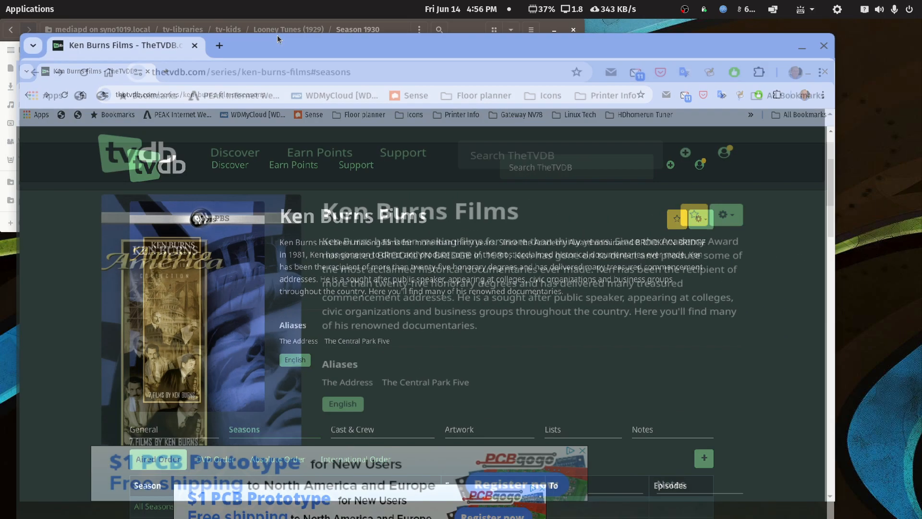
left_click_drag(310, 95, 325, 53)
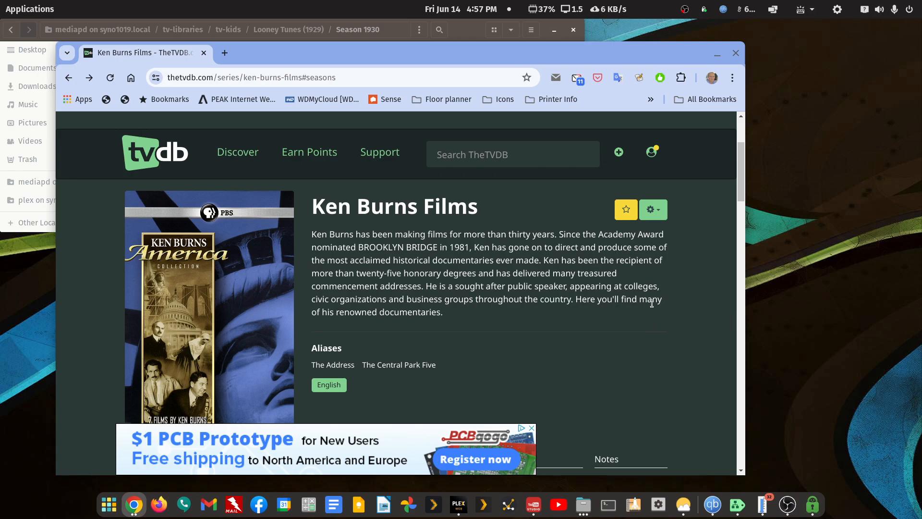
left_click_drag(528, 51, 548, 37)
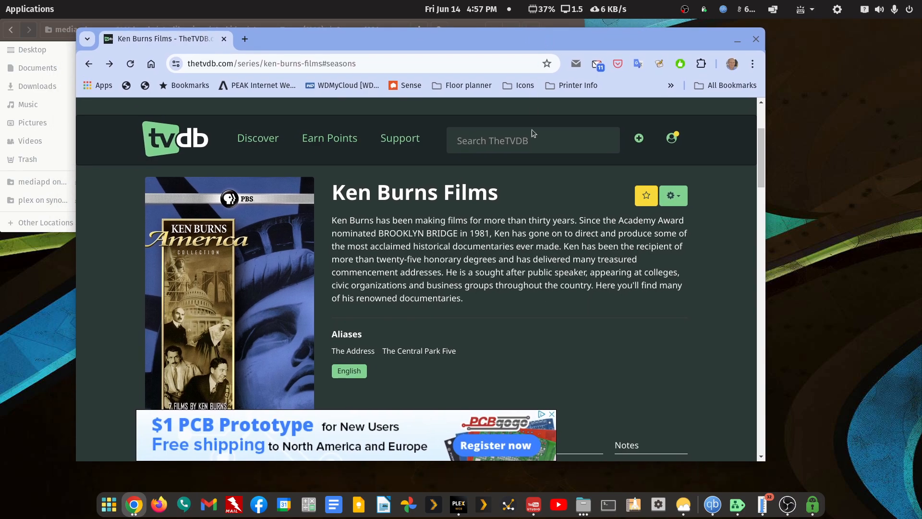
left_click(460, 505)
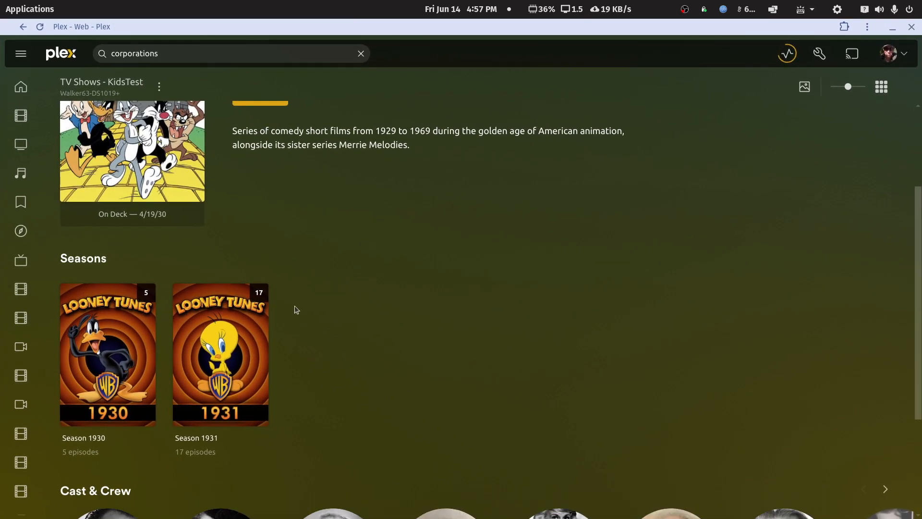
scroll(331, 303, "down", 2)
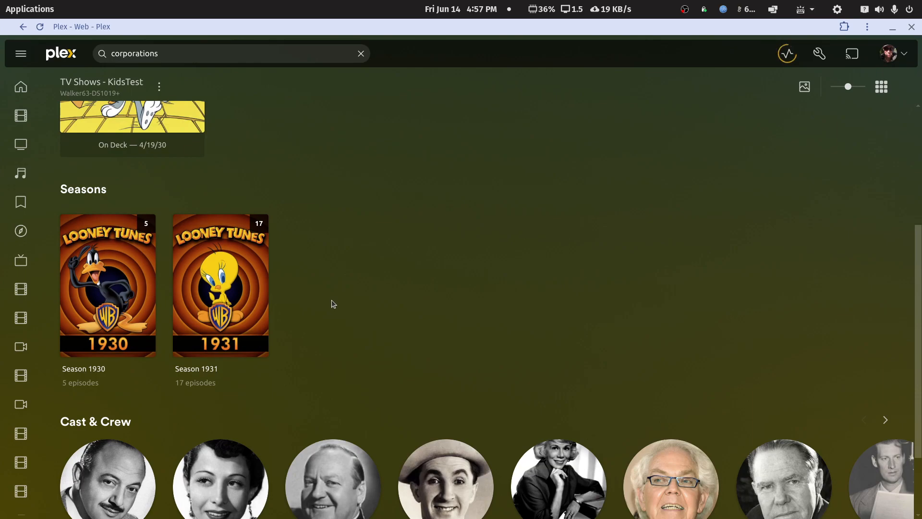